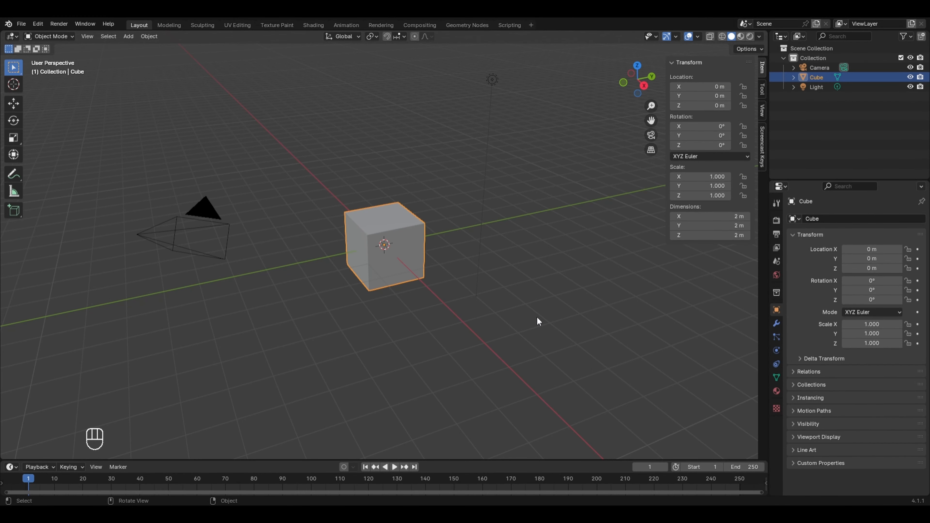
Delete the default cube and add a monkey mesh in its place.
key("n")
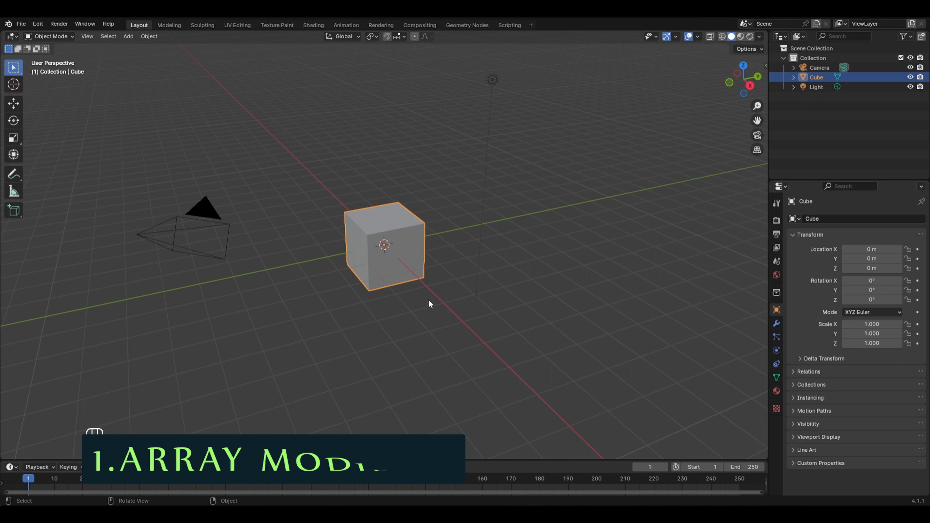
key("x")
left_click(394, 237)
key("shift+a")
mouse_move(382, 238)
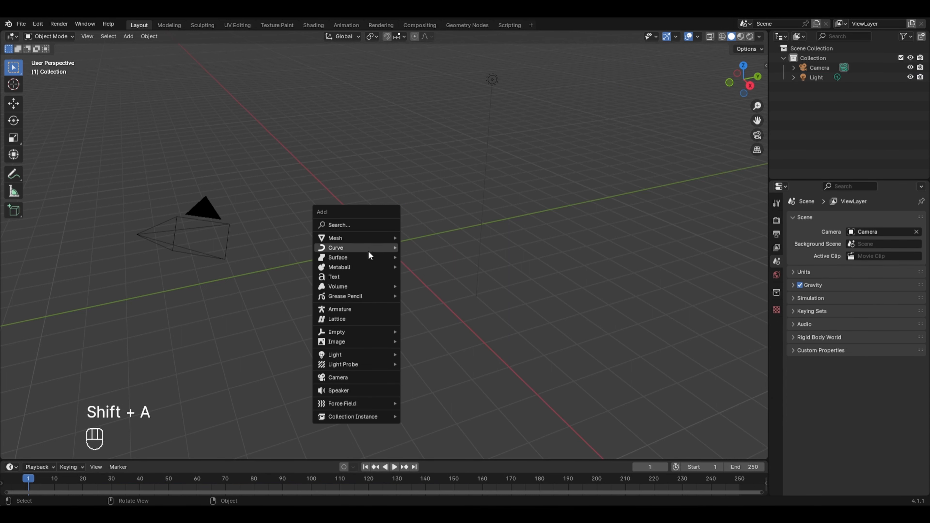
left_click(425, 328)
middle_click_drag(436, 326, 641, 336)
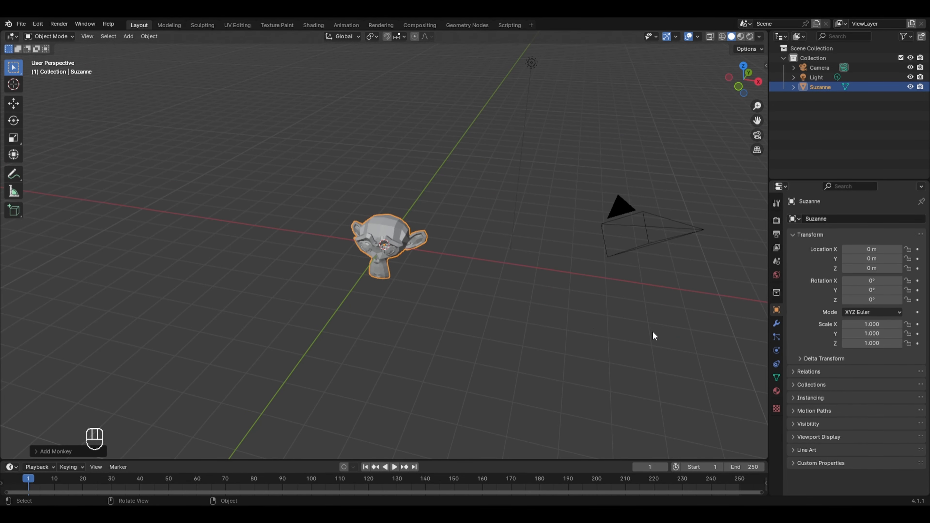
Add an Array modifier to the monkey and set its count to 5.
left_click(777, 325)
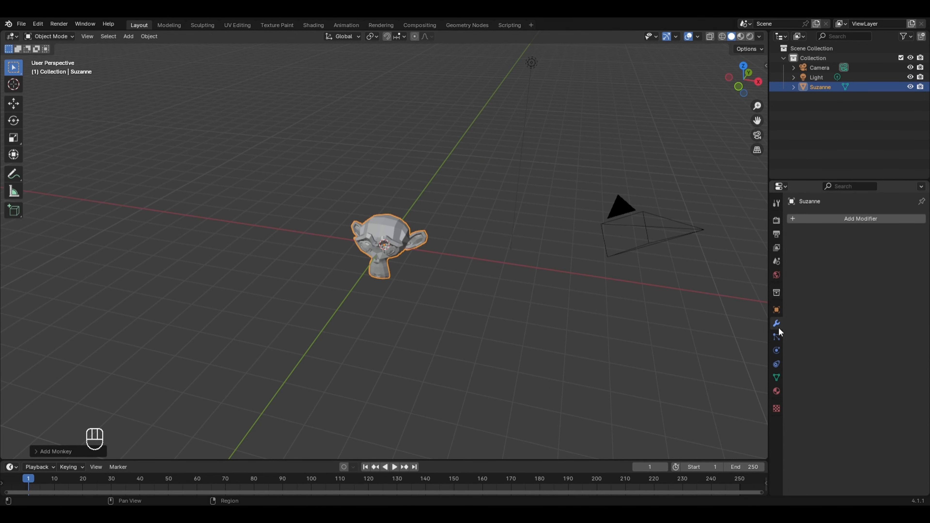
left_click(856, 220)
mouse_move(822, 258)
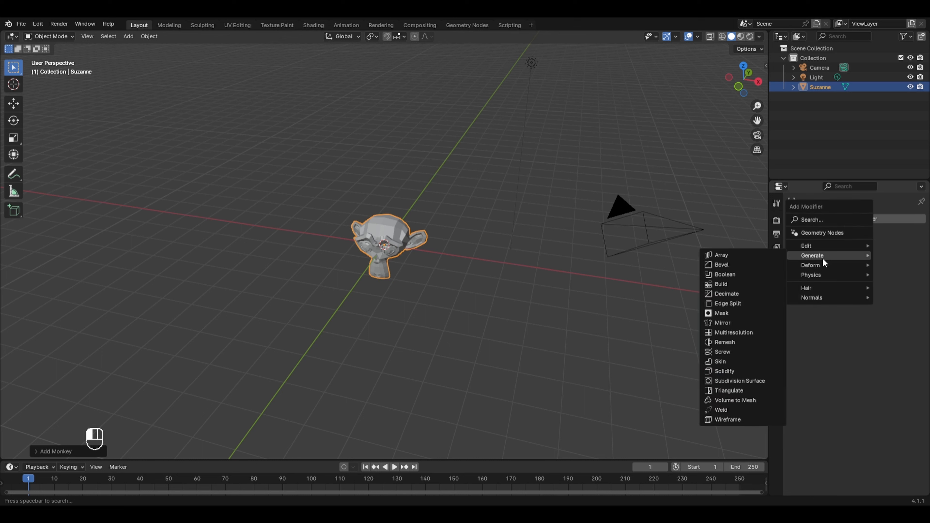
left_click(768, 256)
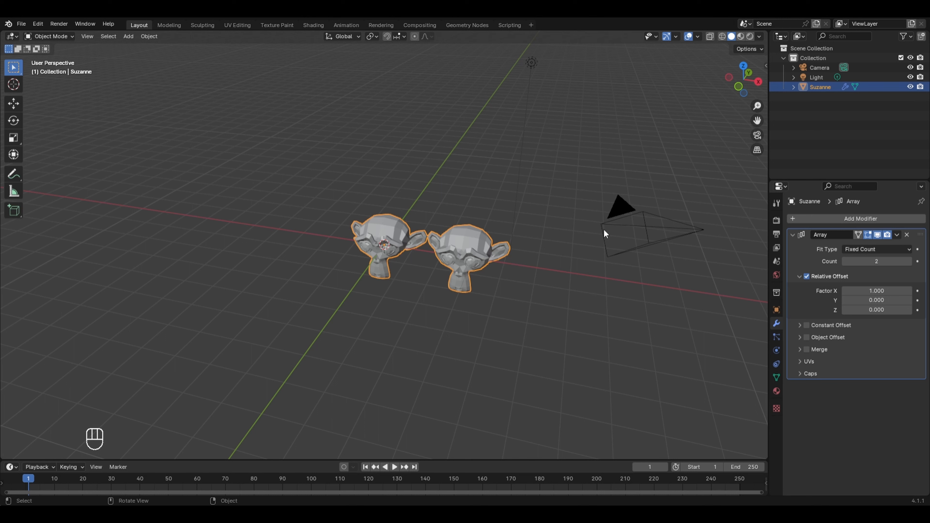
left_click(908, 261)
left_click(908, 261)
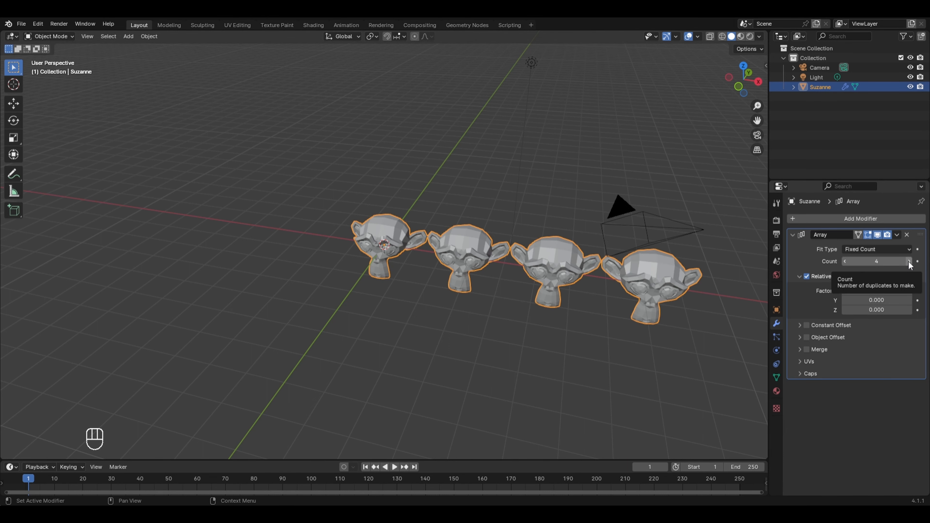
left_click(908, 261)
middle_click_drag(658, 304, 610, 288, "shift")
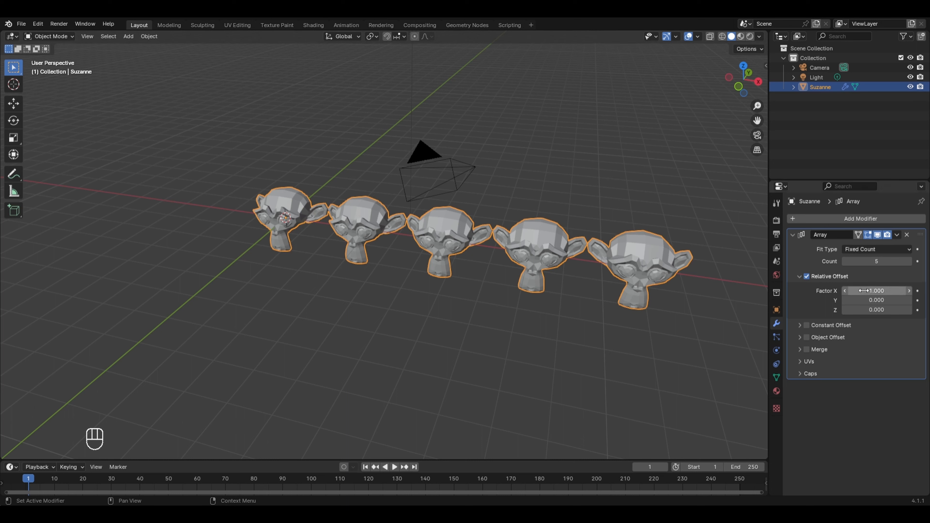
Set the array's relative offset factor X to 2.1 to spread the monkeys apart.
left_click_drag(863, 290, 895, 291)
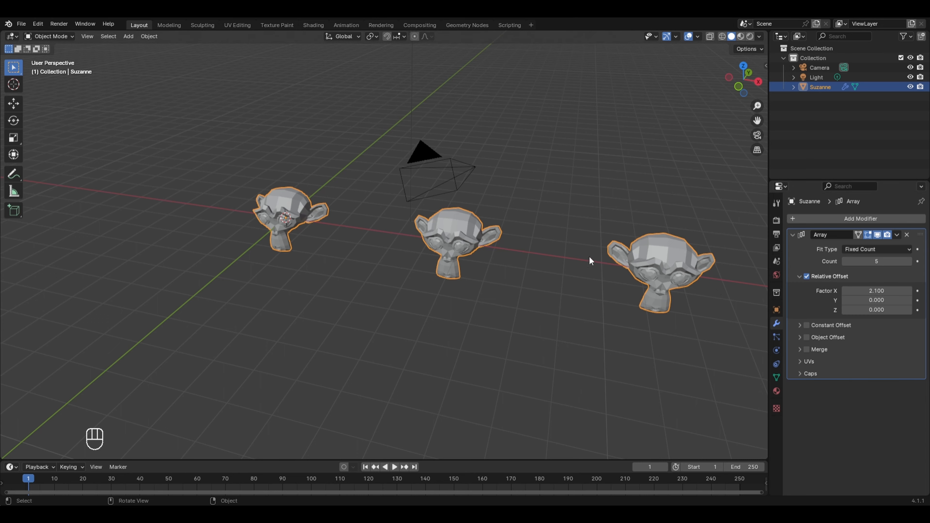
scroll(590, 257, "down", 4)
middle_click_drag(589, 250, 510, 156, "shift")
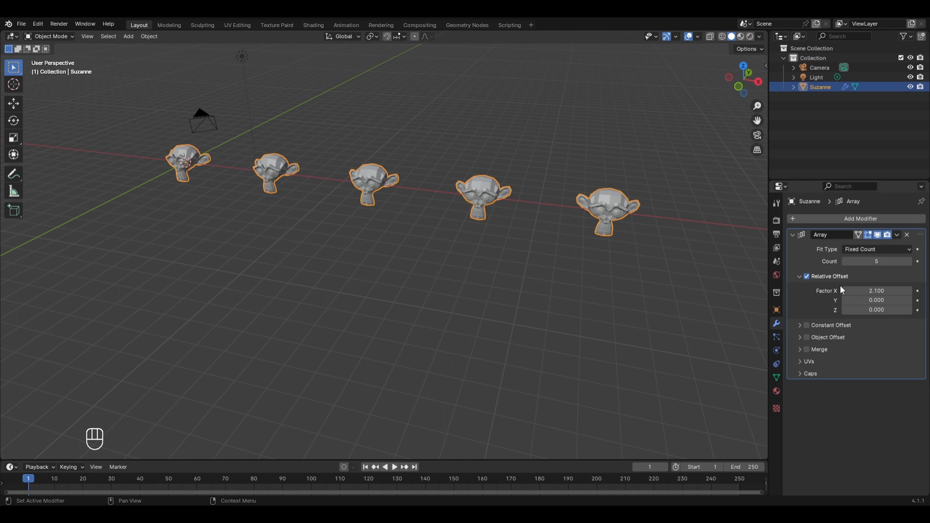
Set the array's relative offset factors to -3 on Y and 1.8 on Z.
left_click_drag(875, 300, 831, 300)
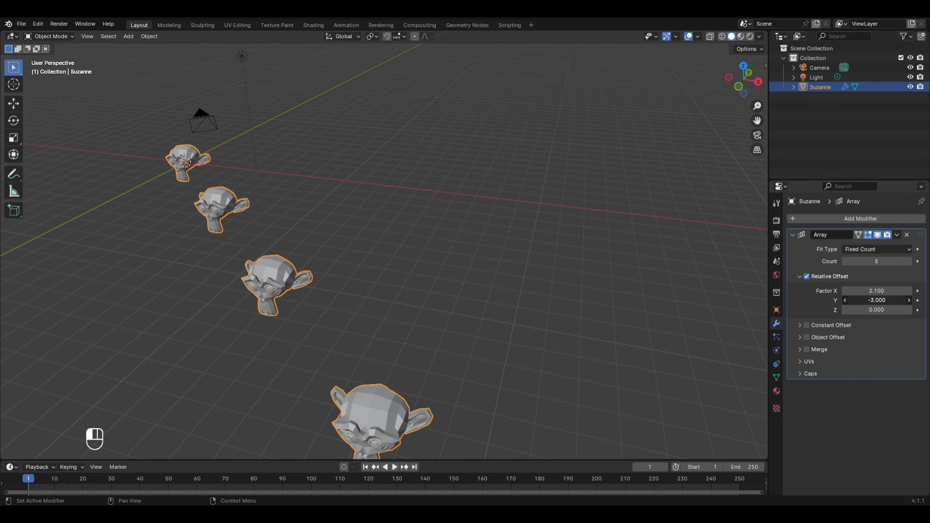
middle_click_drag(602, 256, 605, 234)
middle_click_drag(631, 275, 655, 256)
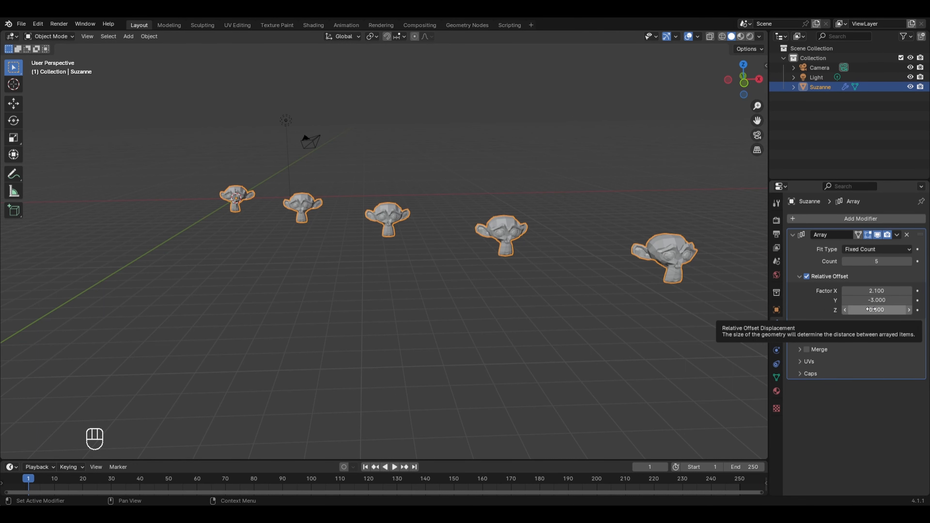
left_click_drag(873, 310, 900, 310)
middle_click_drag(450, 198, 465, 179)
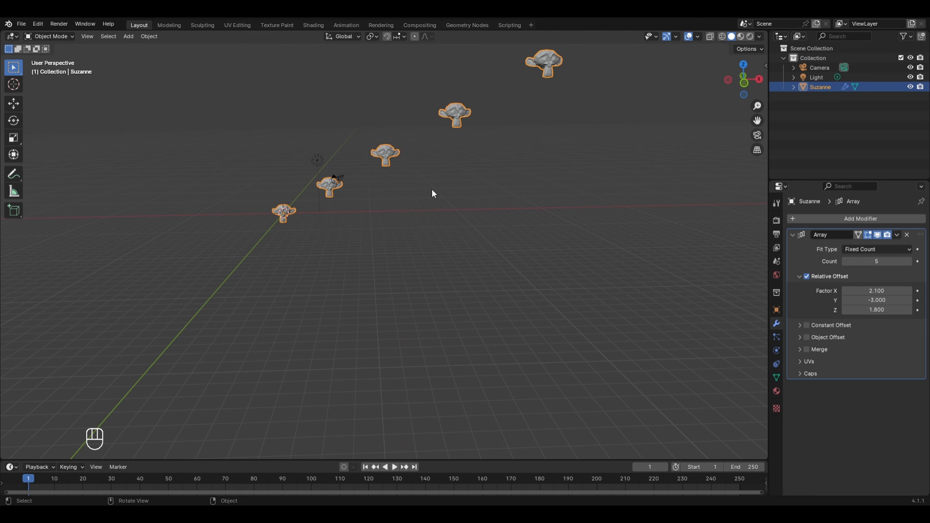
Examine the diagonal row of monkeys from the left and front orthographic views.
key("KP_3")
key("ctrl+KP_3")
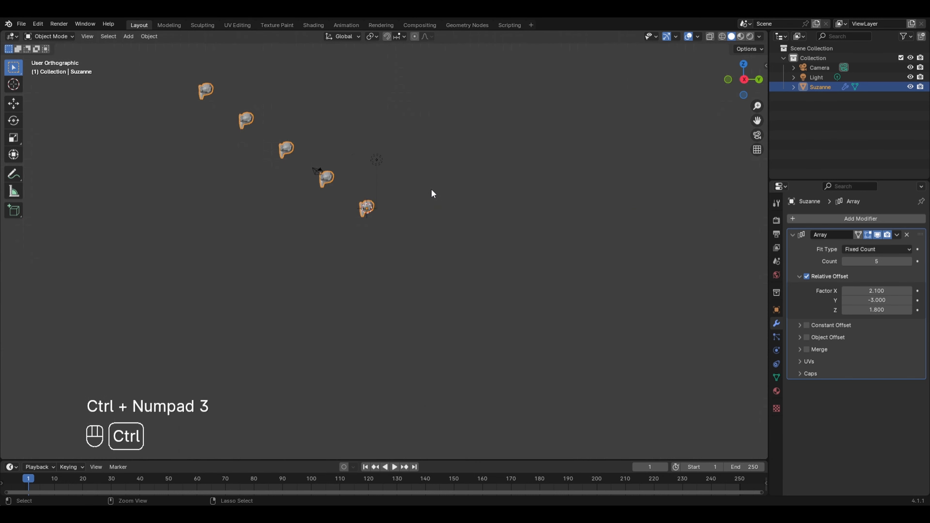
scroll(582, 212, "up", 3)
middle_click_drag(571, 139, 426, 248, "shift")
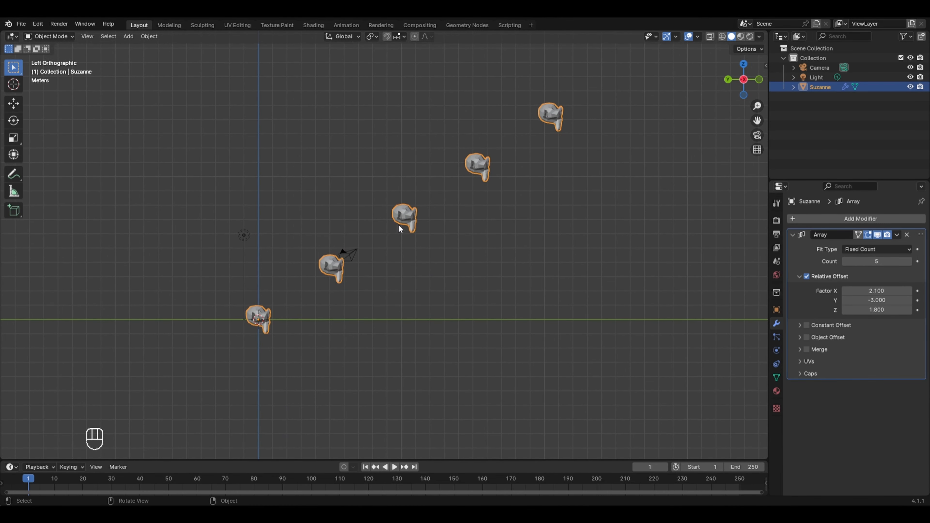
key("KP_1")
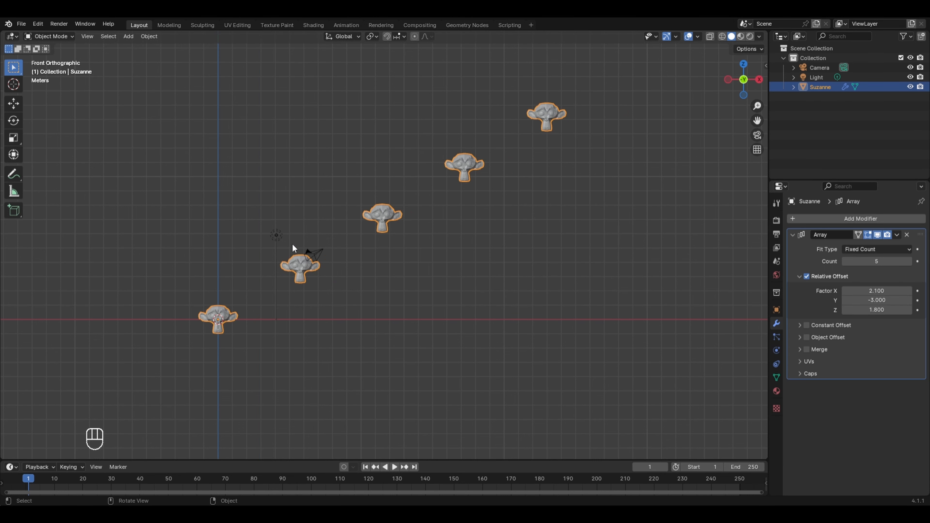
middle_click_drag(349, 263, 351, 264)
Set the array's relative offset factors Z and Y back to 0.
key("ctrl+z")
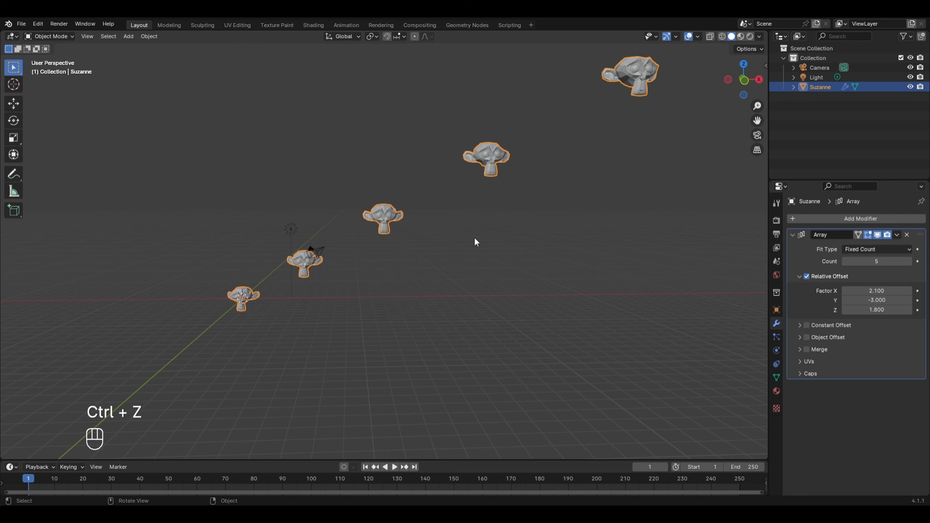
left_click(875, 310)
type("0")
key("Return")
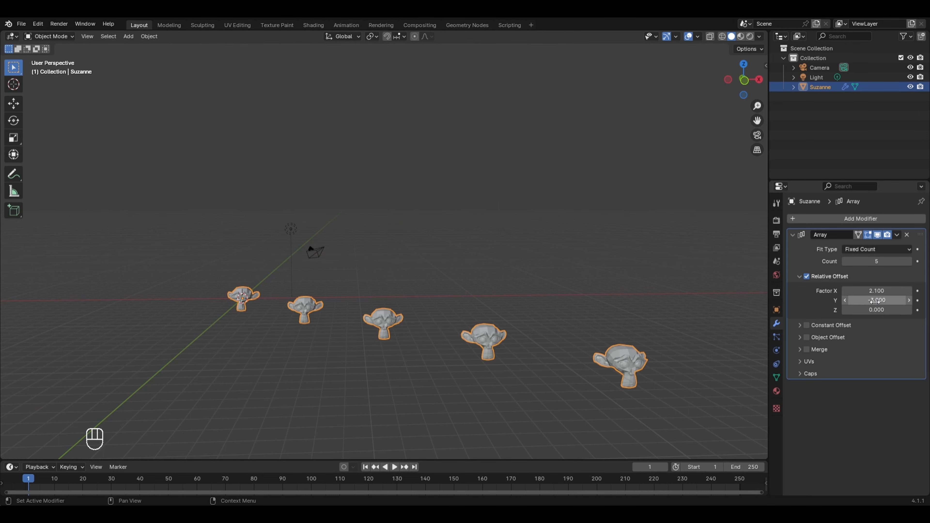
left_click(875, 302)
type("0")
key("Return")
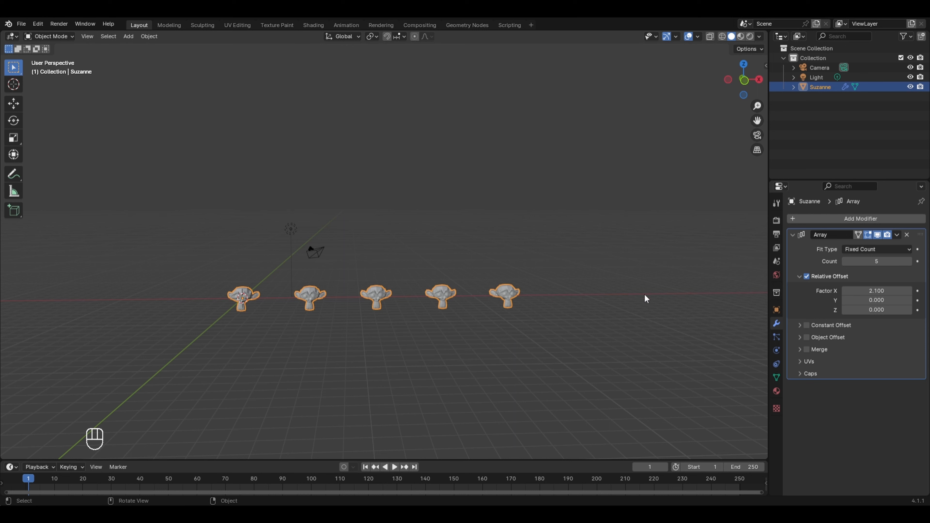
Turn off the array's Relative Offset and enable Object Offset instead.
left_click(806, 277)
left_click(807, 337)
left_click(800, 338)
Add a UV sphere and move it along the X axis away from the monkey.
key("shift+a")
left_click(366, 315)
key("g")
key("x")
left_click(455, 307)
Assign the sphere as the Object Offset target of the monkey's Array modifier.
left_click(241, 294)
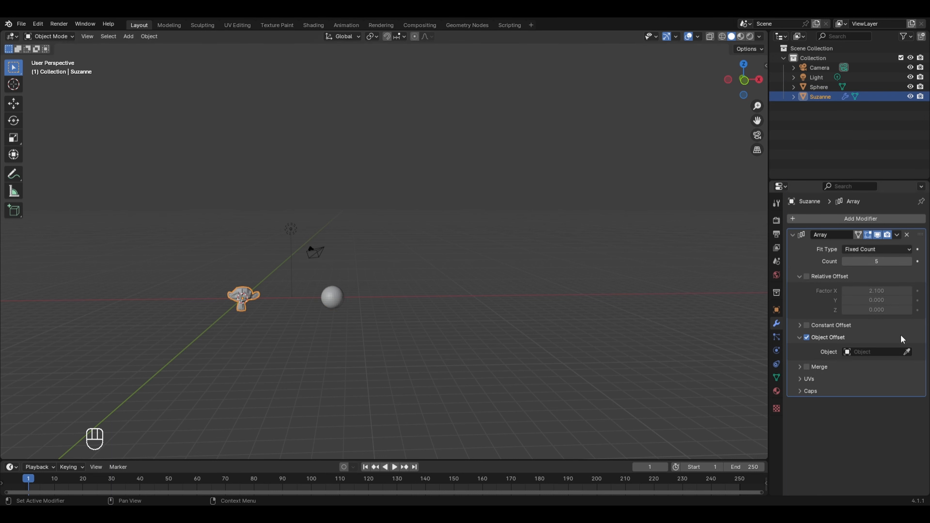
left_click(907, 352)
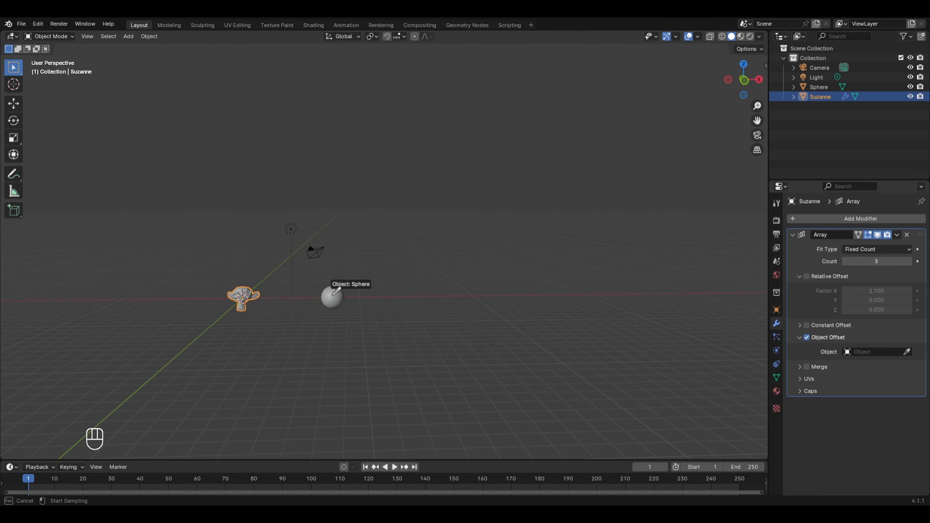
left_click(335, 292)
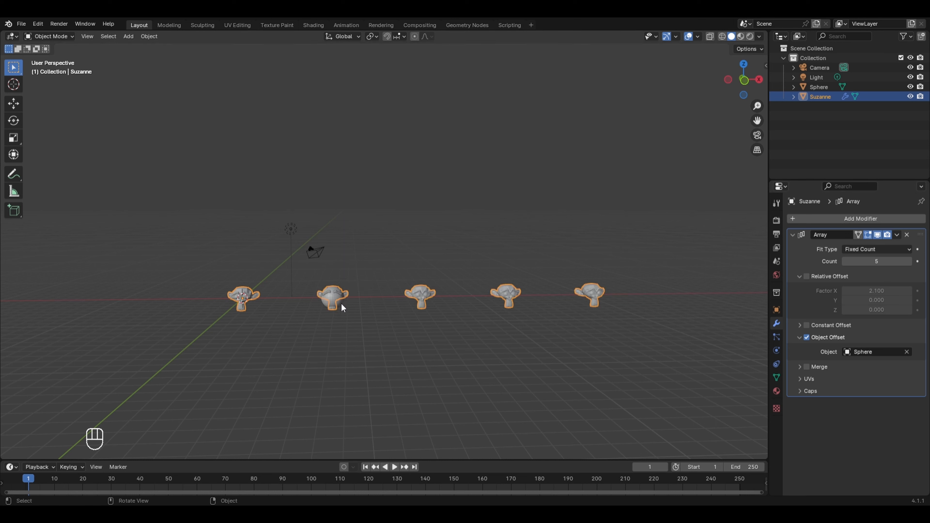
Rotate the sphere so the arrayed monkeys curve into a ring, and scale it up so each copy grows larger.
left_click(342, 307)
key("r")
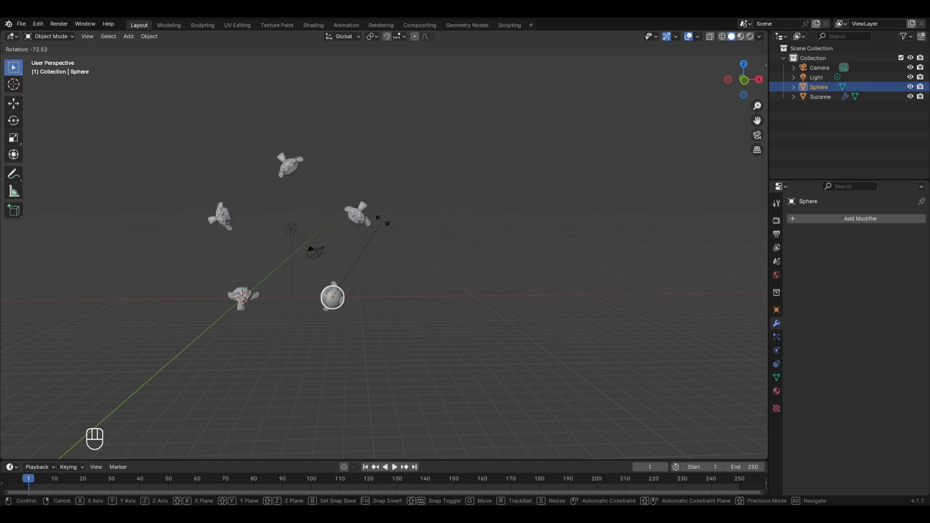
left_click(381, 221)
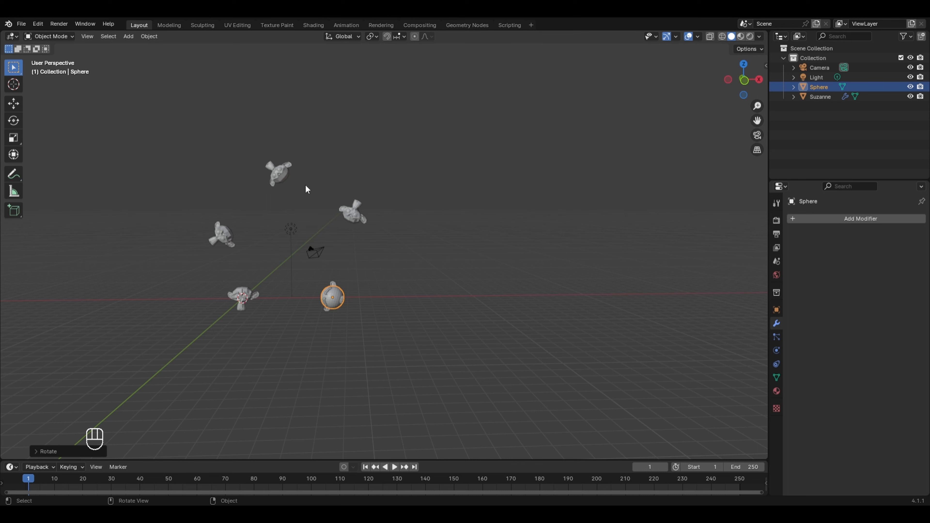
key("s")
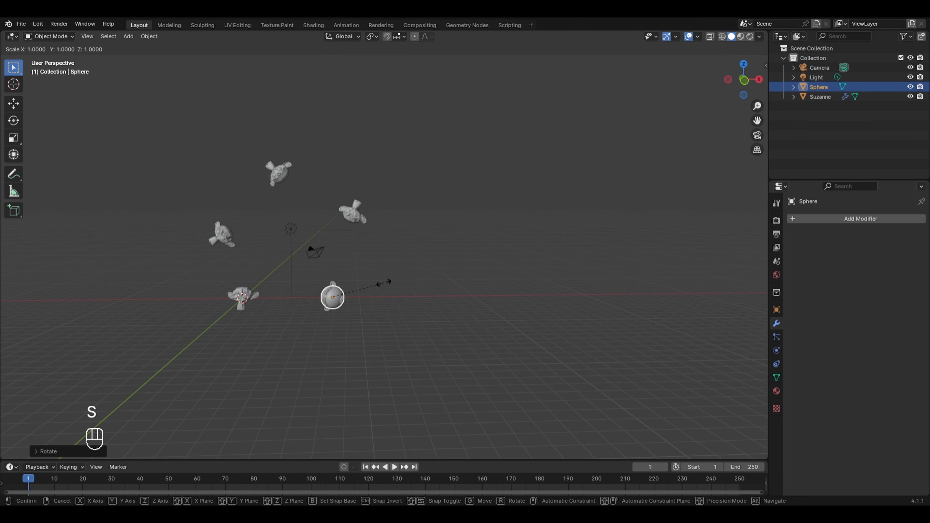
left_click(384, 298)
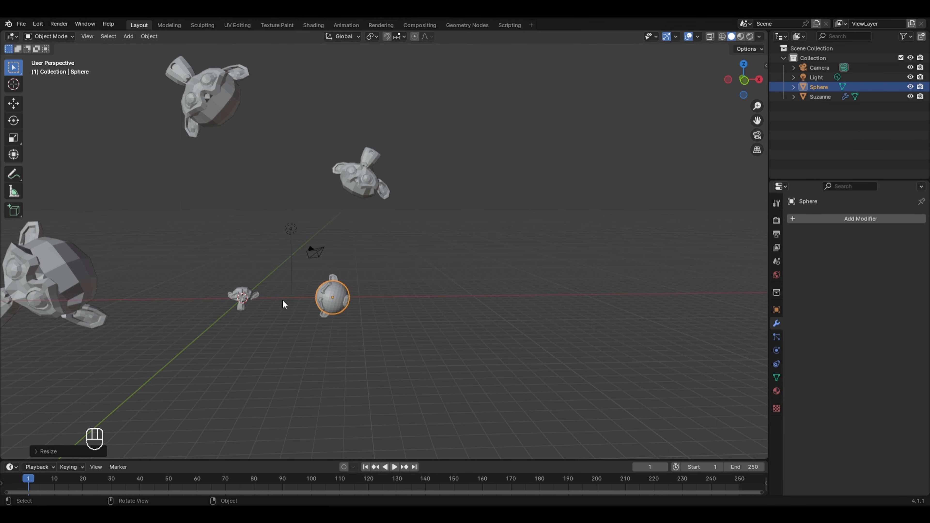
middle_click_drag(59, 220, 360, 261)
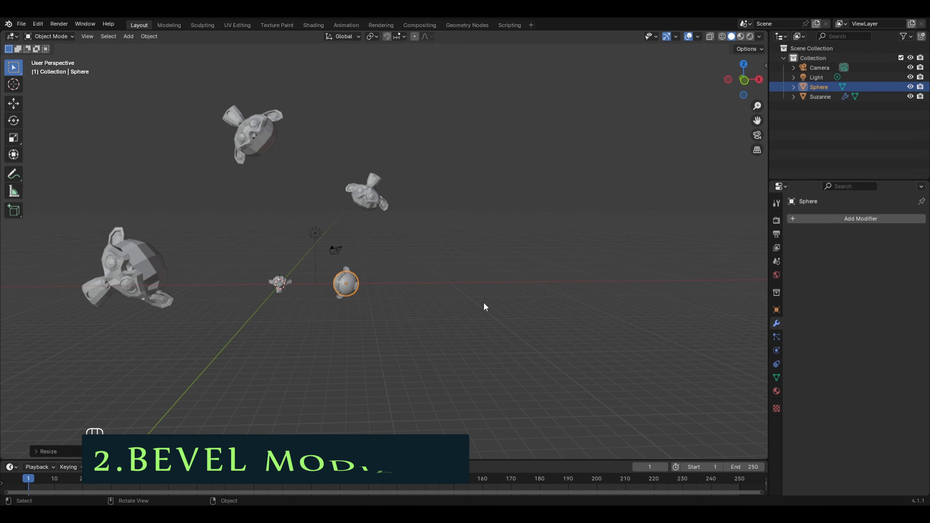
Delete every object in the scene and add a new cube.
key("a")
key("x")
left_click(386, 269)
middle_click_drag(386, 270, 430, 354)
key("shift+a")
mouse_move(254, 265)
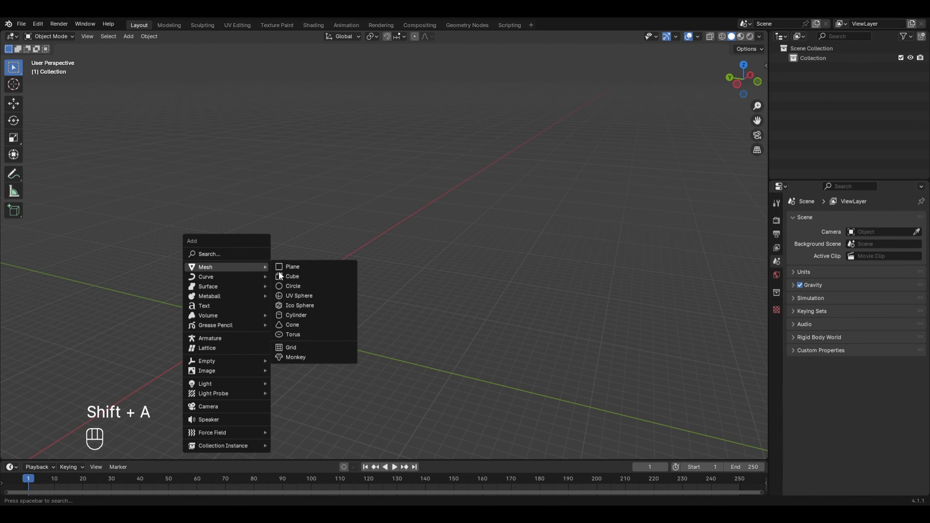
left_click(291, 279)
middle_click_drag(292, 278, 434, 295, "shift")
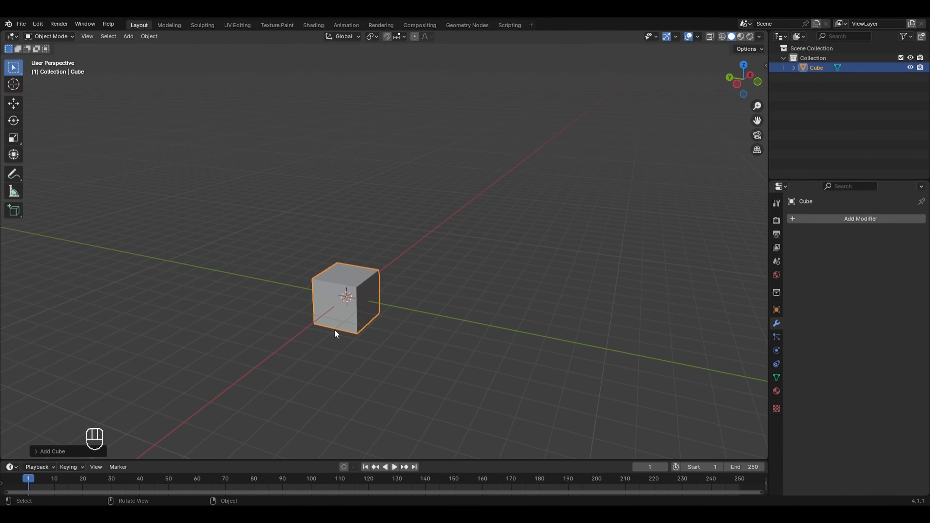
Add a Bevel modifier to the cube.
left_click(852, 218)
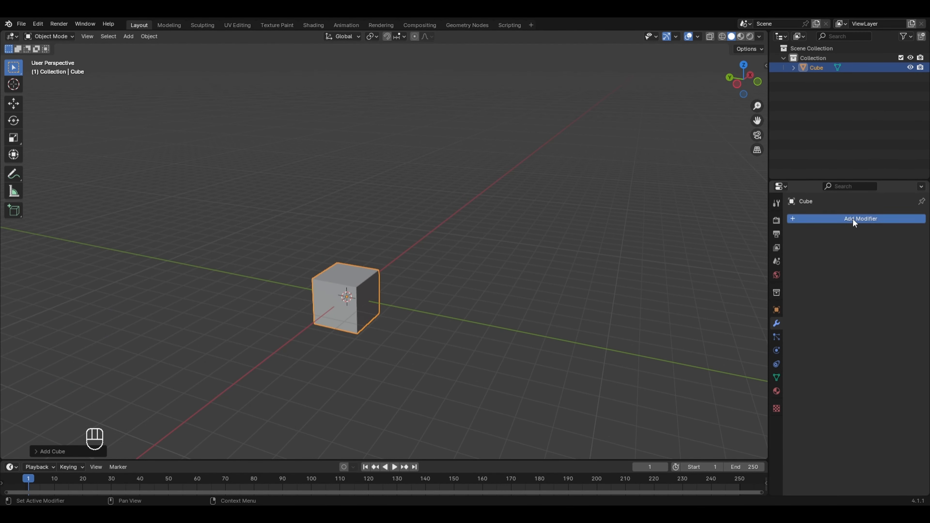
mouse_move(852, 220)
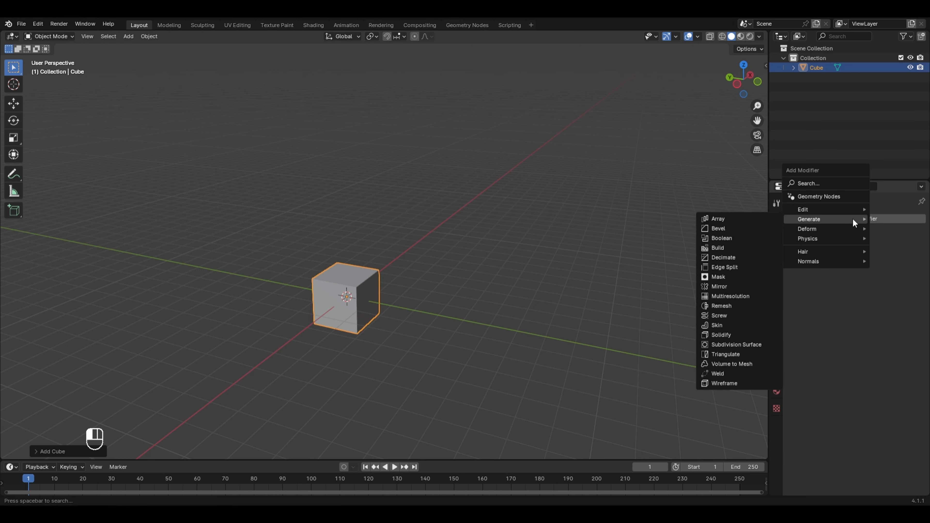
left_click(751, 230)
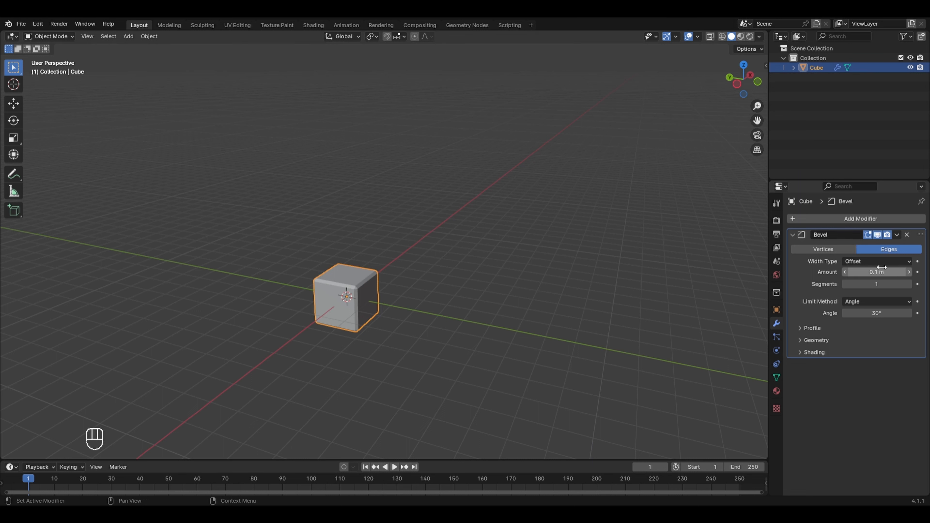
left_click(896, 235)
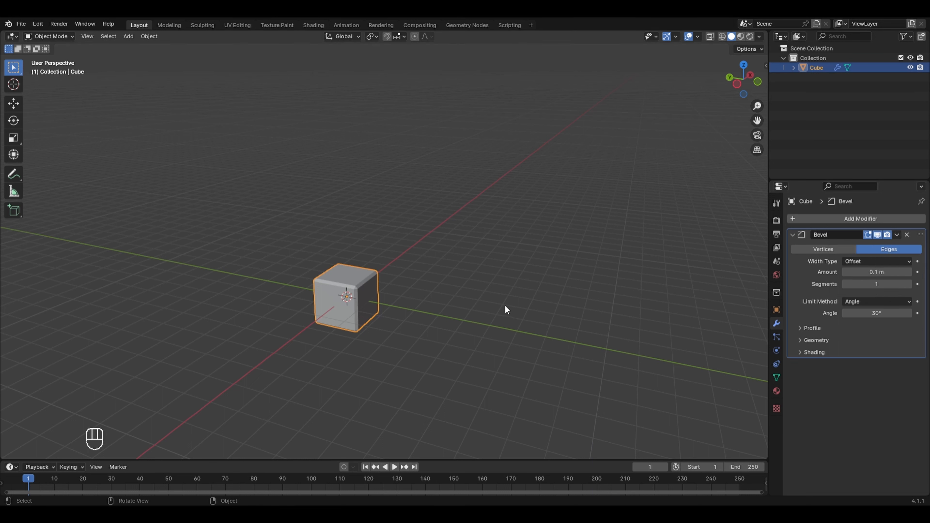
Set the Bevel modifier to affect vertices, with an amount of 0.61 m and 2 segments.
left_click(809, 249)
left_click_drag(873, 271, 896, 271)
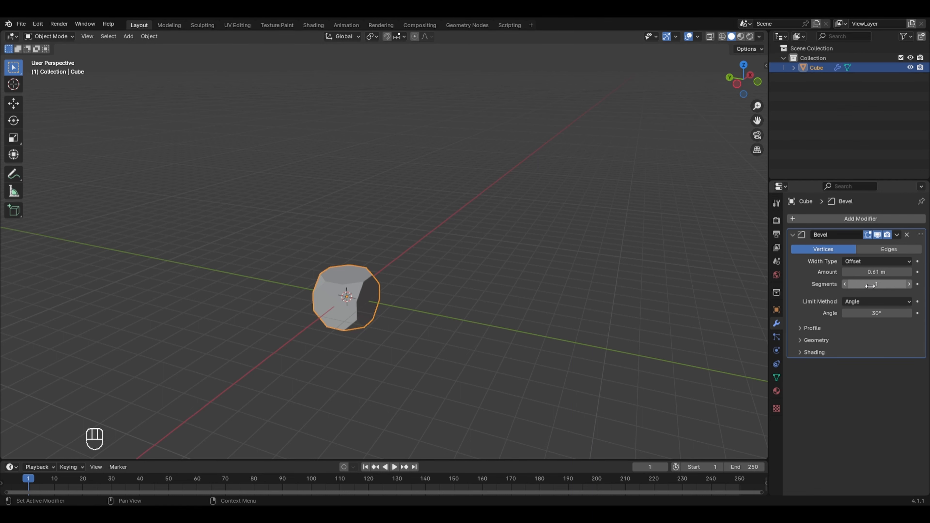
left_click(909, 284)
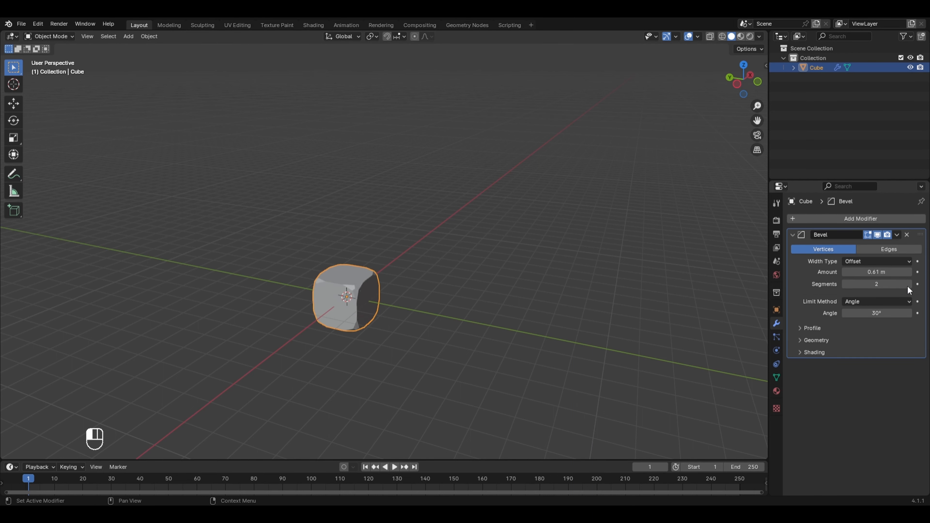
Set the cube's Bevel modifier to 3 segments and make it affect edges instead of vertices.
left_click(908, 284)
middle_click_drag(434, 336, 453, 325)
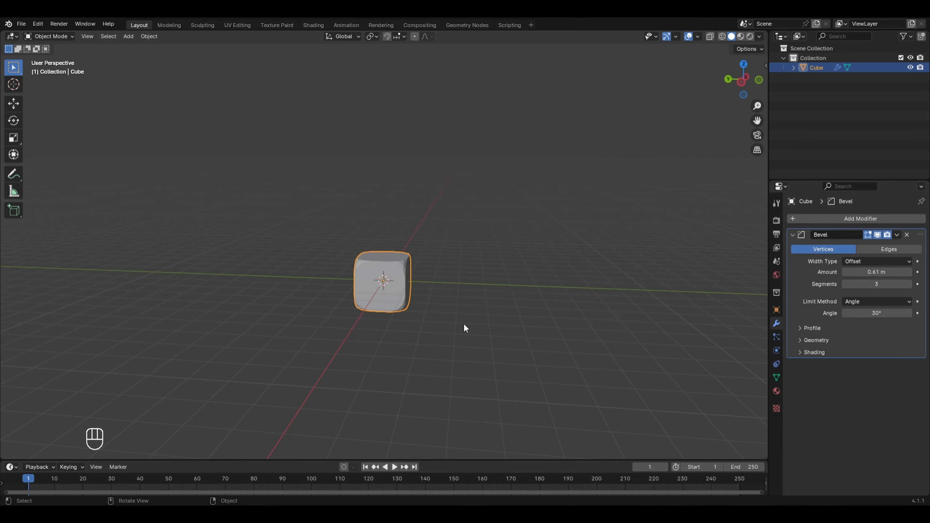
scroll(464, 323, "up", 4)
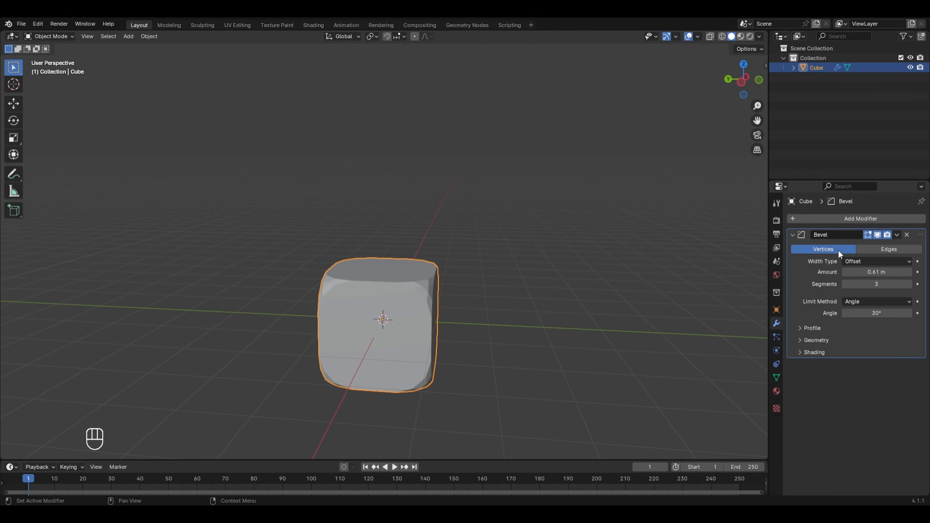
left_click(878, 252)
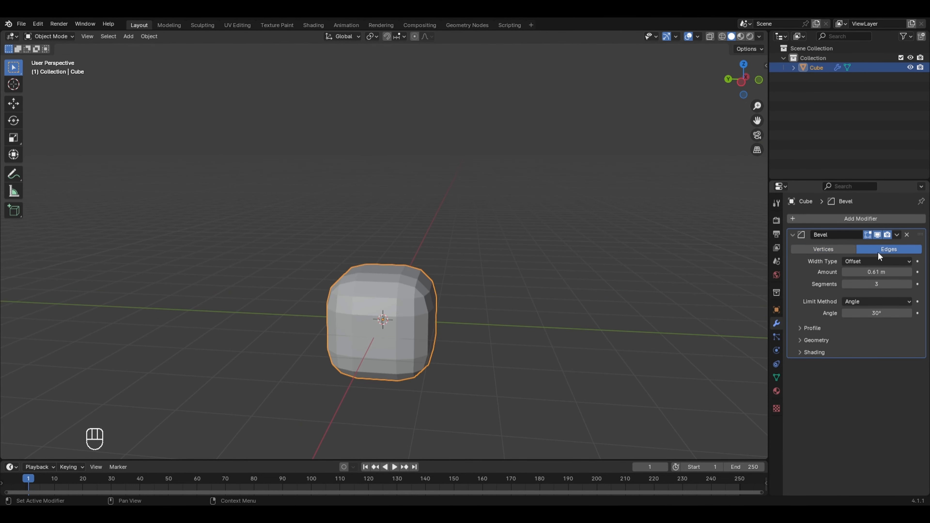
left_click(840, 249)
left_click(878, 249)
Delete the bevelled cube and add a new cube at the origin.
key("x")
left_click(470, 295)
key("shift+a")
mouse_move(470, 294)
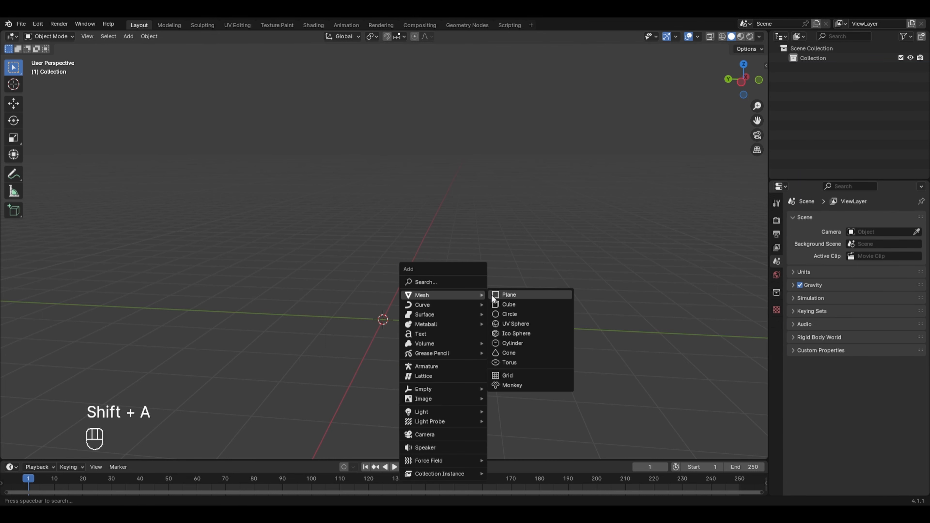
left_click(498, 302)
Add a UV sphere and raise it along Z until its lower half overlaps the top of the cube.
key("shift+a")
mouse_move(497, 300)
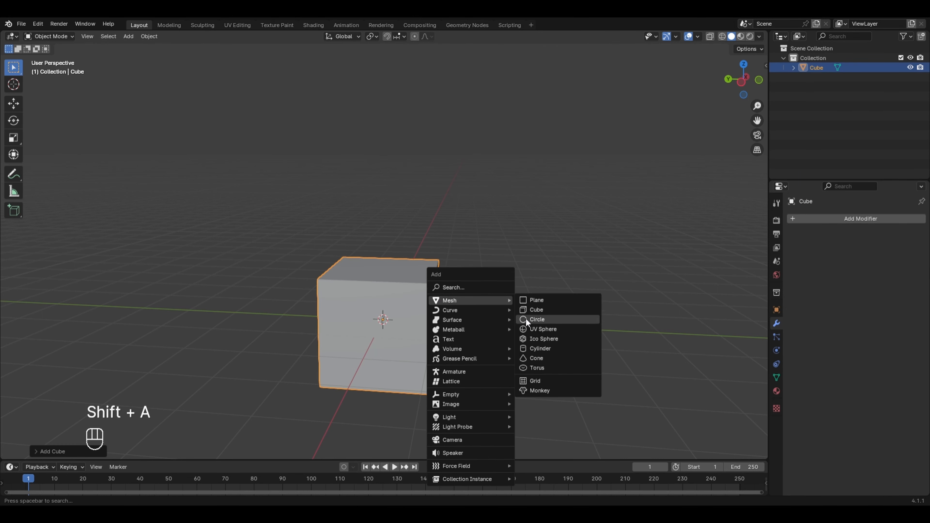
left_click(534, 329)
key("g")
key("z")
left_click(525, 266)
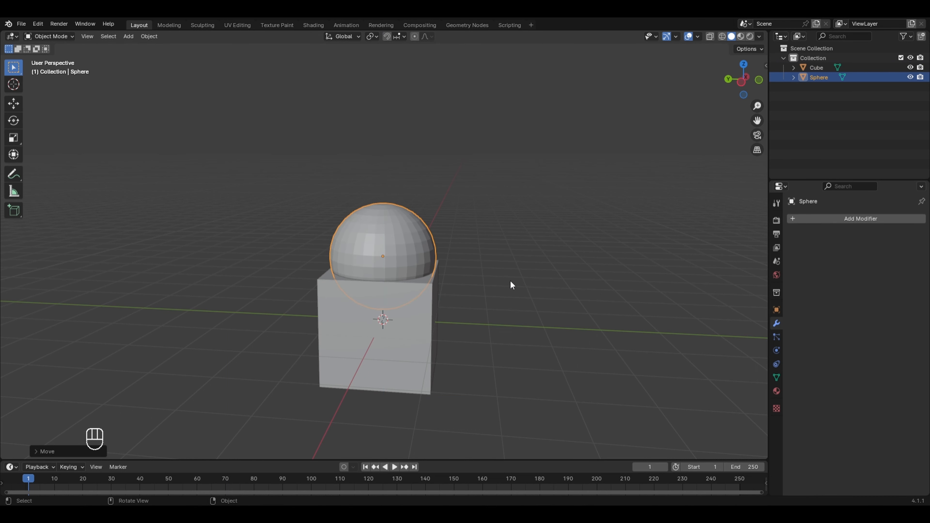
Add a Boolean modifier to the cube with the Difference operation and the sphere as its target object.
left_click(401, 320)
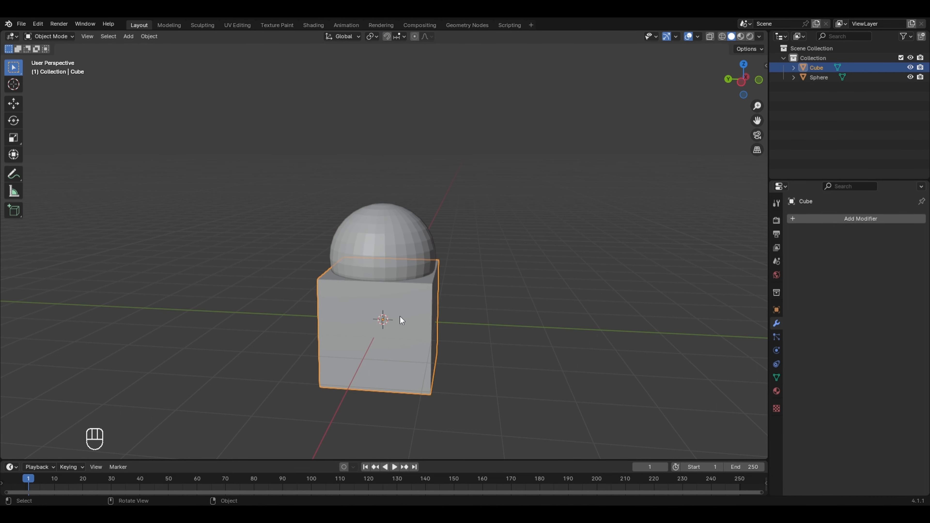
left_click(809, 220)
mouse_move(809, 221)
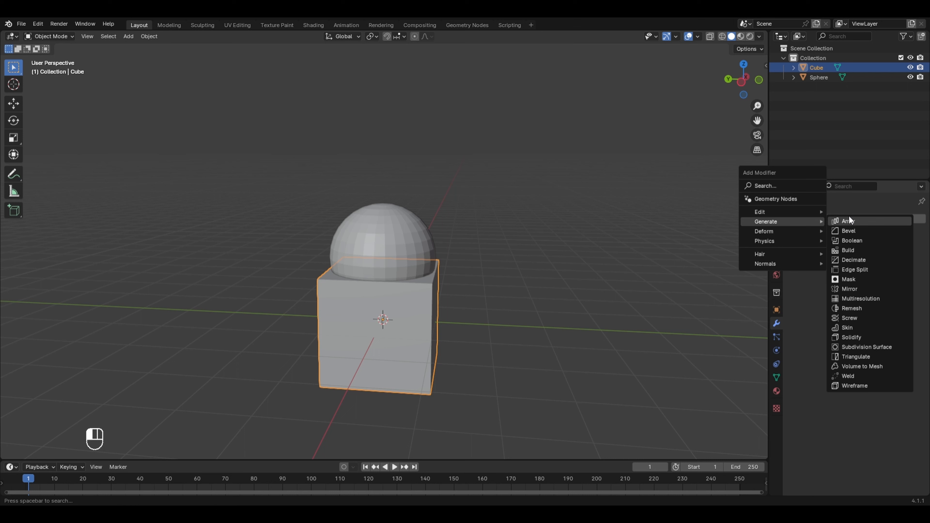
left_click(860, 241)
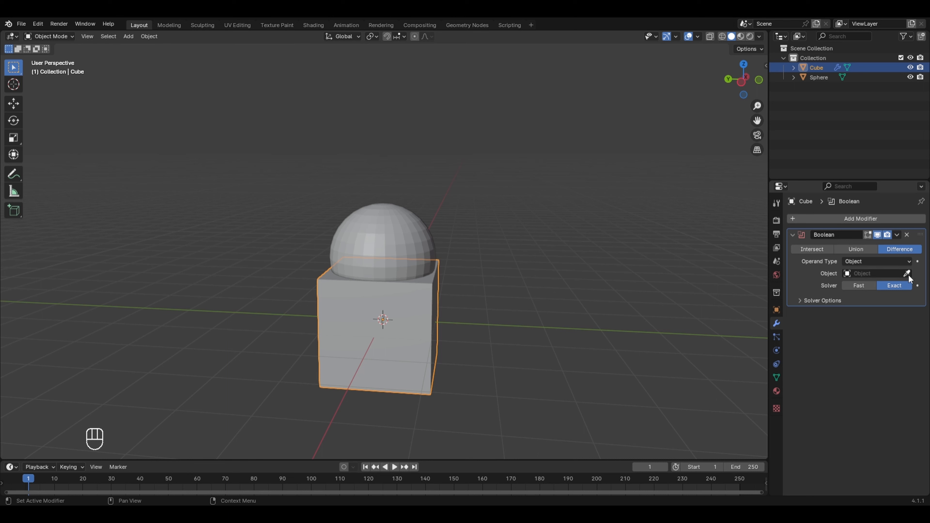
left_click(907, 273)
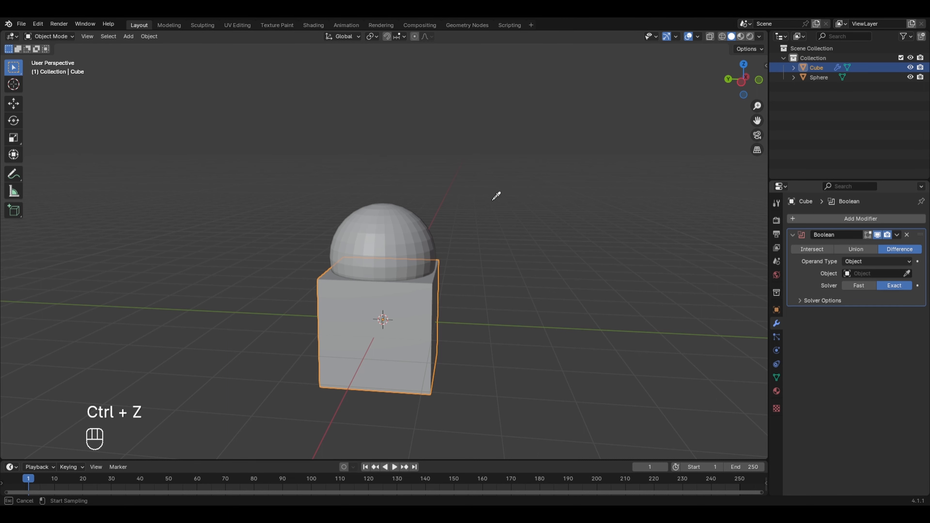
left_click(404, 209)
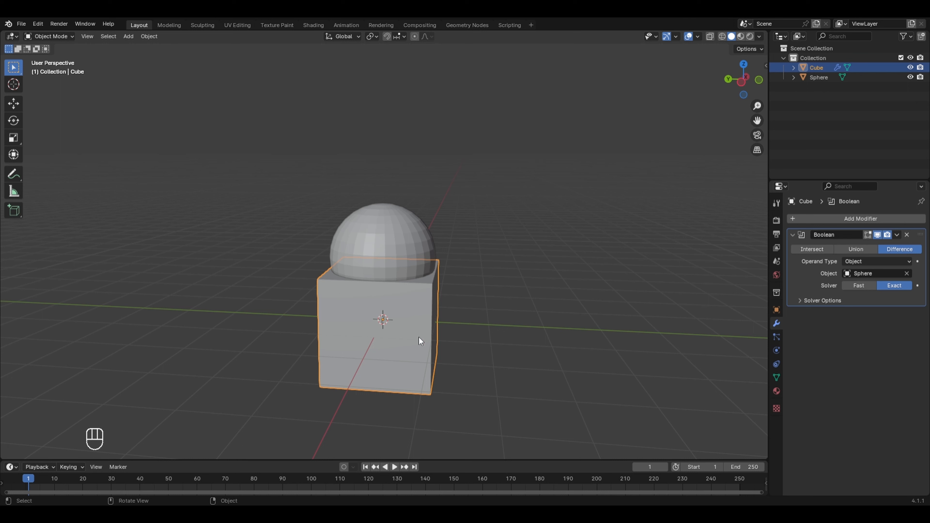
Apply the cube's Boolean modifier and move the sphere along Y clear of the cube to expose the cut.
left_click(897, 235)
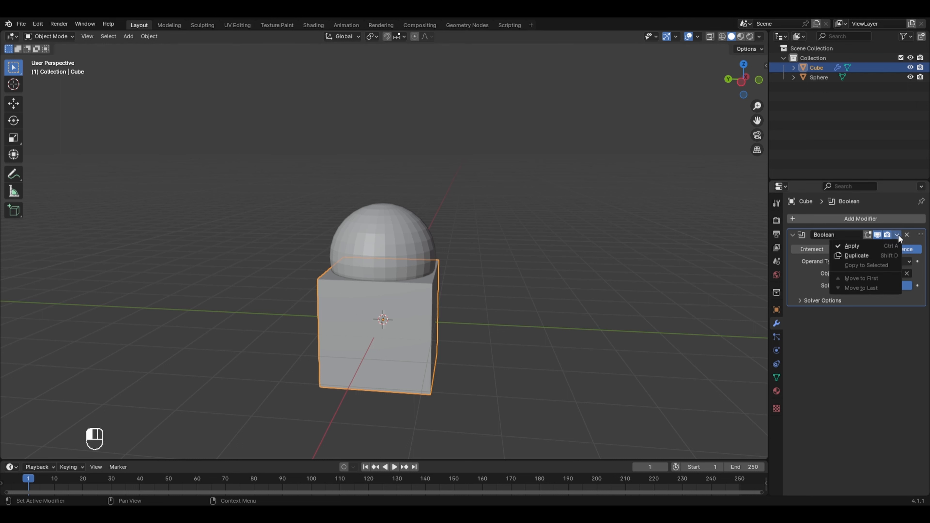
left_click(872, 246)
left_click(406, 237)
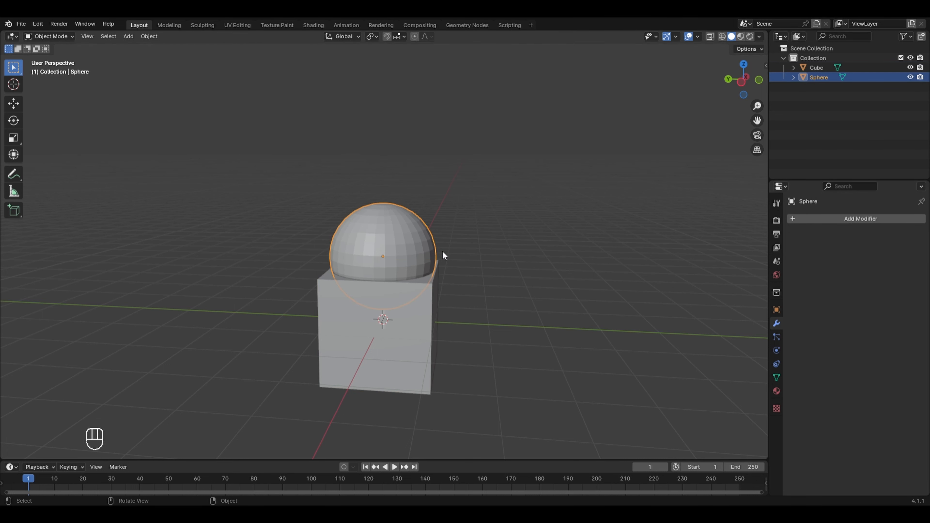
key("g")
key("y")
left_click(553, 257)
middle_click_drag(490, 297, 500, 343)
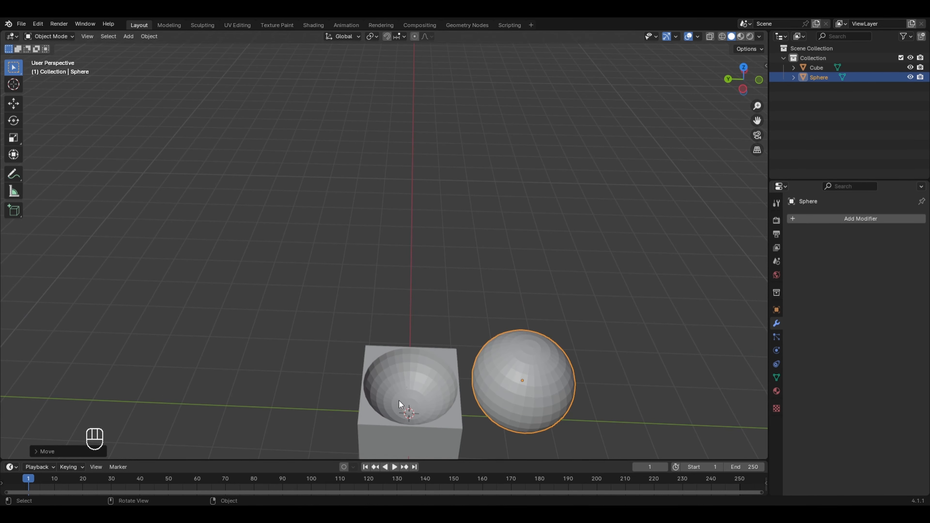
middle_click_drag(415, 382, 452, 274)
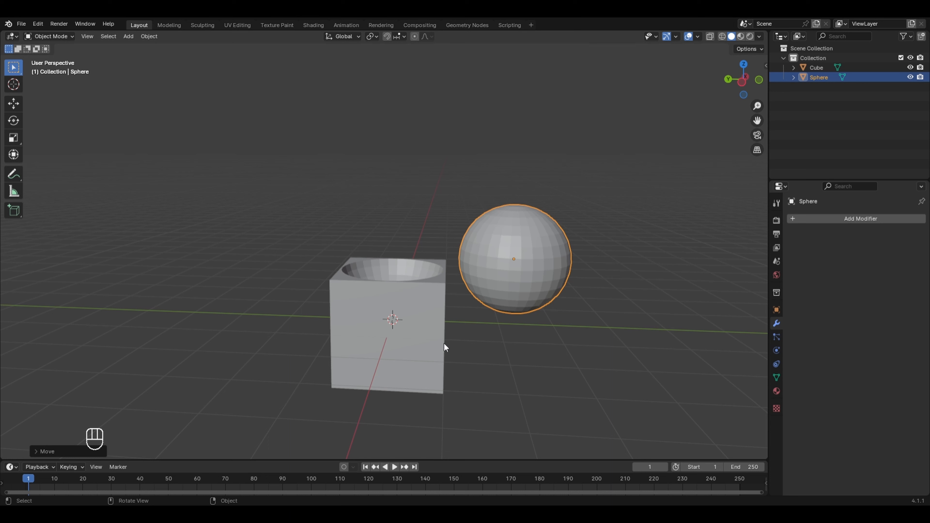
Undo the sphere's move and the applied Boolean, restoring the live Difference modifier on the cube.
left_click(430, 330)
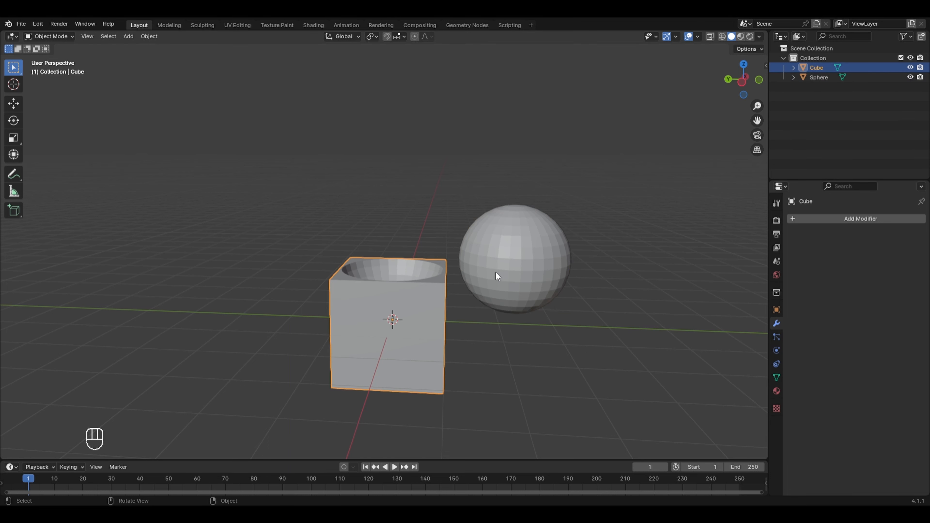
left_click(496, 274)
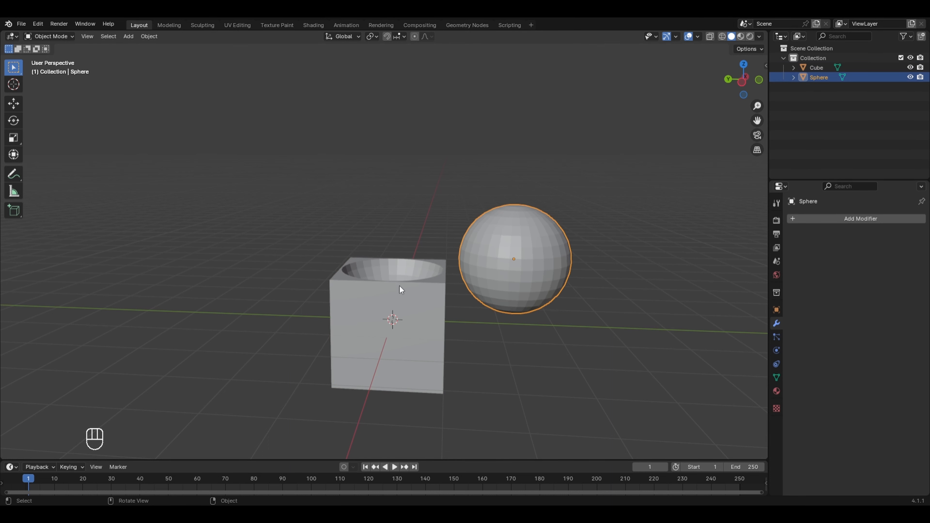
left_click(391, 310)
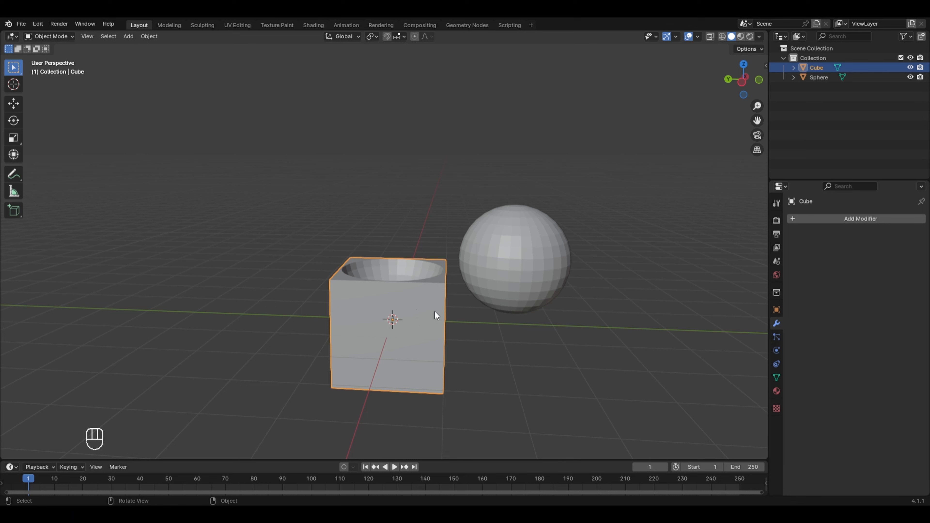
key("ctrl+z")
key("ctrl+z")
key("ctrl+z")
key("ctrl+z")
key("ctrl+z")
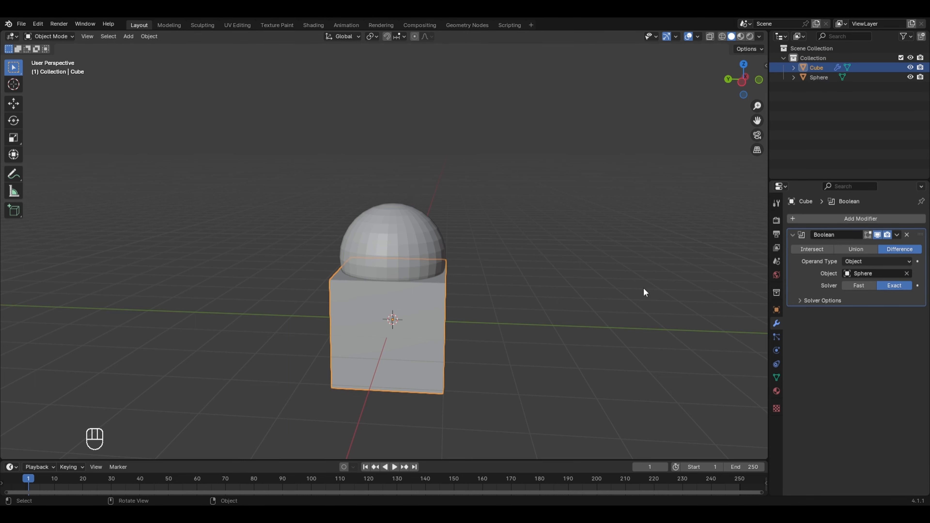
Try the cube's Boolean modifier with the Intersect operation, and switch it to Union.
left_click(802, 249)
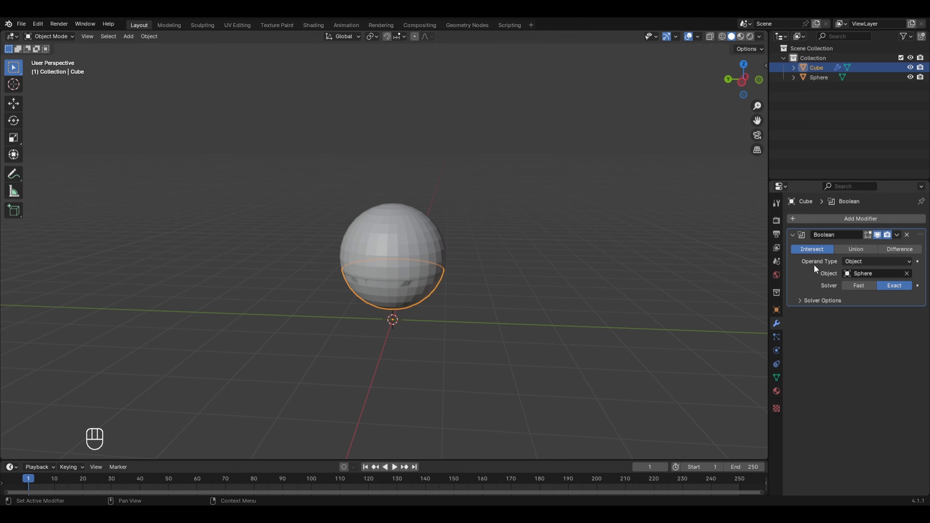
left_click(858, 249)
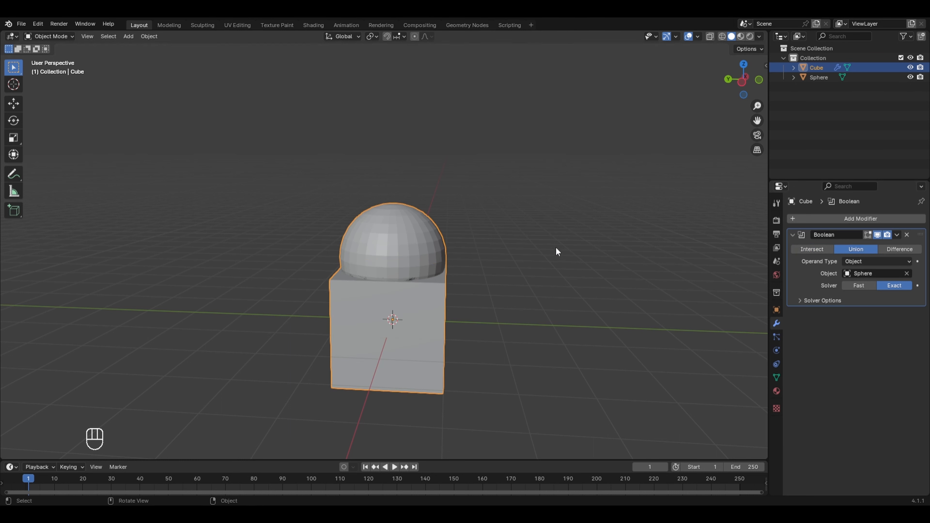
Examine the union in wireframe shading by selecting the cube and the sphere in turn, and return to solid shading.
key("z")
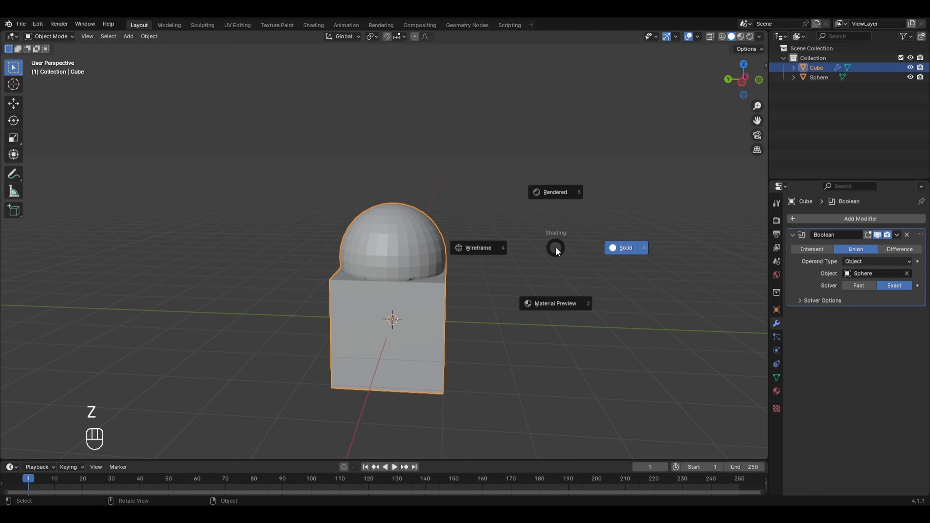
left_click(508, 246)
left_click(558, 231)
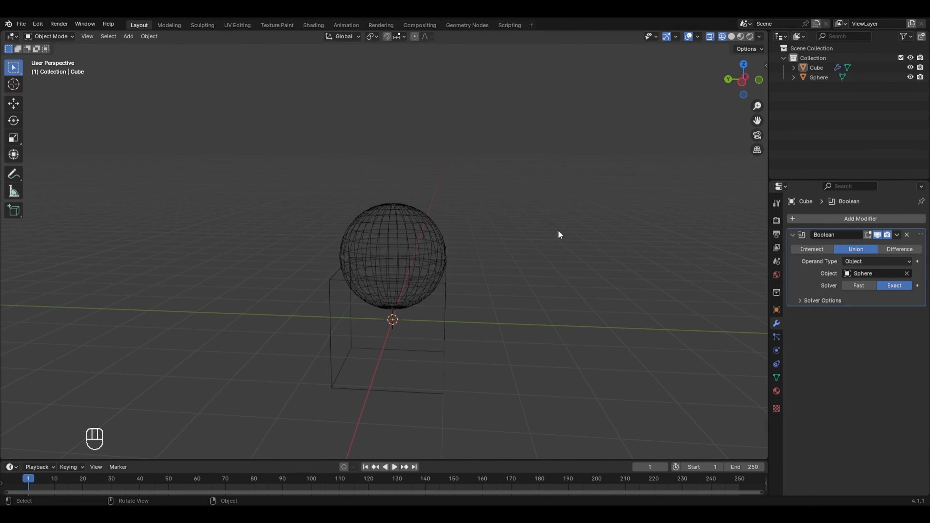
left_click(433, 391)
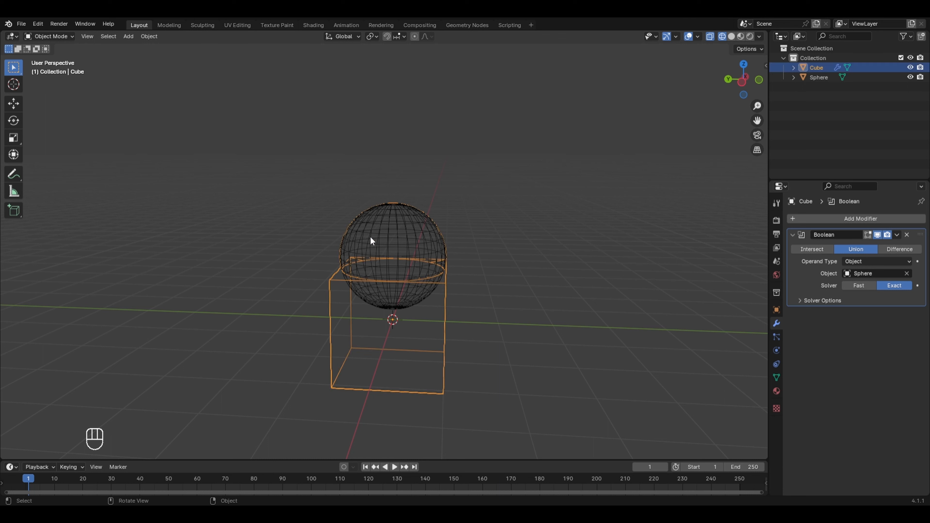
left_click(395, 293)
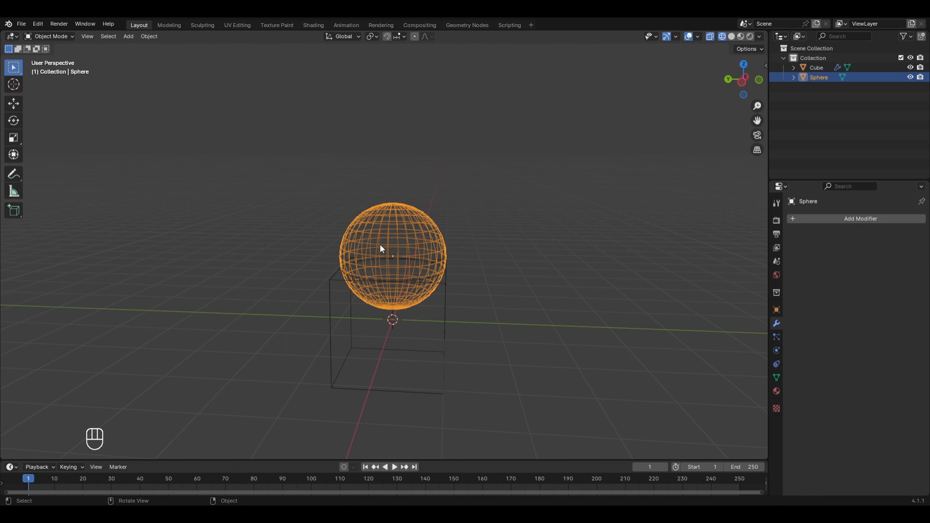
left_click(444, 286)
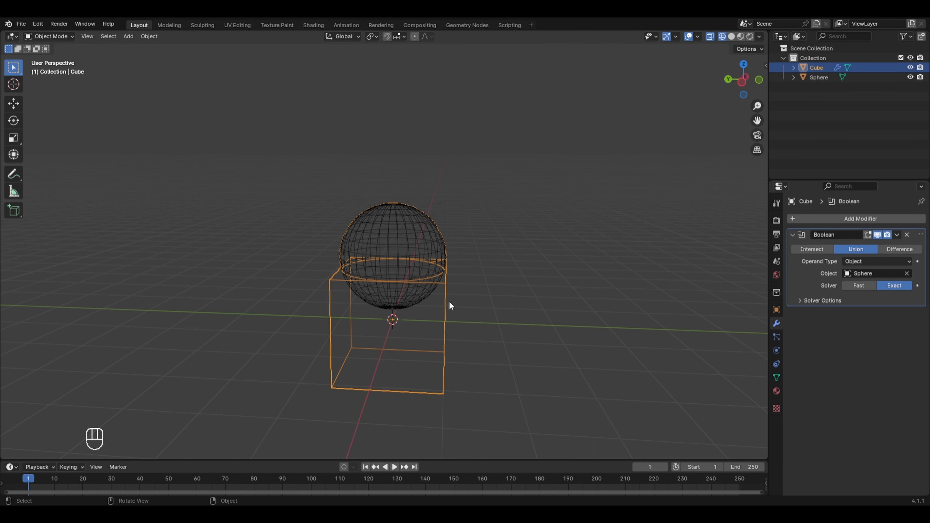
left_click(387, 303)
key("z")
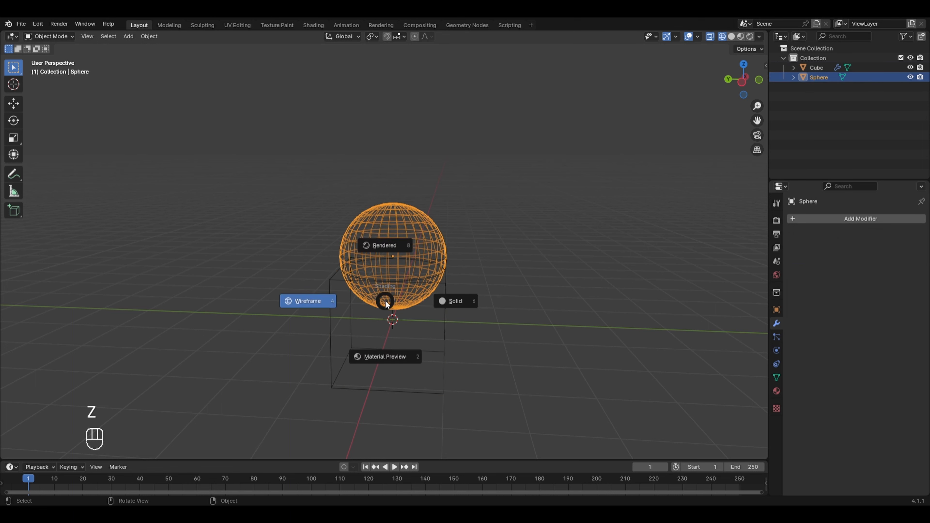
left_click(441, 301)
left_click(421, 322)
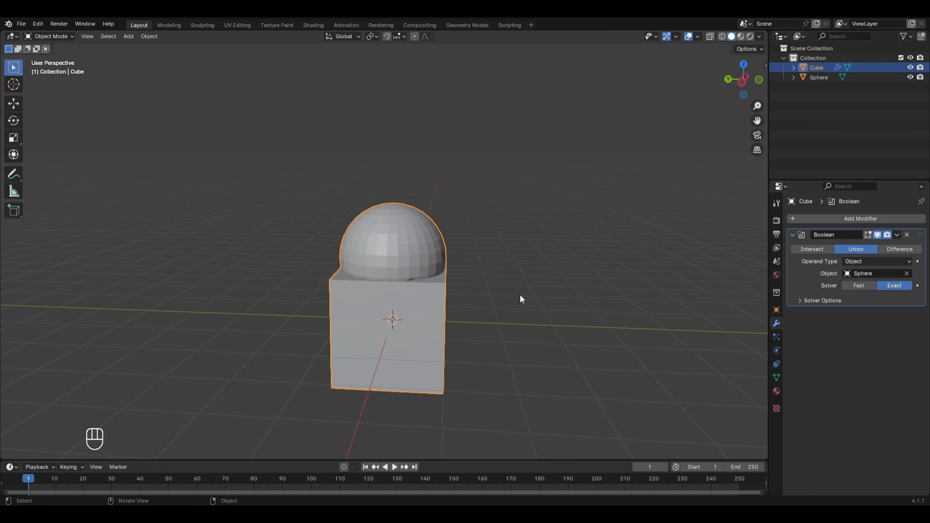
Try applying the Boolean as Difference and moving the sphere along Y off the cube, and undo both changes.
left_click(902, 248)
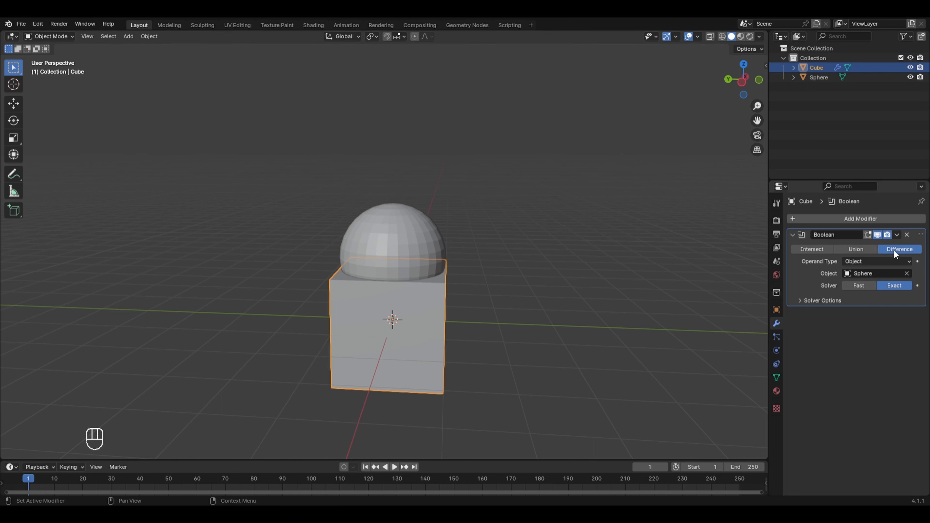
key("ctrl+a")
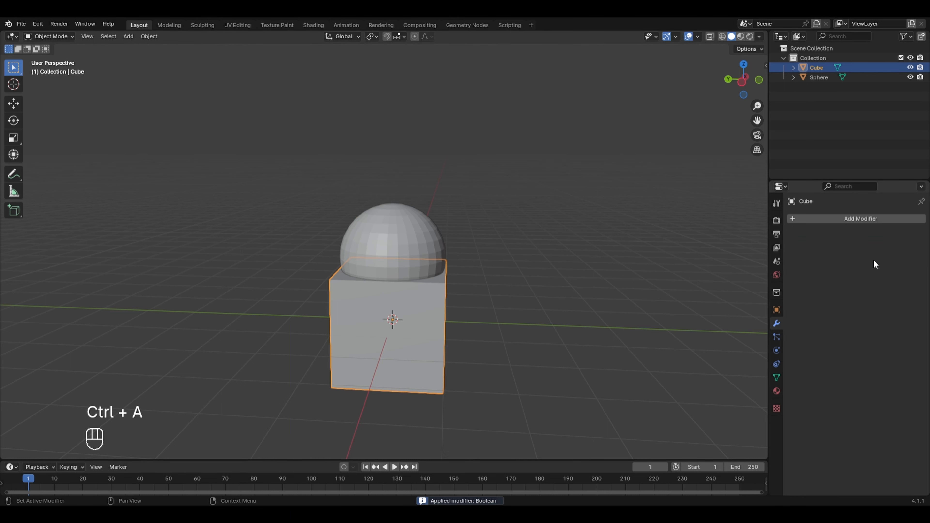
left_click(401, 239)
key("g")
key("y")
left_click(536, 244)
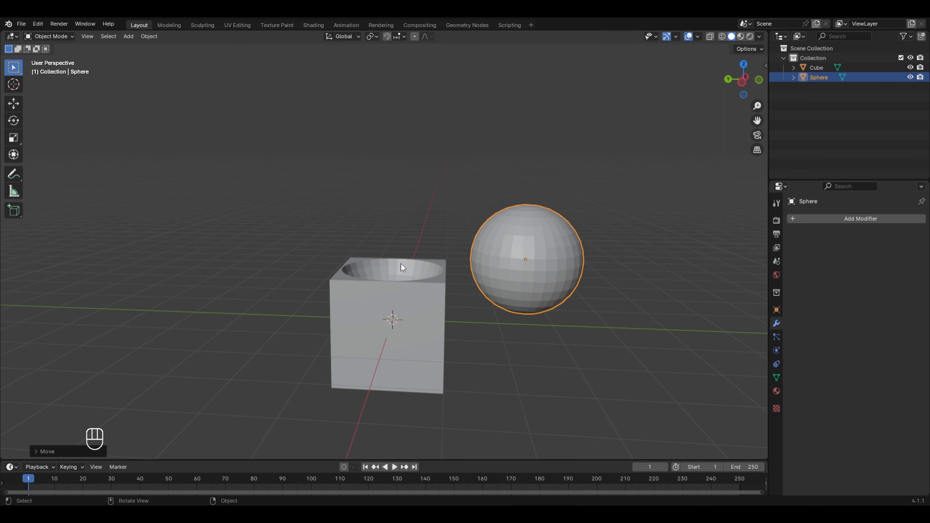
key("ctrl+z")
key("ctrl+z")
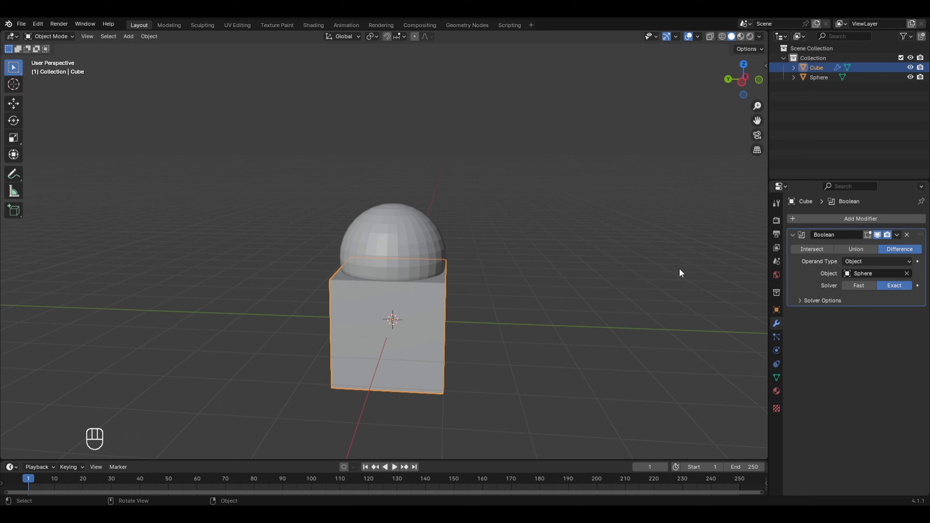
Preview the Intersect operation on the cube's Boolean modifier, and set the modifier to Union.
left_click(809, 249)
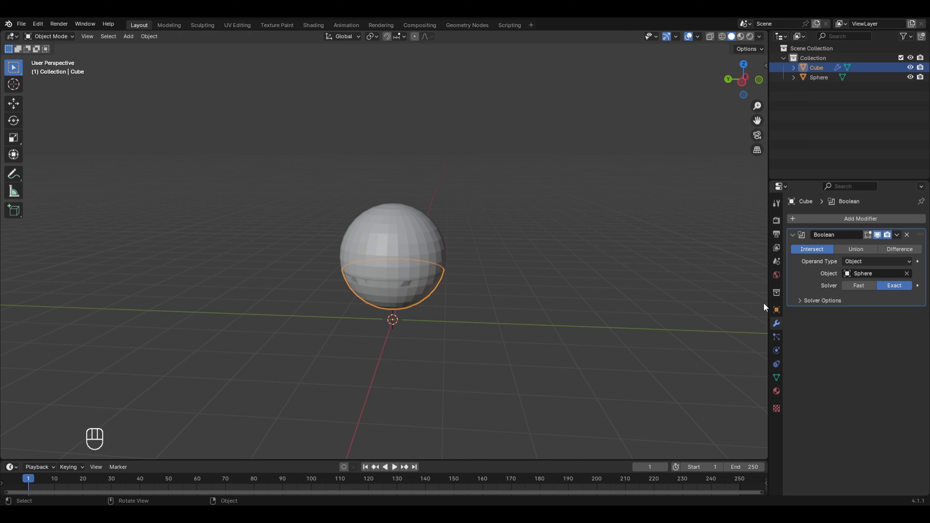
left_click(855, 249)
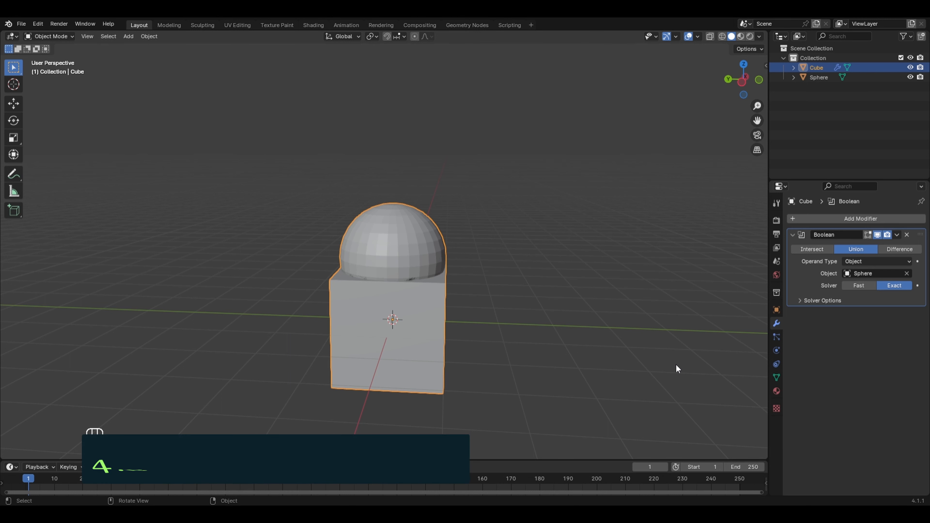
Delete the cube and the sphere, and add a new mesh cube to the empty scene.
key("x")
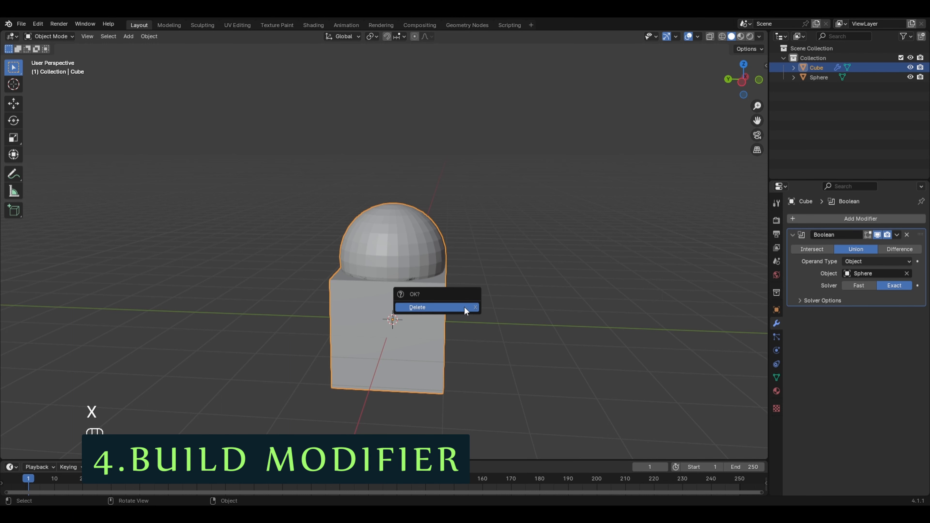
left_click(464, 311)
key("x")
left_click(398, 266)
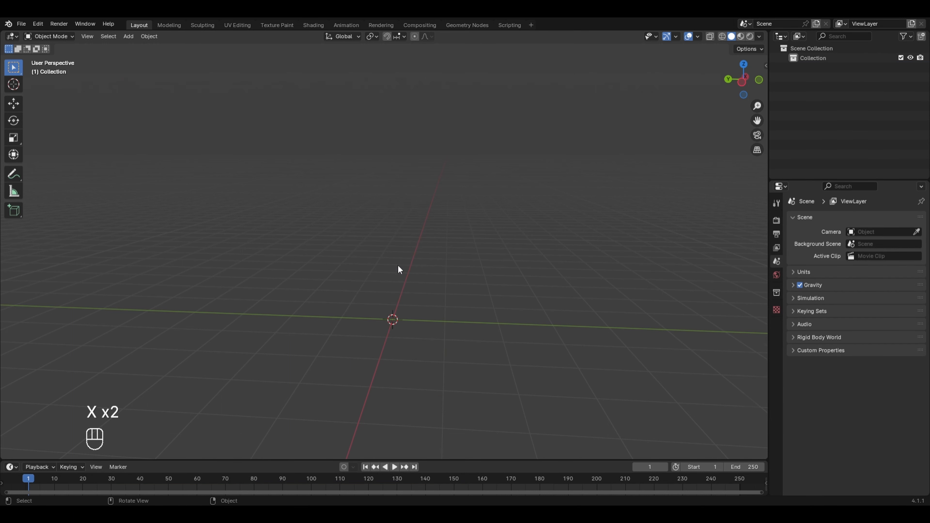
middle_click_drag(397, 264, 474, 256)
key("shift+a")
left_click(522, 270)
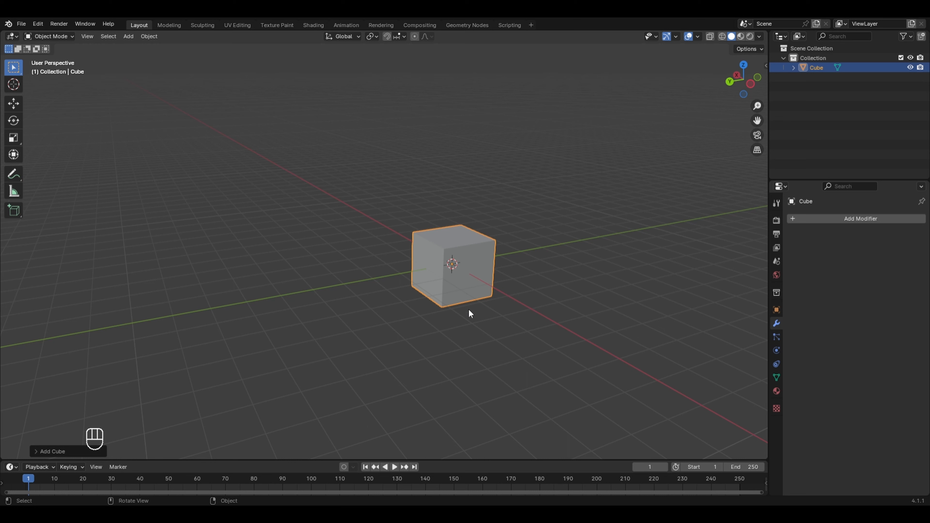
In Edit Mode, scale the cube's mesh along the Y axis to stretch it into a long box.
key("Tab")
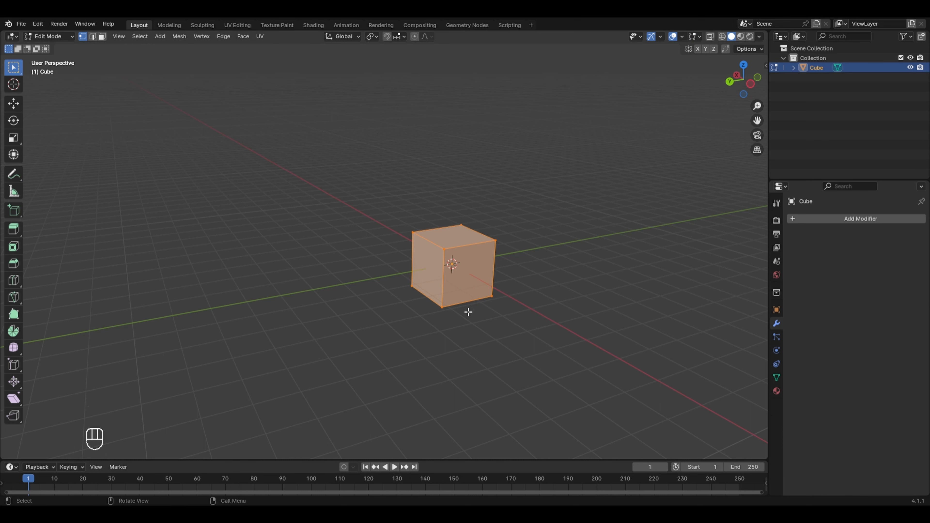
key("s")
key("y")
left_click(590, 389)
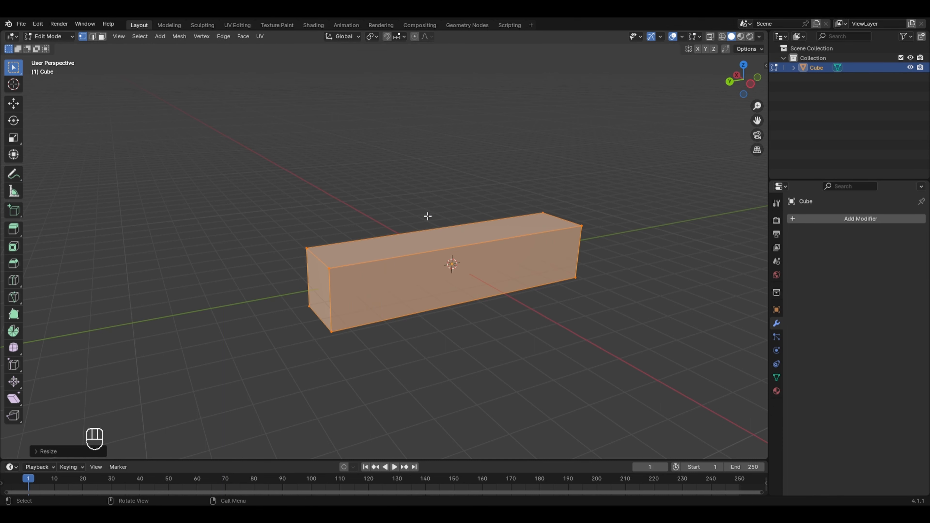
Subdivide the stretched cube's mesh with 8 cuts.
right_click(422, 203)
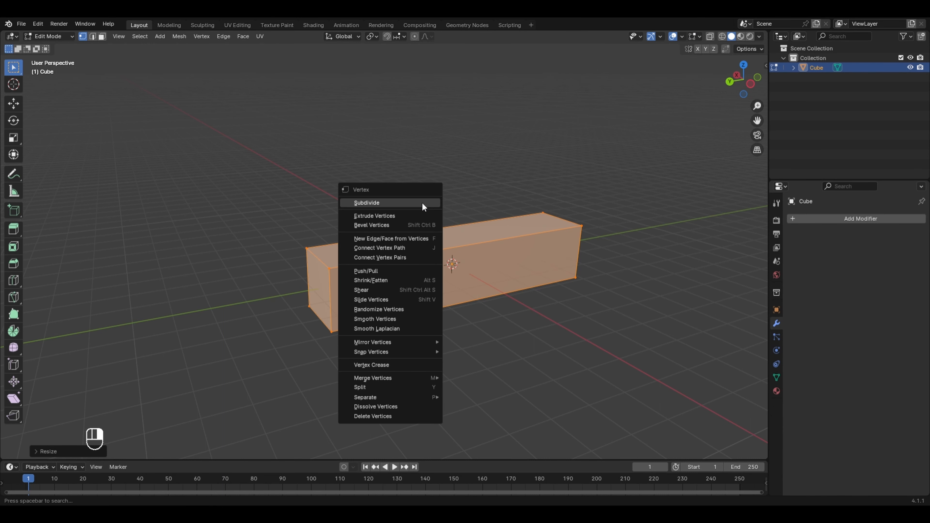
left_click(422, 202)
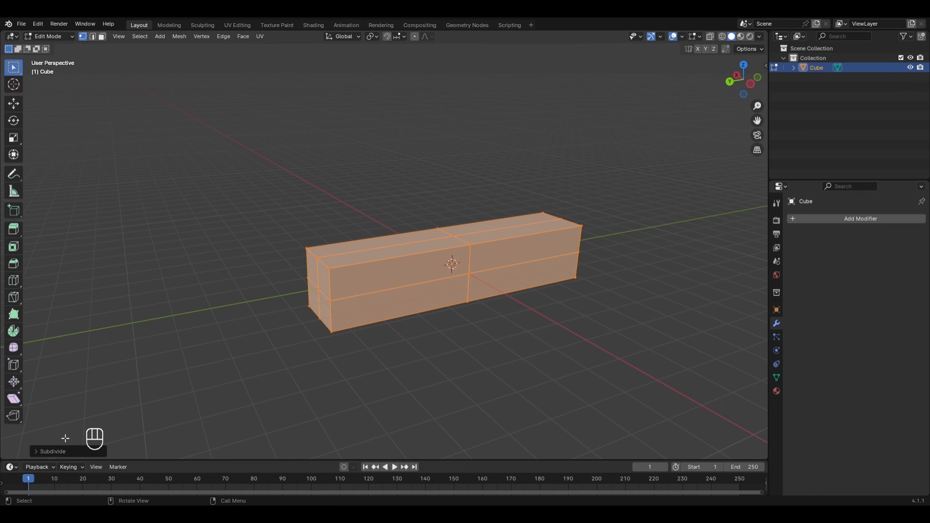
left_click(46, 450)
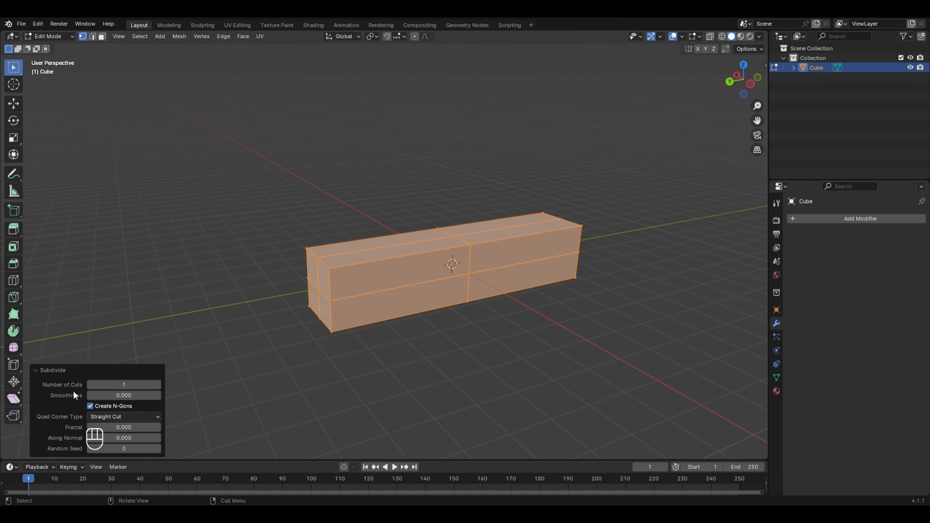
left_click_drag(124, 385, 123, 384)
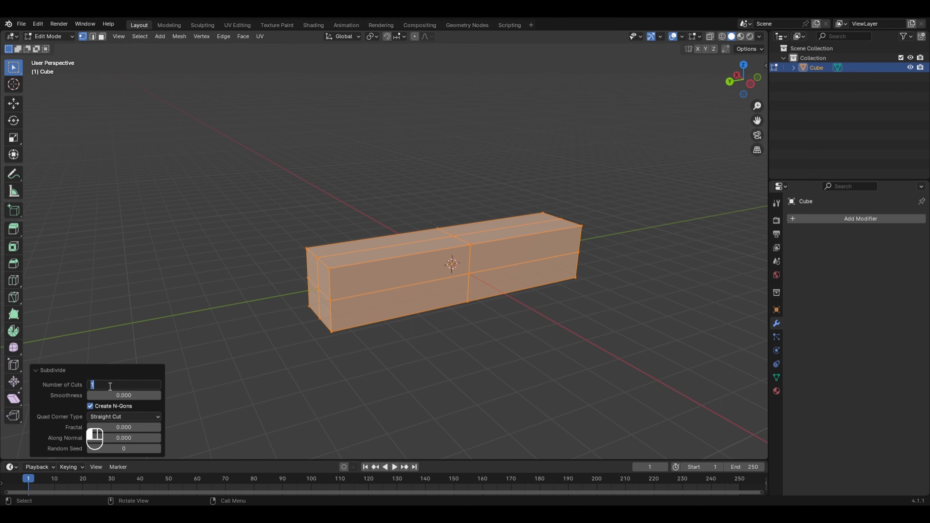
type("8")
key("Return")
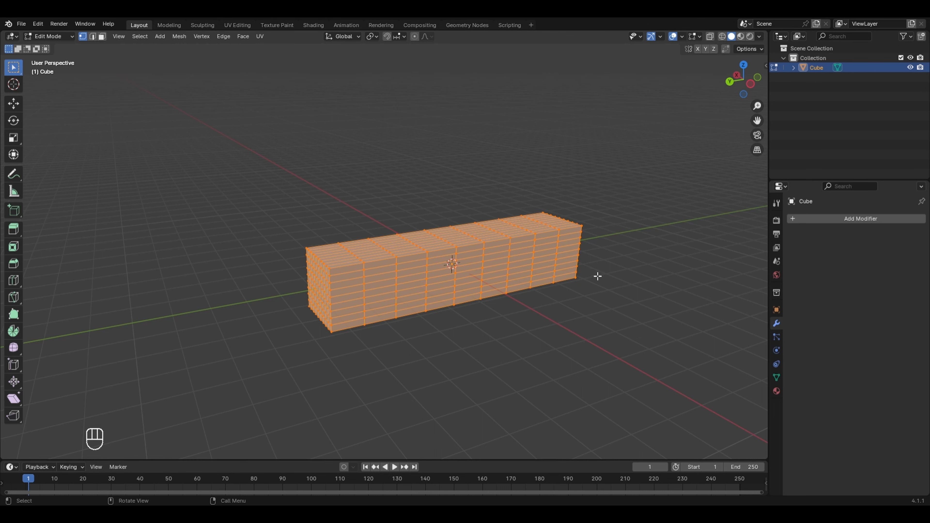
Return to Object Mode, add a Build modifier to the box, and play the animation, stopping at about frame 110.
key("Tab")
left_click(838, 215)
mouse_move(838, 215)
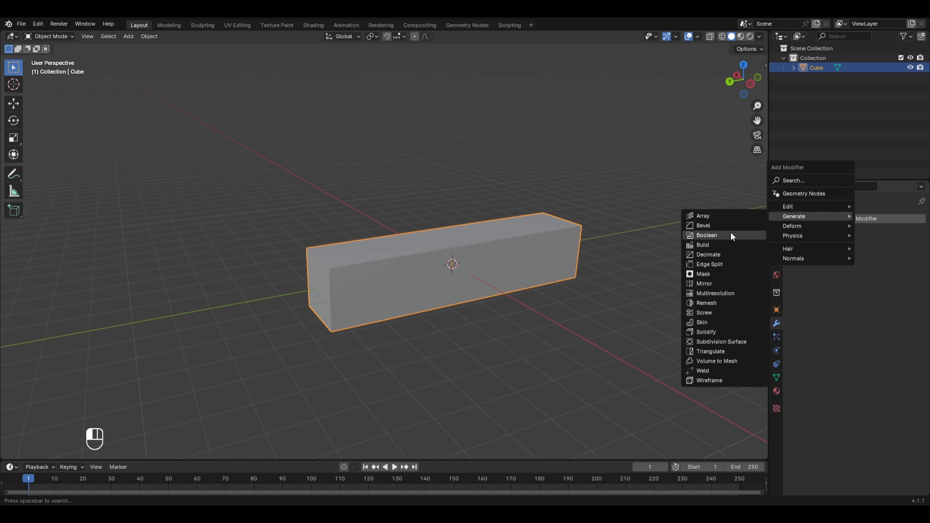
left_click(721, 244)
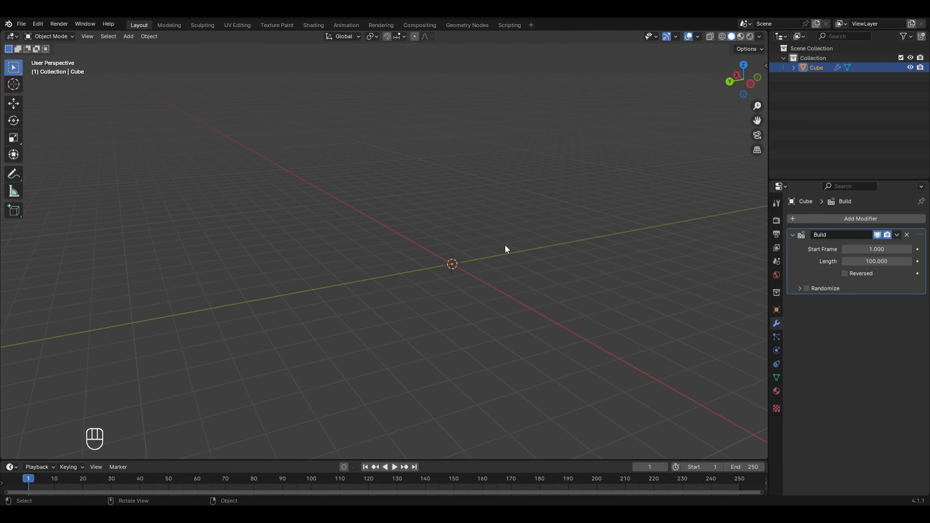
left_click(393, 462)
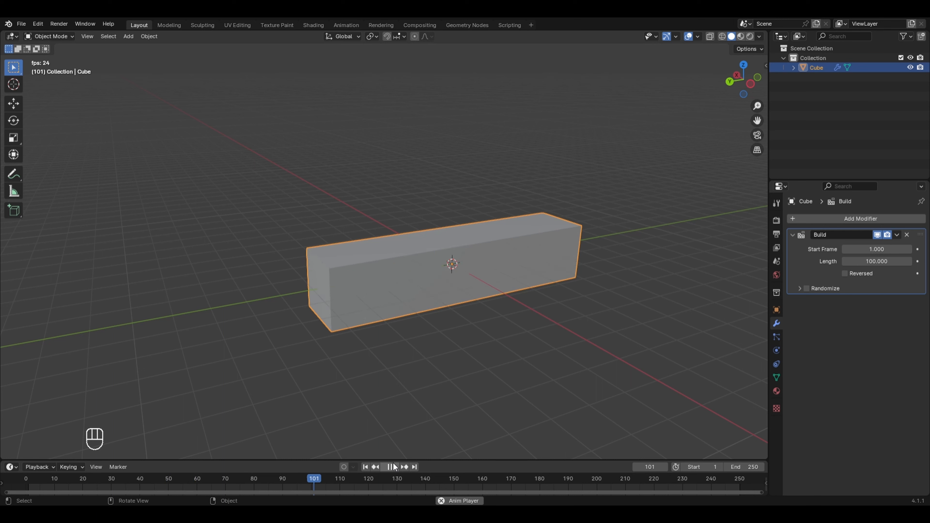
key("space")
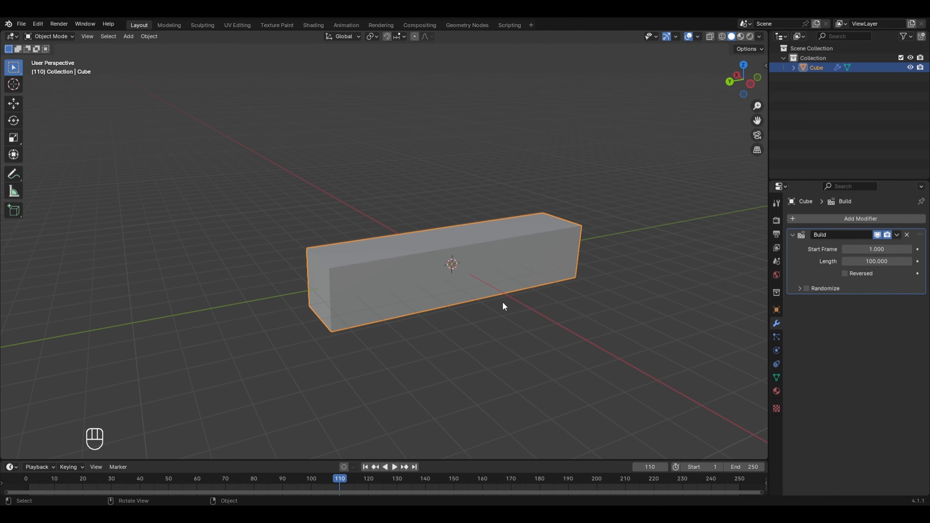
Delete the box and add a Monkey mesh in its place.
key("x")
left_click(498, 281)
key("shift+a")
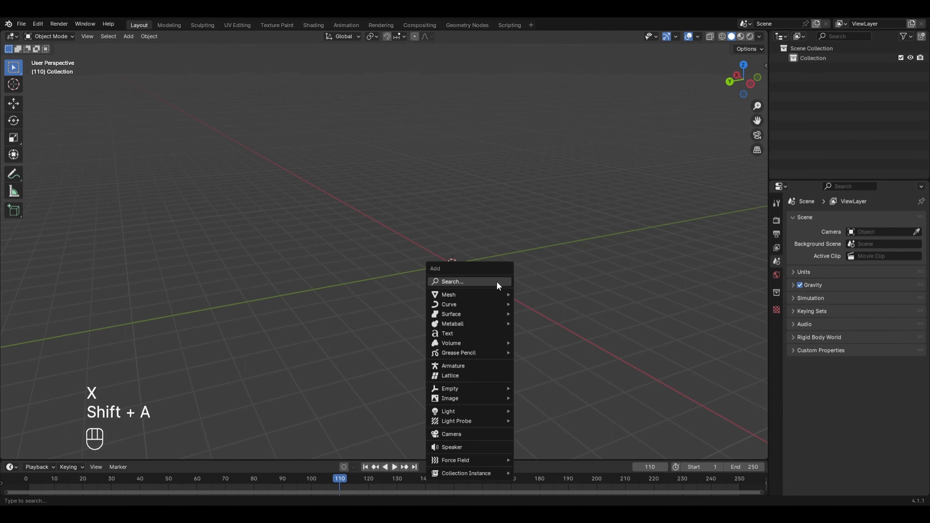
mouse_move(490, 293)
left_click(536, 384)
middle_click_drag(535, 385, 516, 213)
Subdivide the monkey's mesh with 2 cuts, clear the vertex selection, and return to Object Mode.
key("Tab")
right_click(486, 201)
left_click(486, 201)
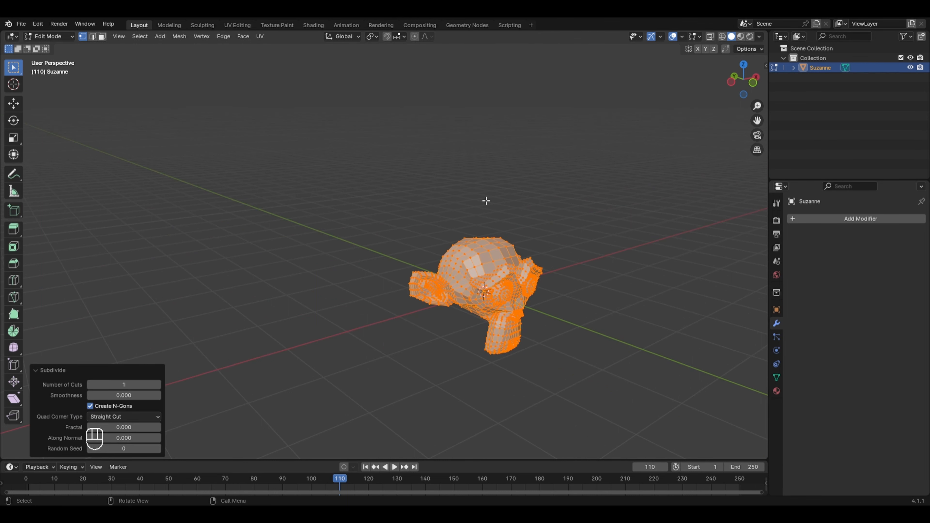
left_click(157, 385)
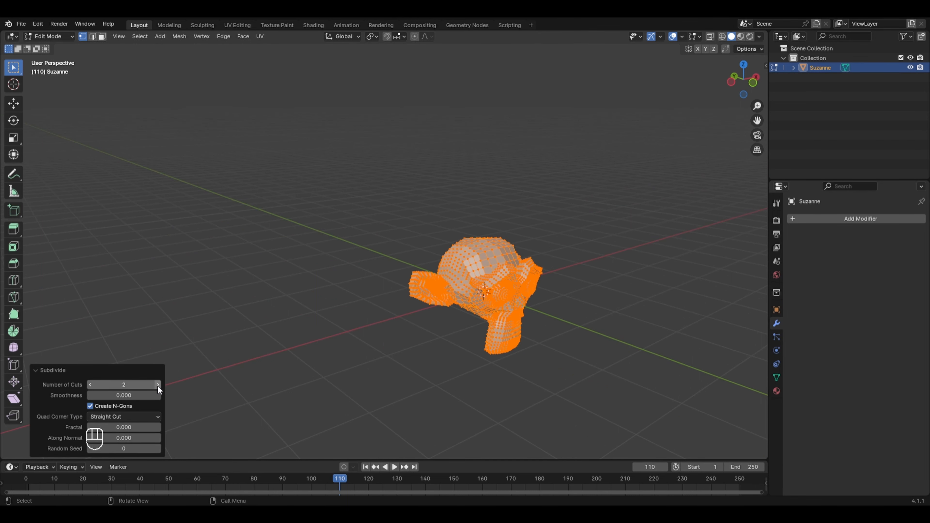
scroll(627, 323, "up", 3)
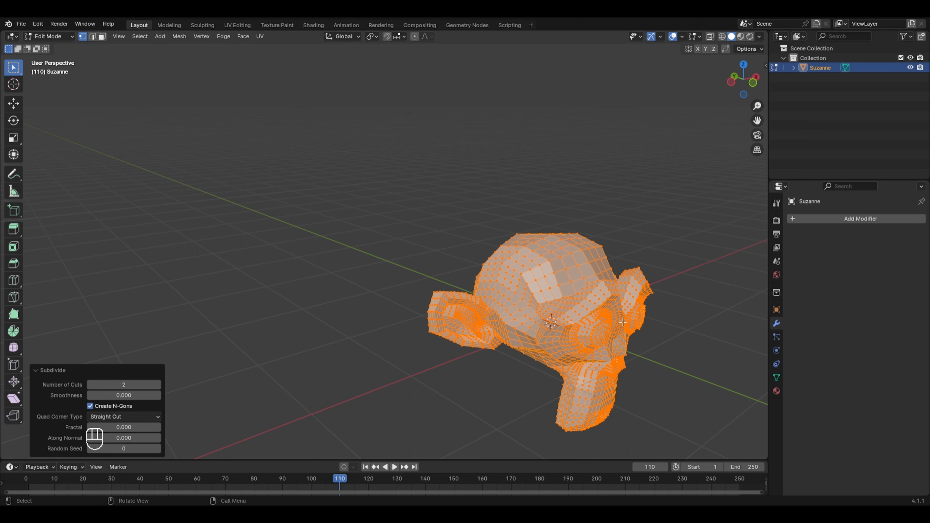
key("ctrl+z")
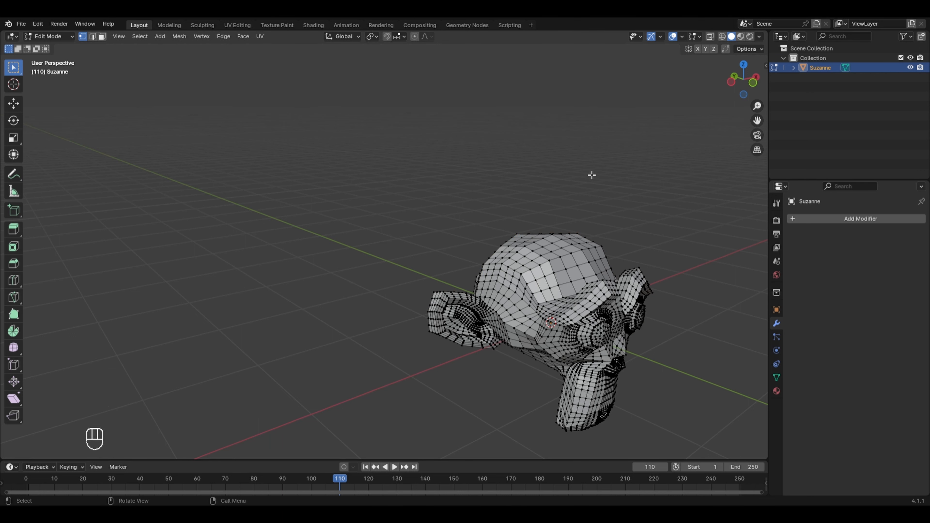
key("Tab")
Add a Decimate modifier to the monkey and set its Collapse ratio to 0.02.
middle_click_drag(644, 217, 650, 395)
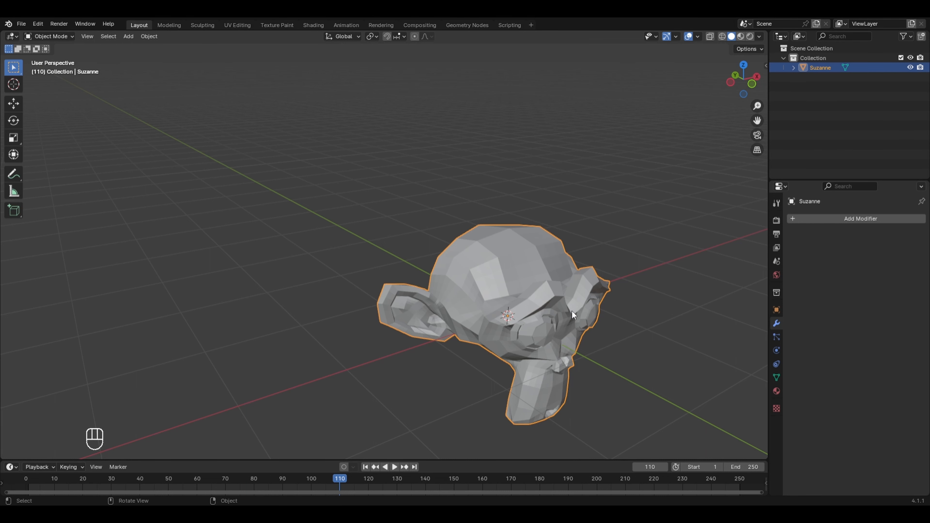
middle_click_drag(573, 318, 556, 340)
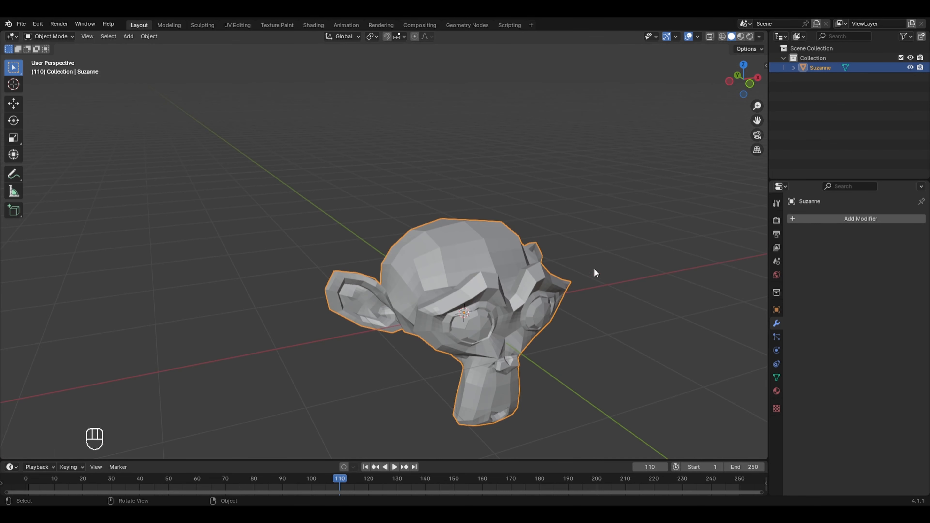
left_click(846, 223)
mouse_move(846, 220)
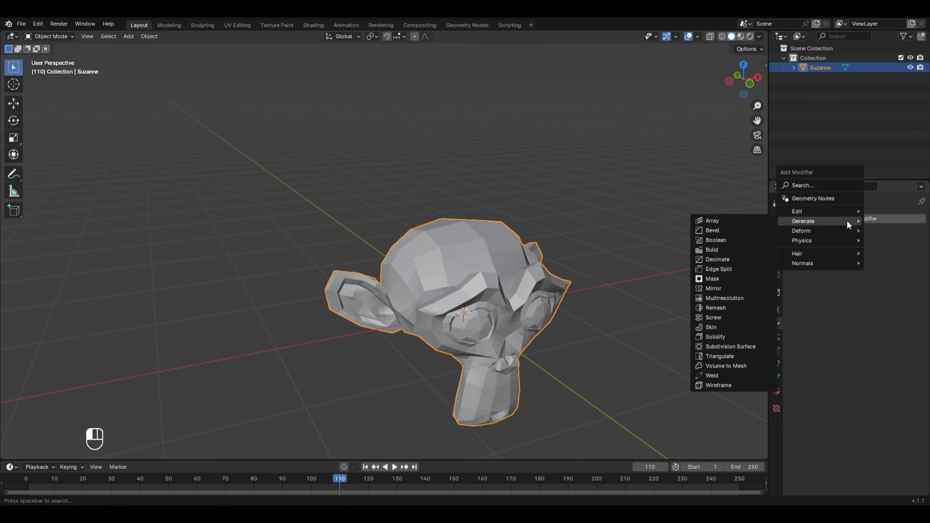
left_click(732, 260)
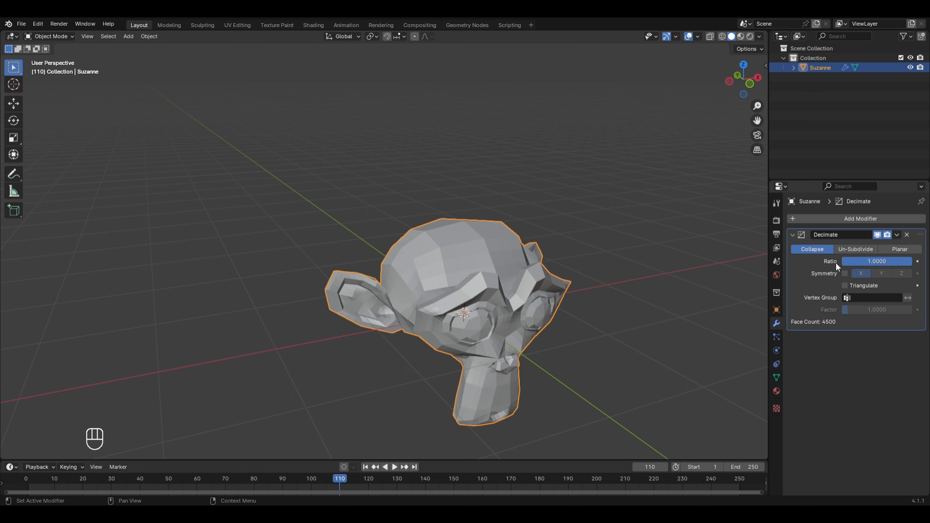
left_click(861, 259)
type("0.02")
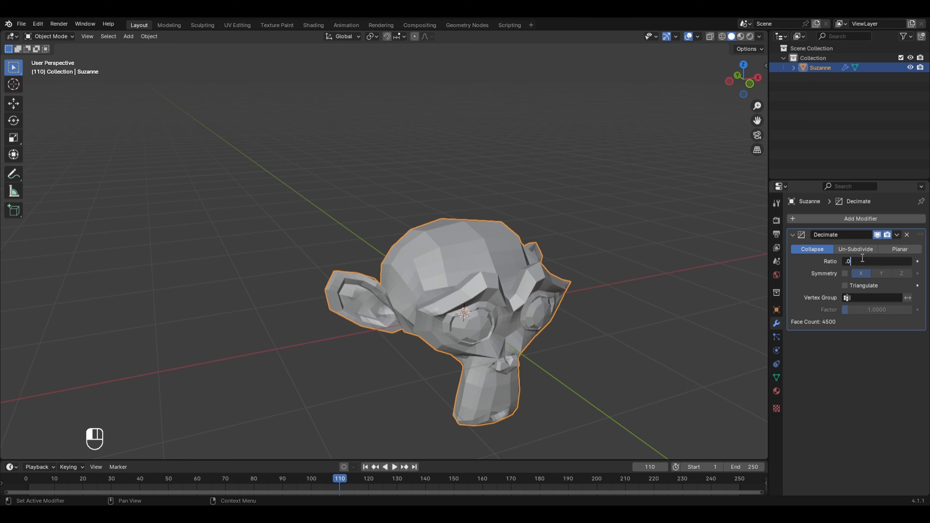
key("Return")
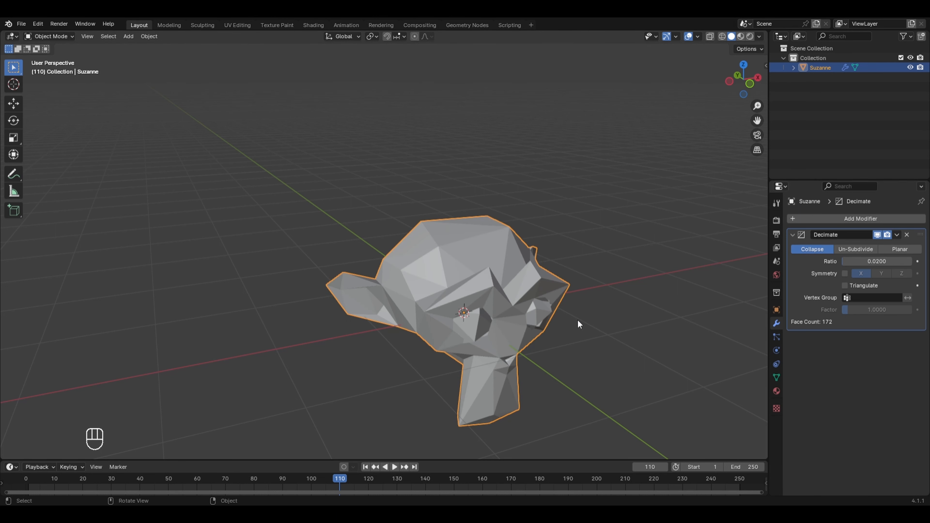
Apply the Decimate modifier and examine the monkey's reduced mesh in Edit Mode before returning to Object Mode.
mouse_move(579, 327)
middle_mouse_down()
mouse_move(573, 297)
mouse_move(586, 312)
mouse_move(574, 315)
middle_mouse_up()
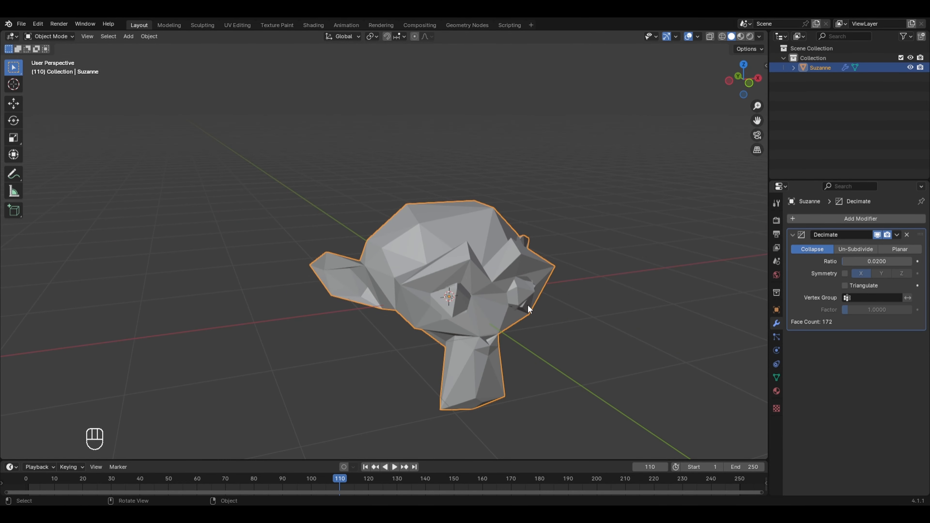
left_click(897, 234)
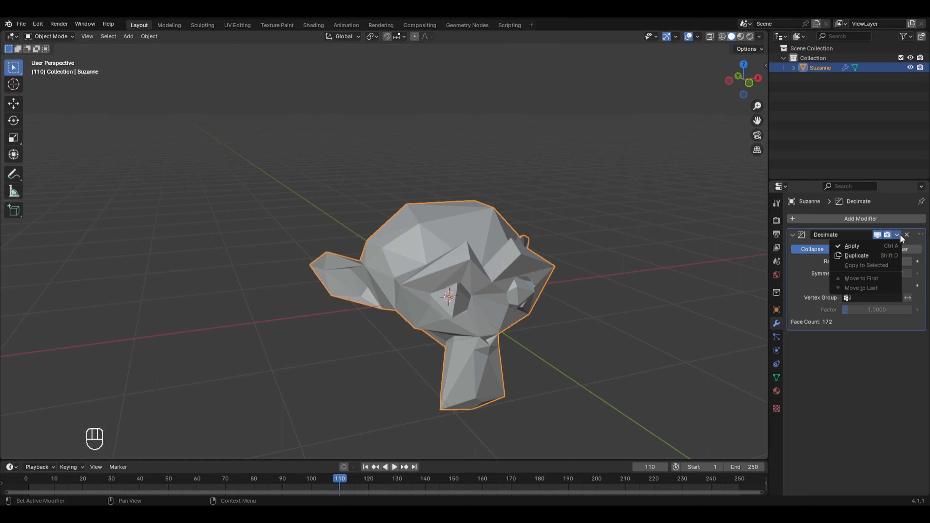
left_click(888, 243)
key("Tab")
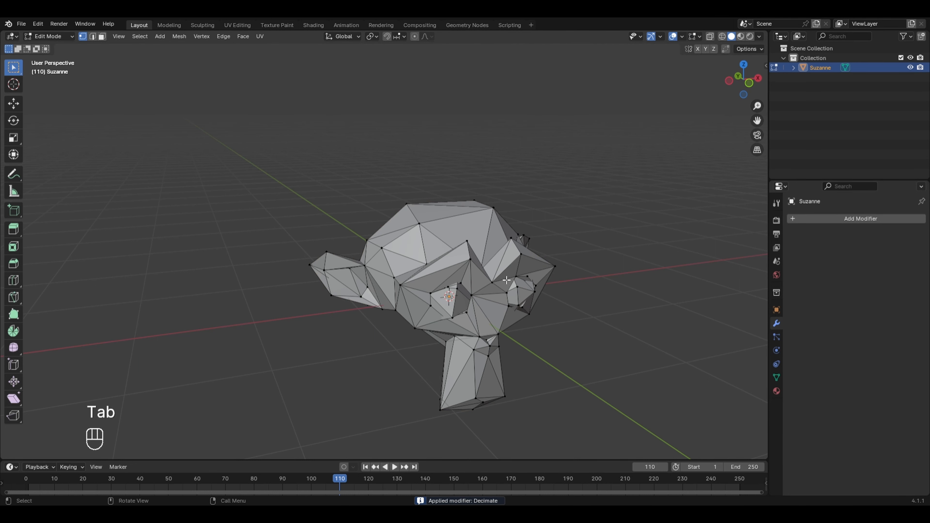
middle_click_drag(507, 280, 537, 274)
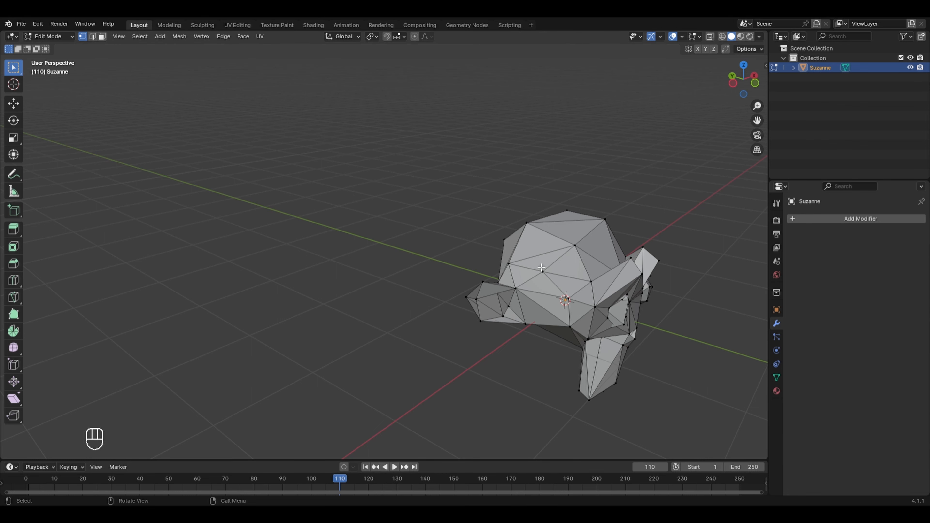
middle_click_drag(583, 251, 543, 293)
middle_click_drag(561, 326, 552, 326)
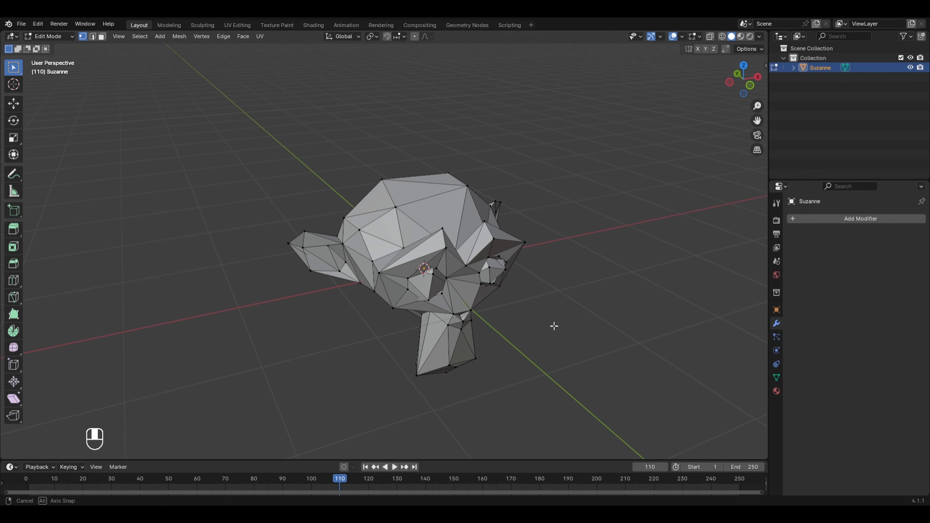
key("Tab")
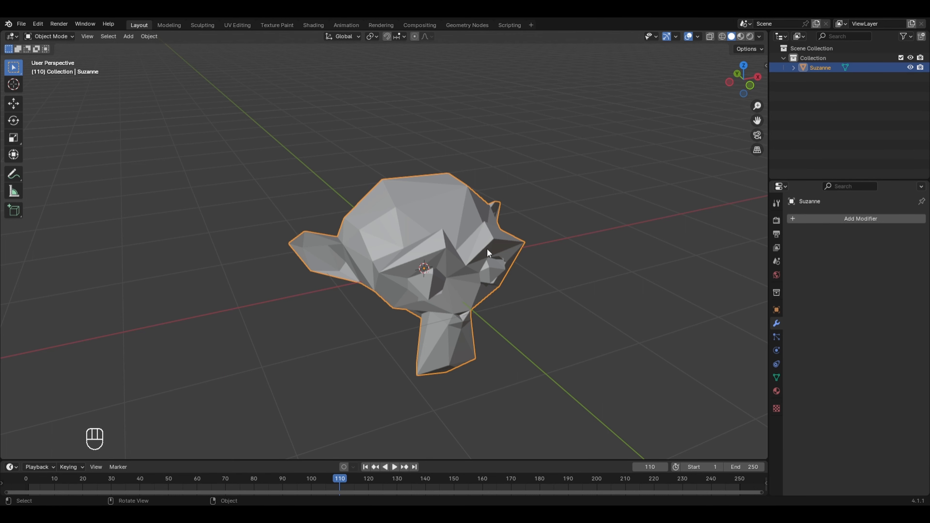
Delete the monkey and add a new mesh cube.
key("x")
left_click(462, 262)
key("shift+a")
mouse_move(459, 260)
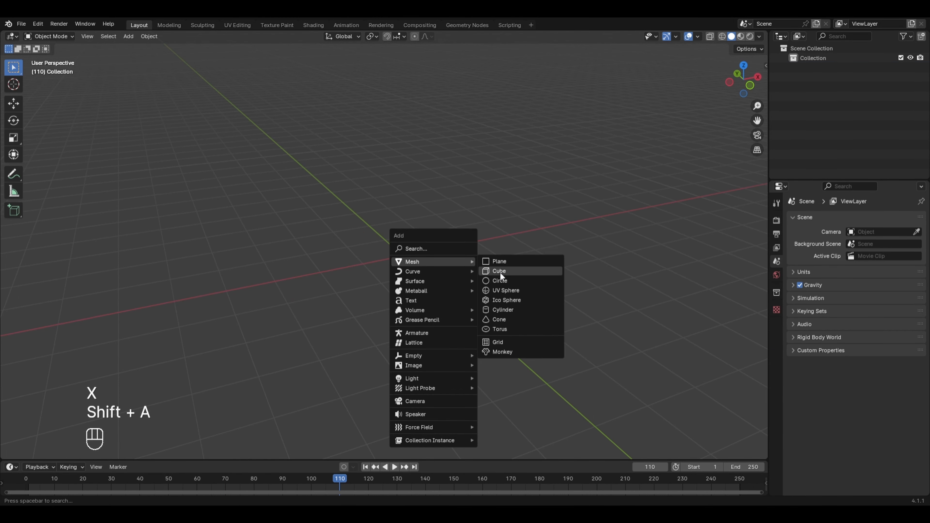
left_click(500, 271)
Add an Edge Split modifier to the cube, apply it, and enter Edit Mode on its mesh.
left_click(842, 219)
mouse_move(845, 214)
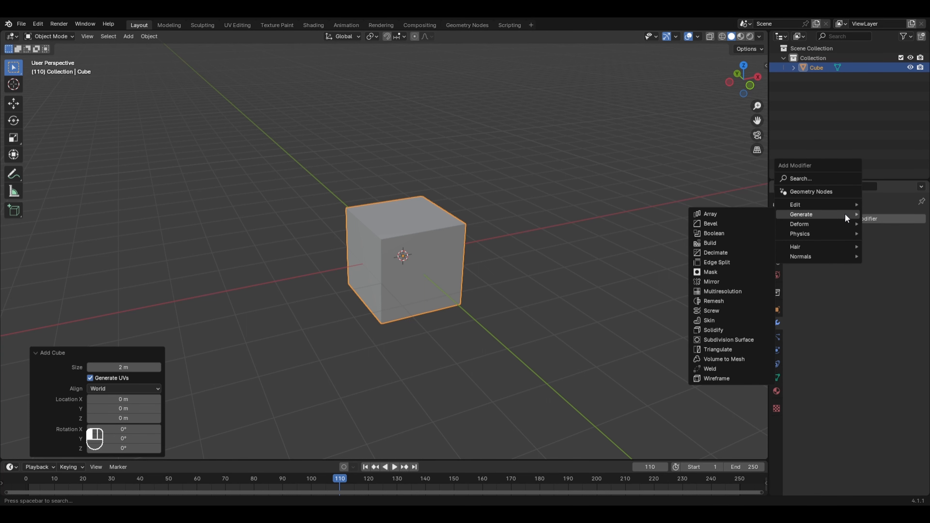
left_click(717, 262)
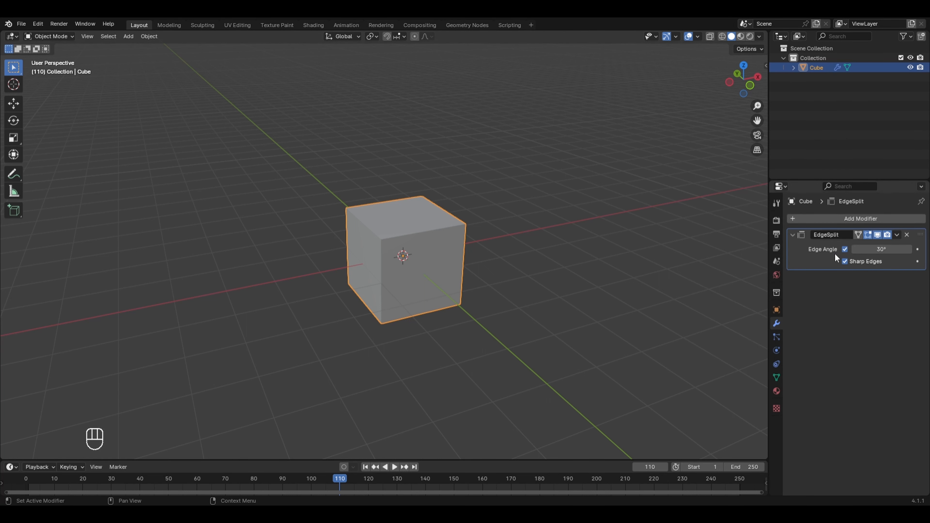
left_click(897, 235)
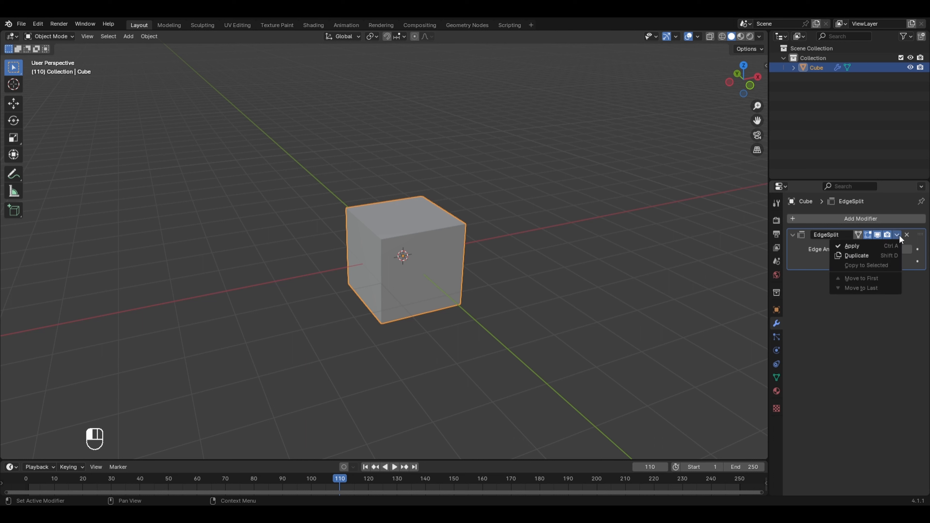
left_click(814, 258)
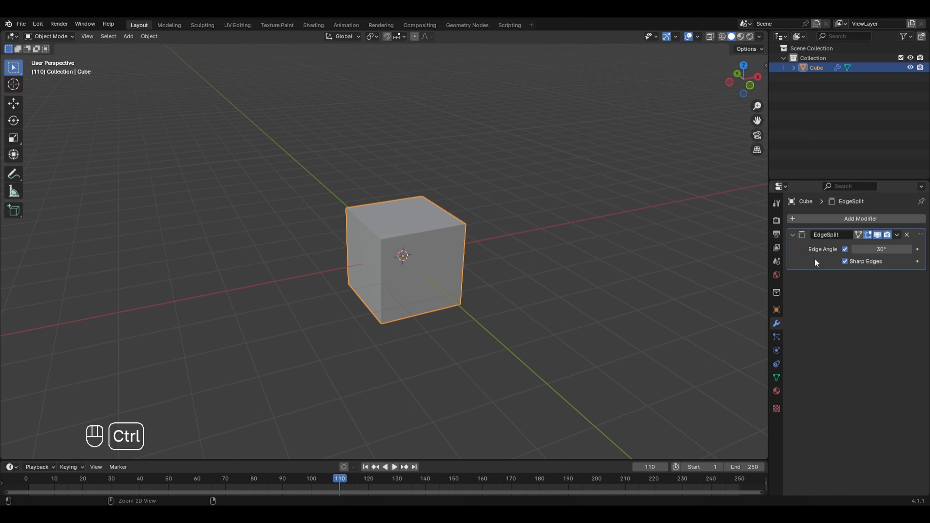
key("ctrl+a")
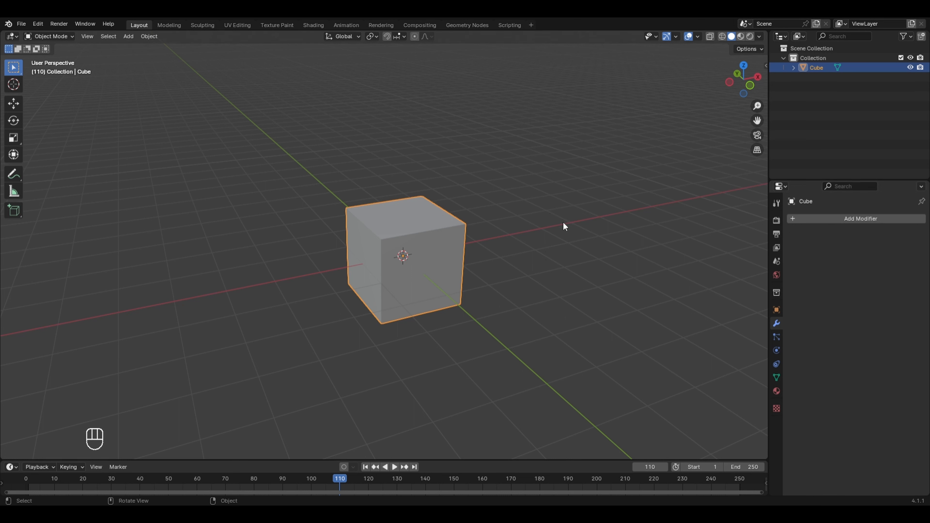
key("Tab")
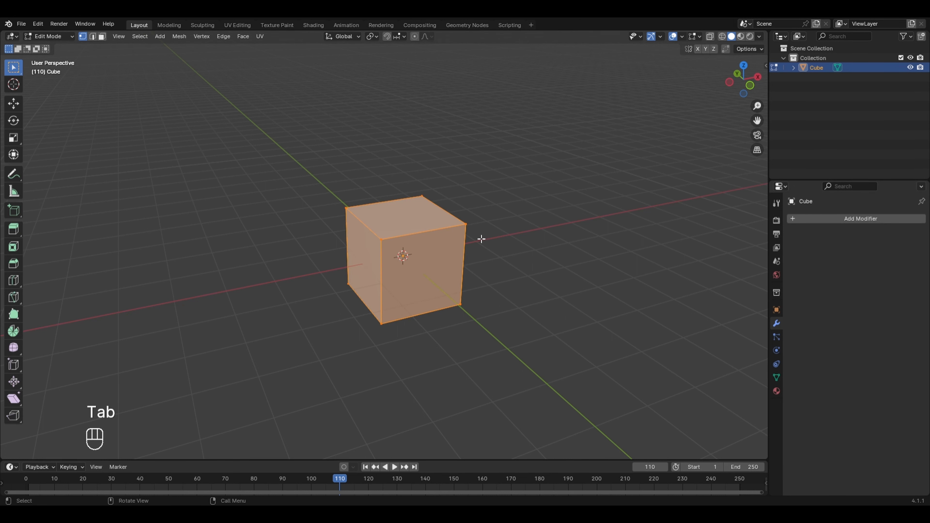
Pull one top corner vertex of the split cube outward and down, away from the adjoining faces.
left_click(522, 180)
left_click(465, 226)
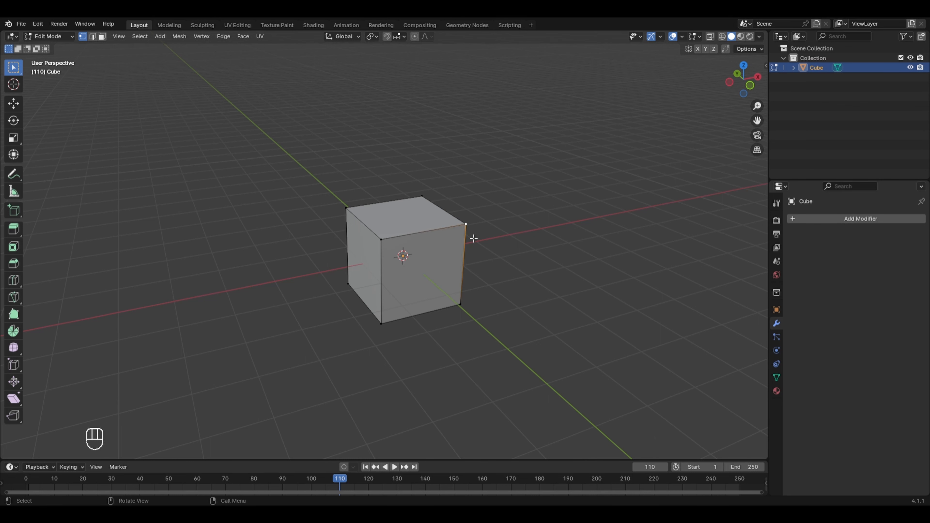
key("g")
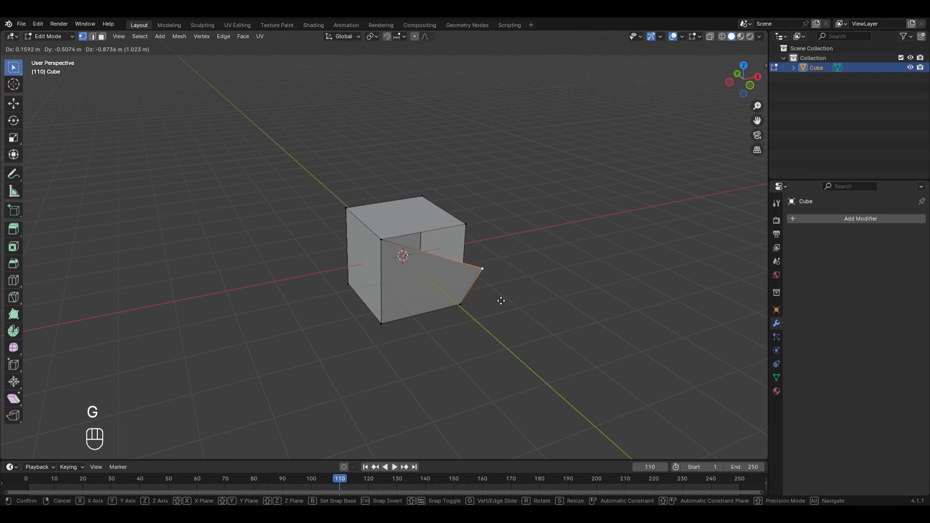
left_click(500, 301)
middle_click_drag(518, 322, 439, 326)
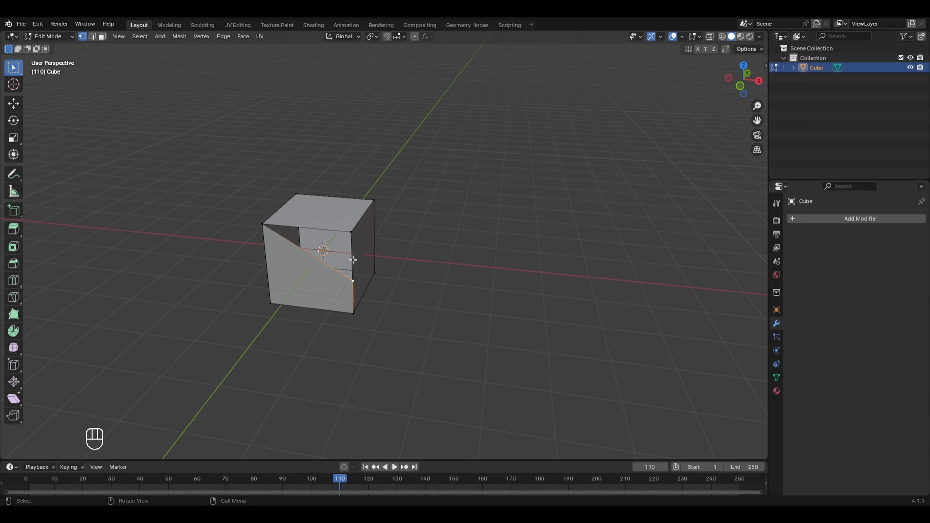
Move the same side face's other top vertex by about -0.46 m in X, -0.53 m in Y and -0.9 m in Z.
left_click(259, 225)
key("g")
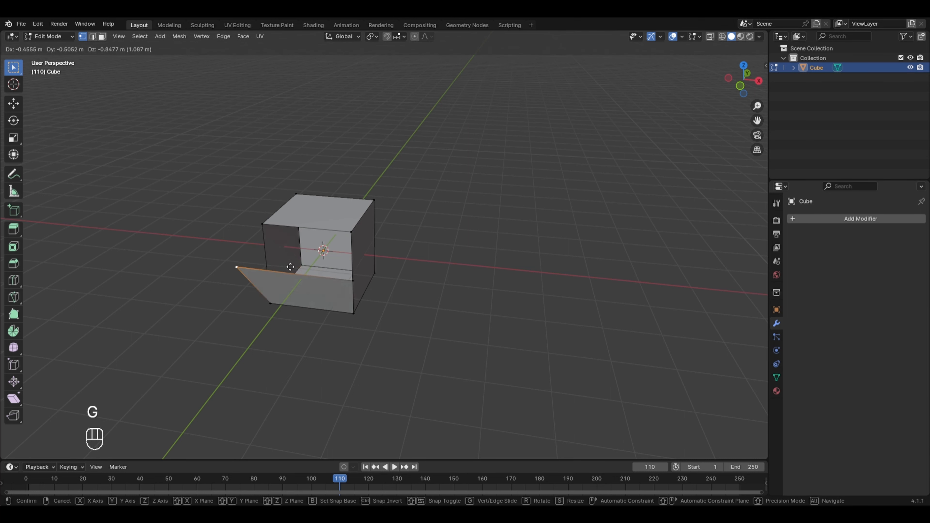
left_click(305, 295)
middle_click_drag(339, 330, 456, 342)
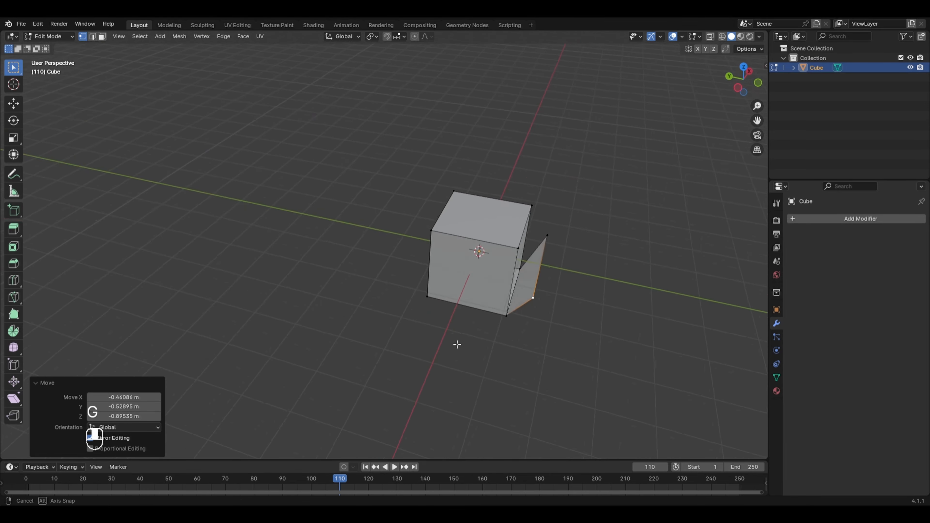
Move the adjacent side face's top vertex by about -0.84 m in X, 0.77 m in Y and -0.67 m in Z.
left_click(517, 263)
key("g")
left_click(467, 299)
middle_click_drag(467, 299, 513, 335)
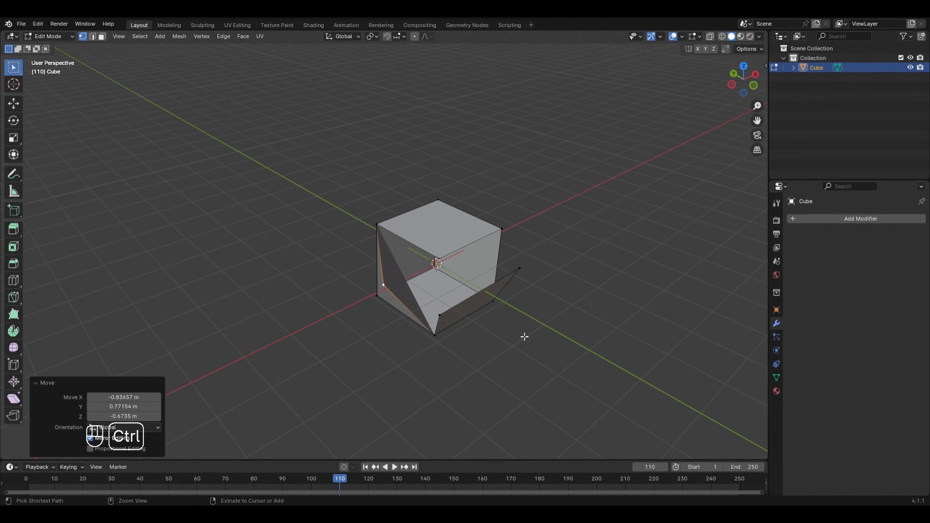
Undo all the vertex moves made on the split cube.
key("ctrl+z")
key("ctrl+z")
key("ctrl+z")
key("ctrl+z")
key("ctrl+z")
key("ctrl+z")
key("ctrl+z")
key("ctrl+z")
key("ctrl+z")
key("ctrl+z")
key("ctrl+z")
key("ctrl+z")
key("ctrl+z")
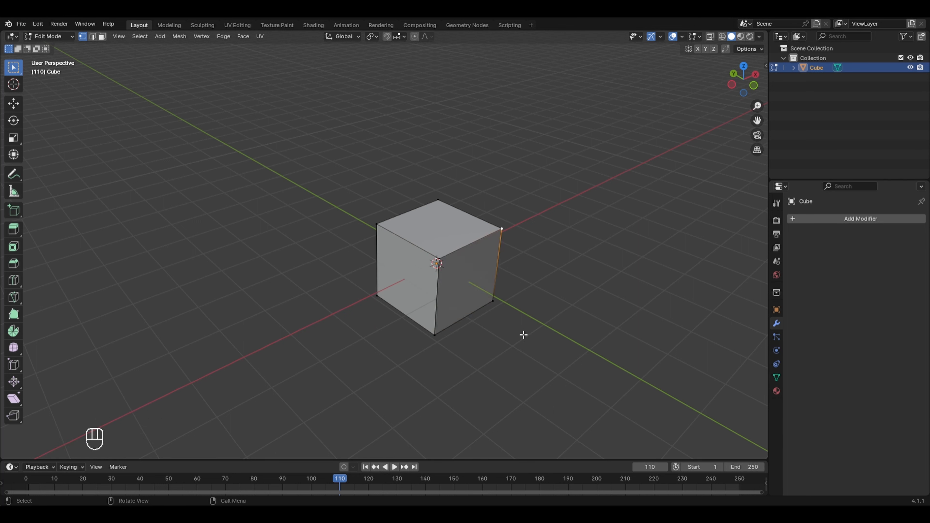
In edge select mode, lift the top face's near edge open like a lid, moving it about 2.2 m in Y and 2.3 m in Z.
key("2")
left_click(460, 248)
key("g")
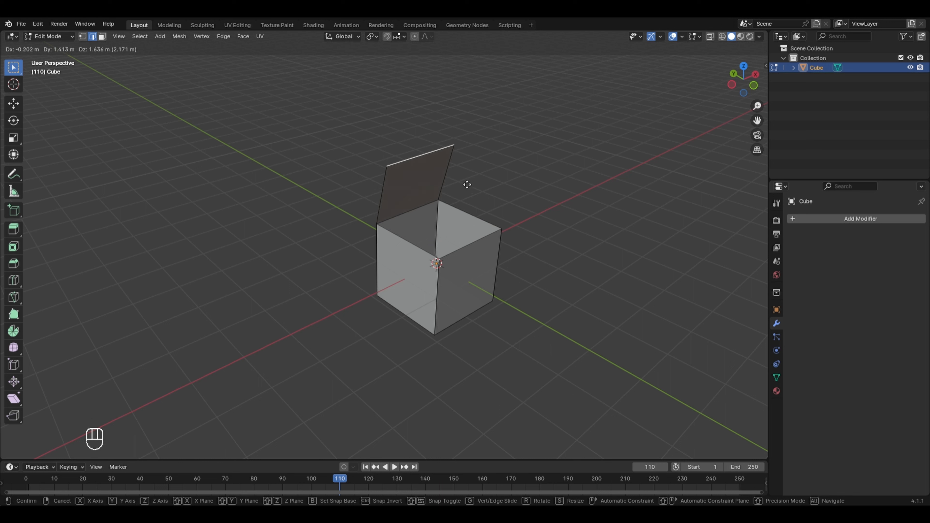
left_click(434, 148)
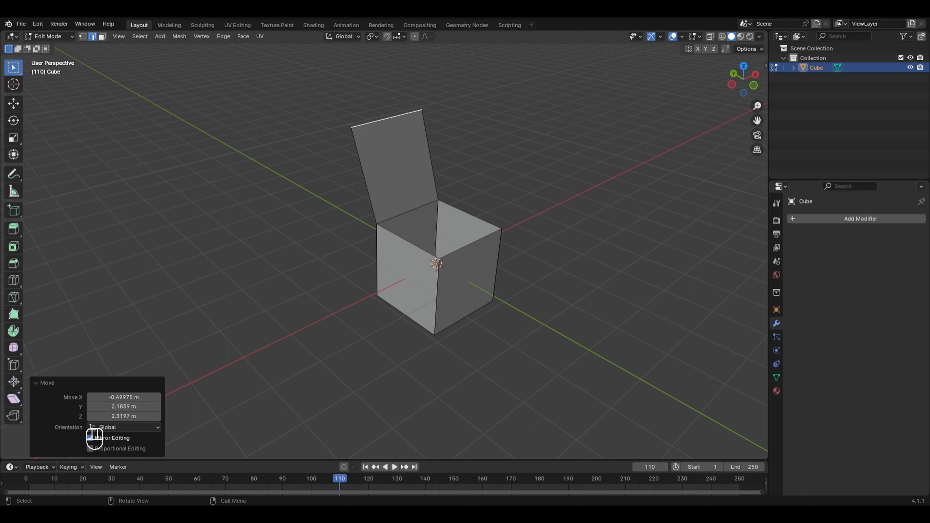
In face select mode, move one side face about 1.2 m in X, -1.65 m in Y and -0.8 m in Z, and return to Object Mode.
key("3")
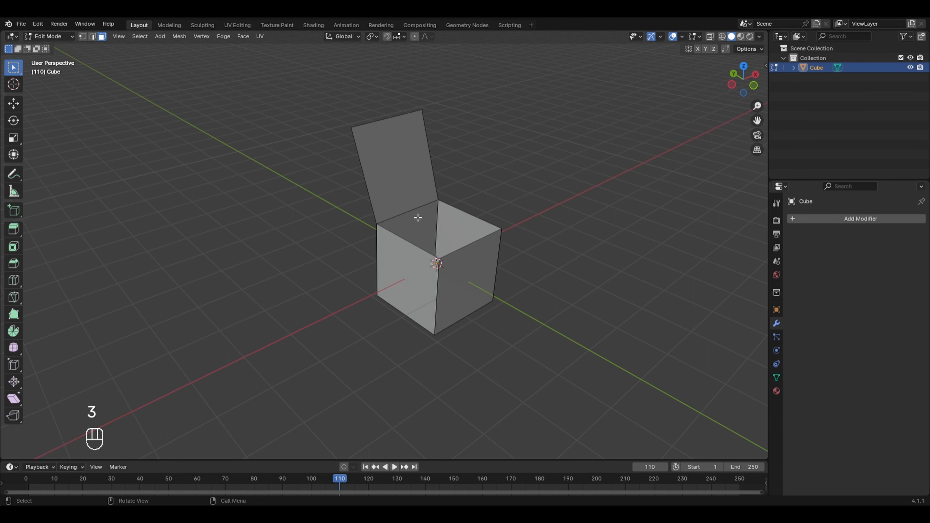
left_click(473, 276)
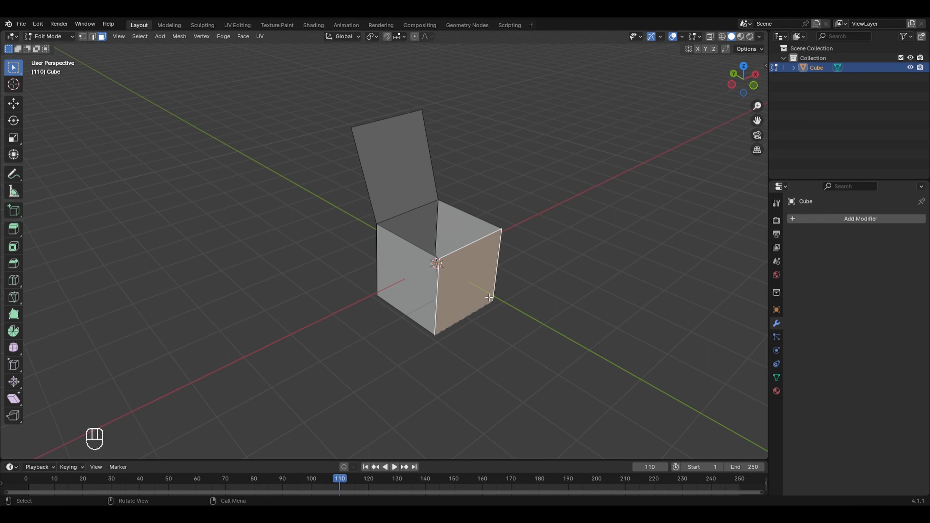
key("g")
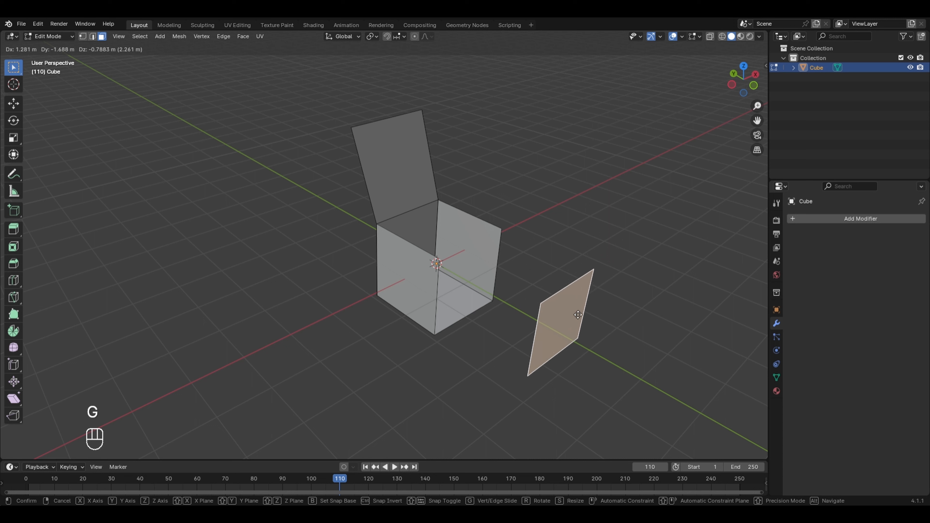
left_click(576, 316)
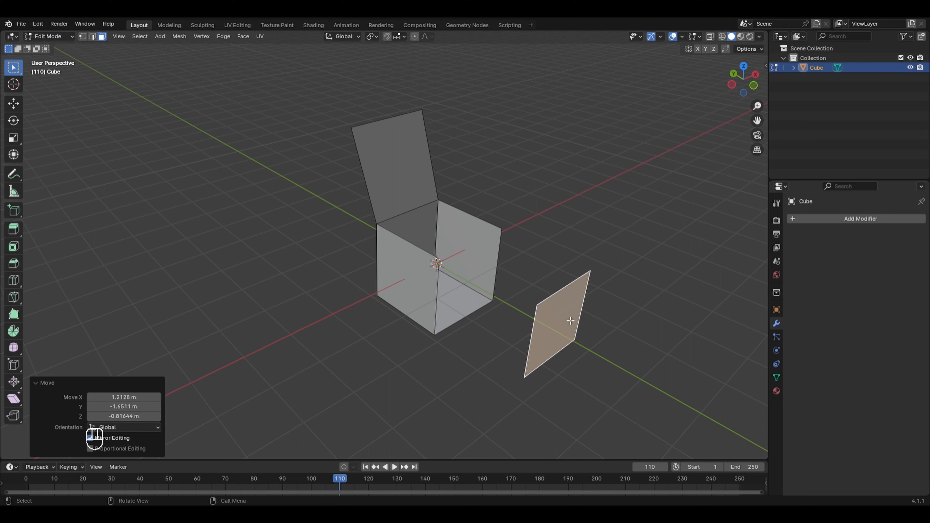
key("Tab")
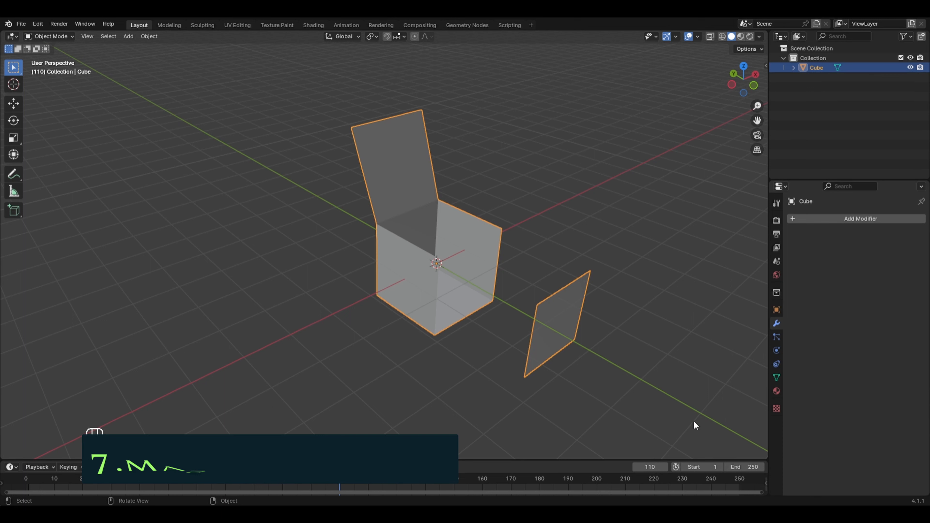
Delete the split cube and add a UV sphere in its place.
key("x")
left_click(511, 260)
key("shift+a")
mouse_move(505, 272)
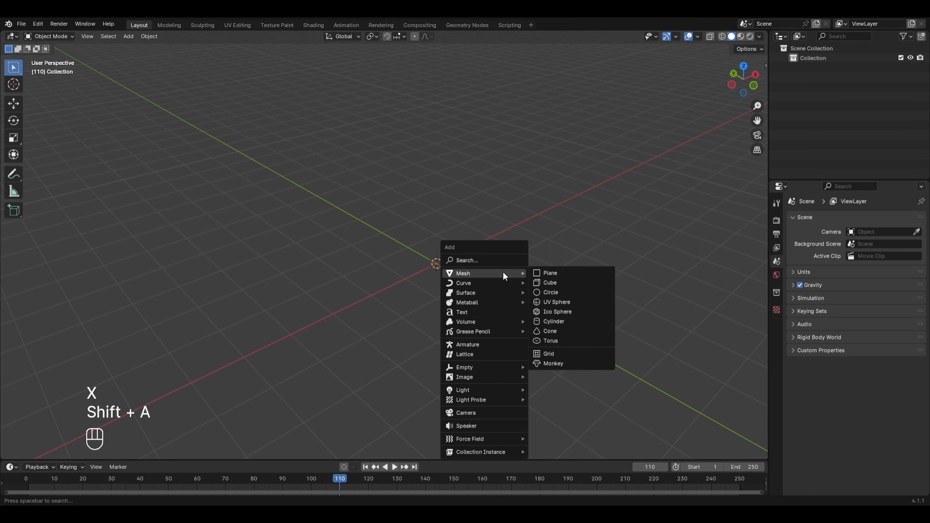
left_click(547, 302)
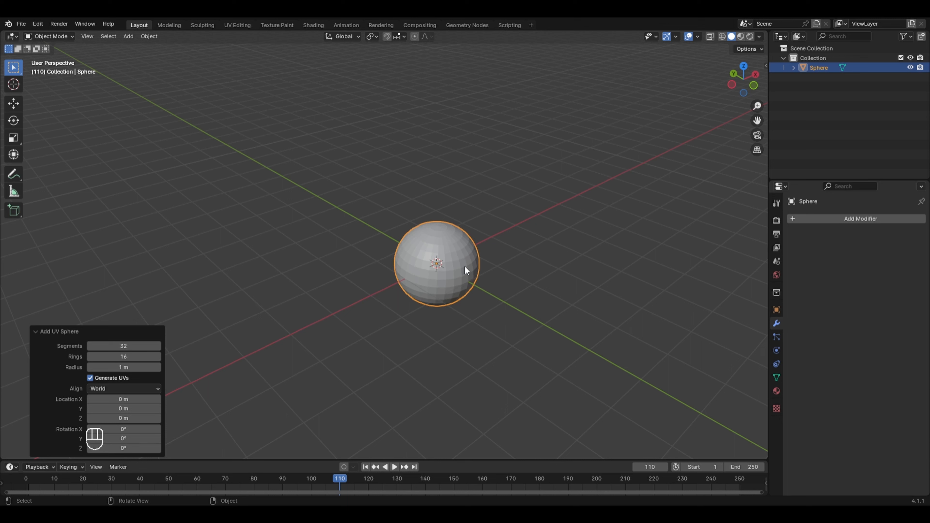
left_click(446, 282)
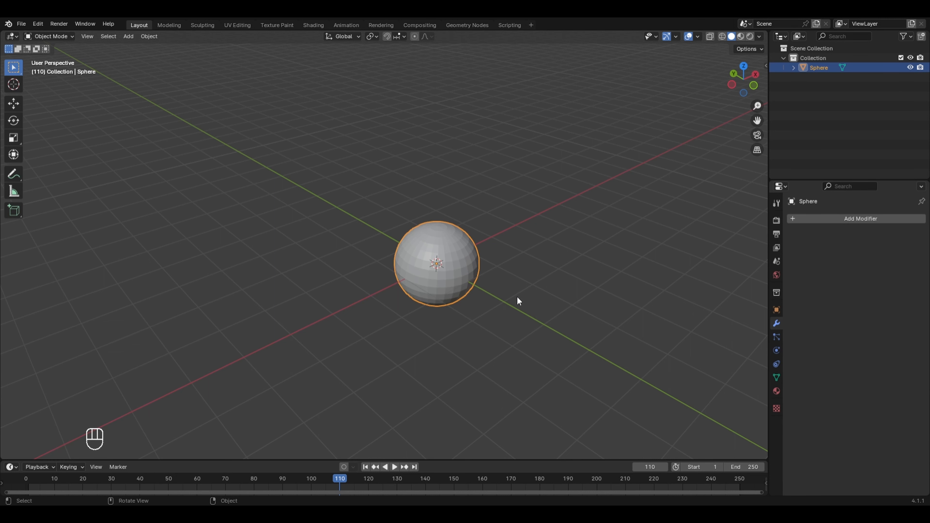
In Edit Mode, assign a rectangular patch of the sphere's front vertices to a new vertex group, and check it by reselecting the group.
key("Tab")
key("1")
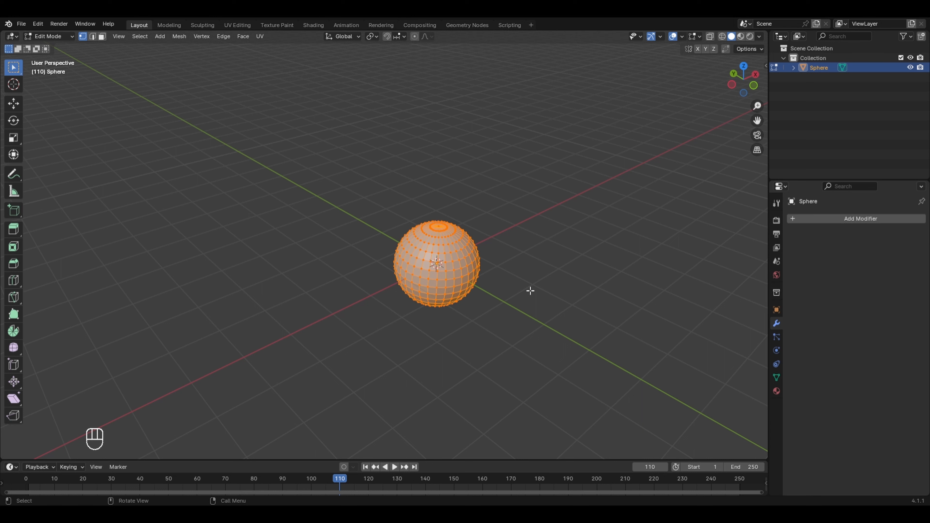
left_click_drag(409, 242, 465, 277)
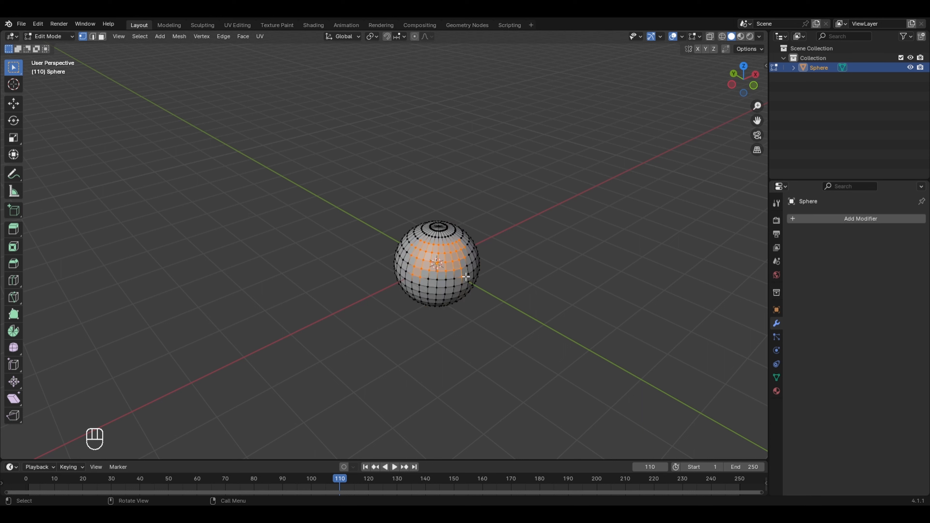
left_click(776, 378)
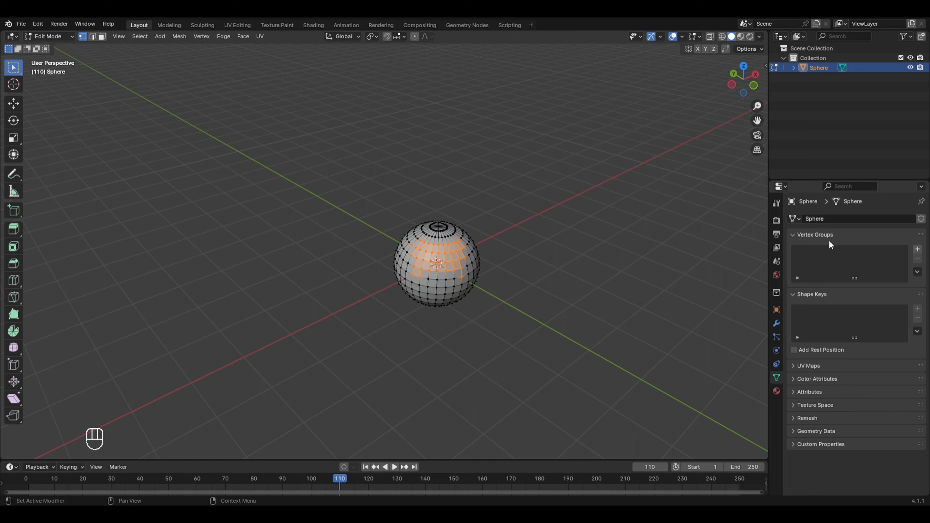
left_click(917, 249)
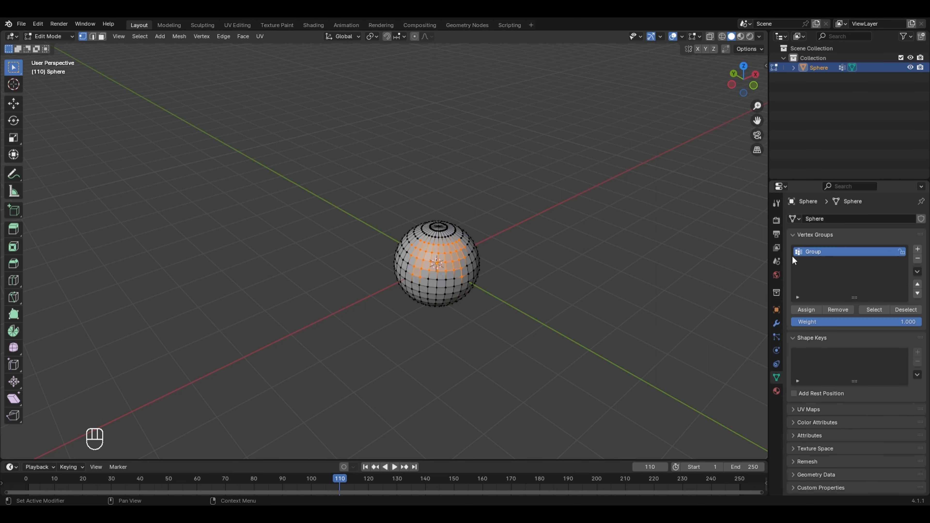
left_click(806, 310)
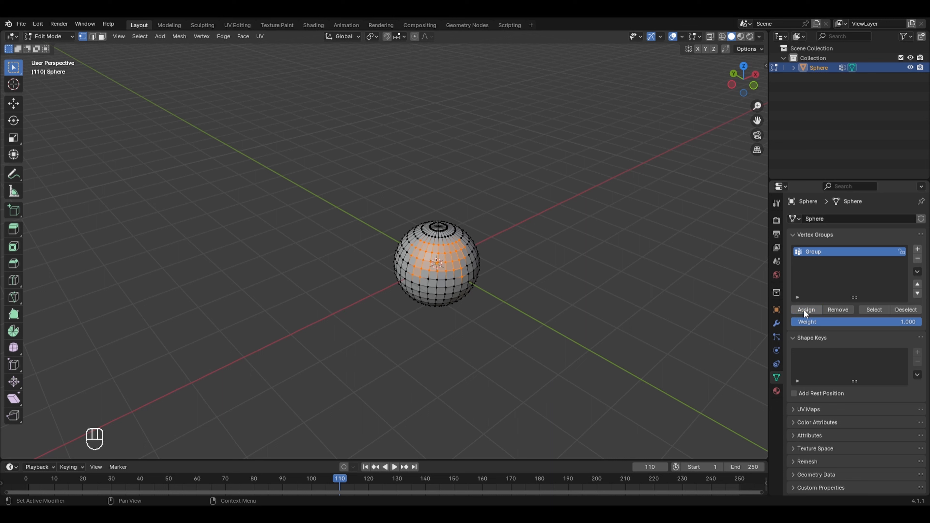
left_click(504, 147)
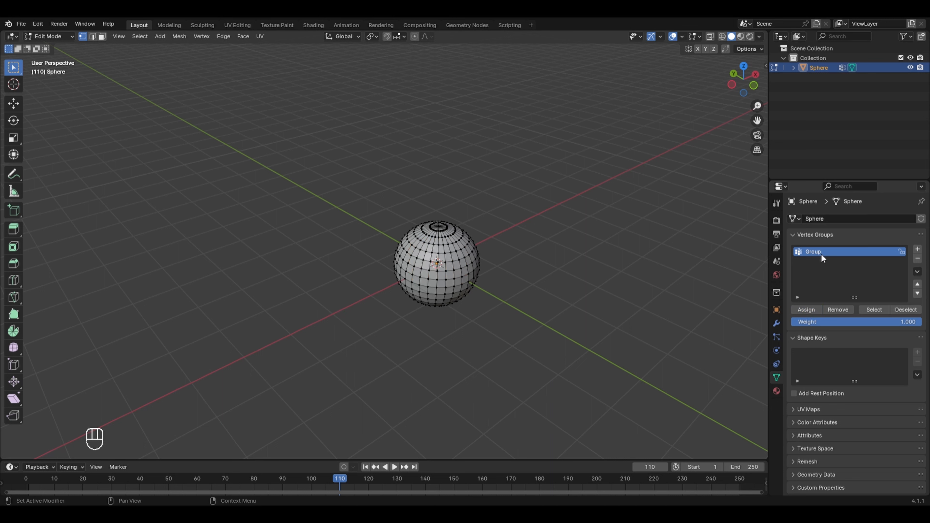
left_click(874, 310)
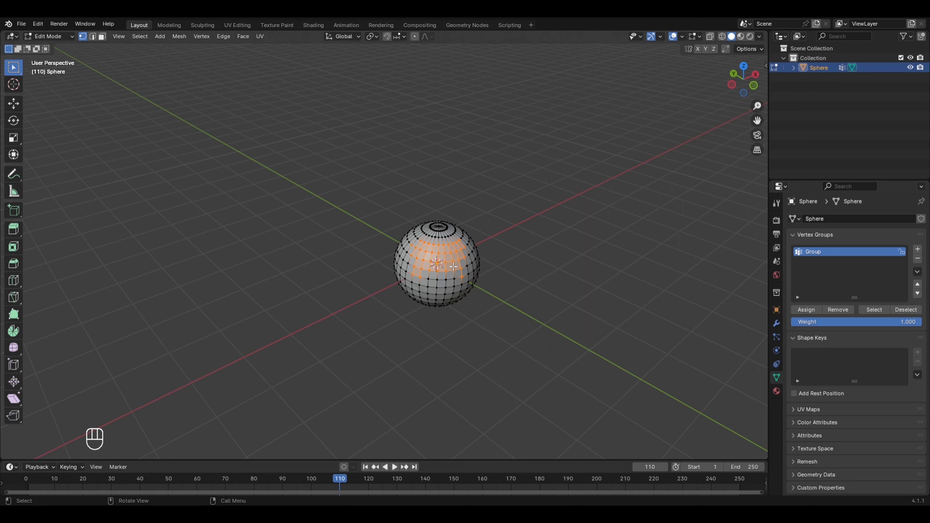
Add a Mask modifier to the sphere and set its vertex group to Group.
left_click(776, 323)
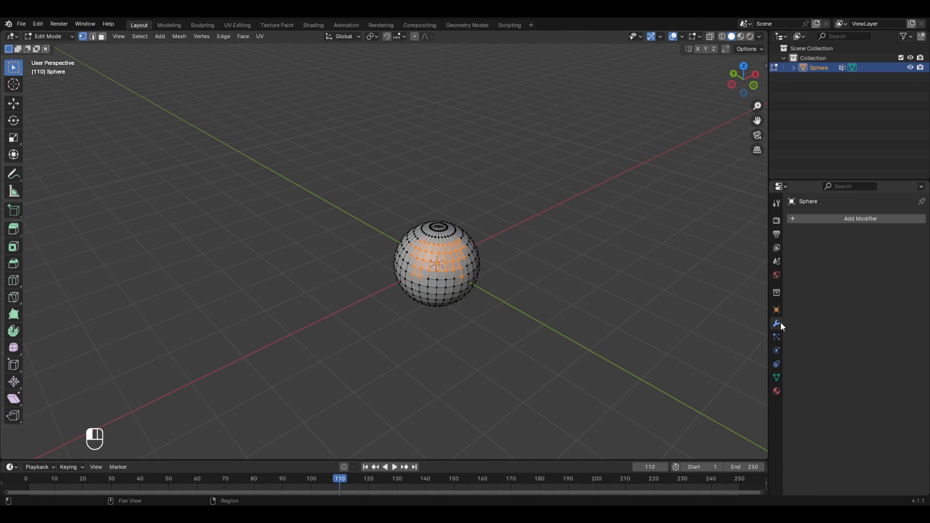
left_click(854, 216)
mouse_move(853, 215)
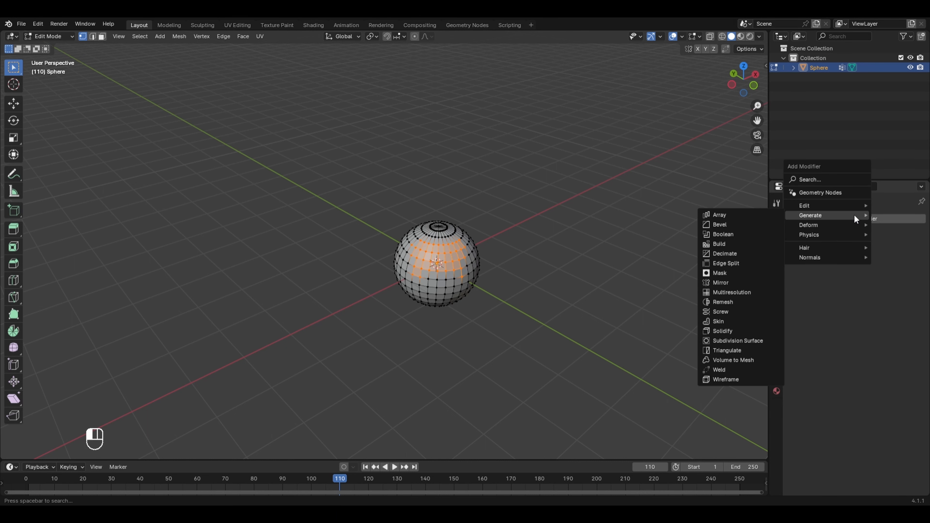
left_click(720, 274)
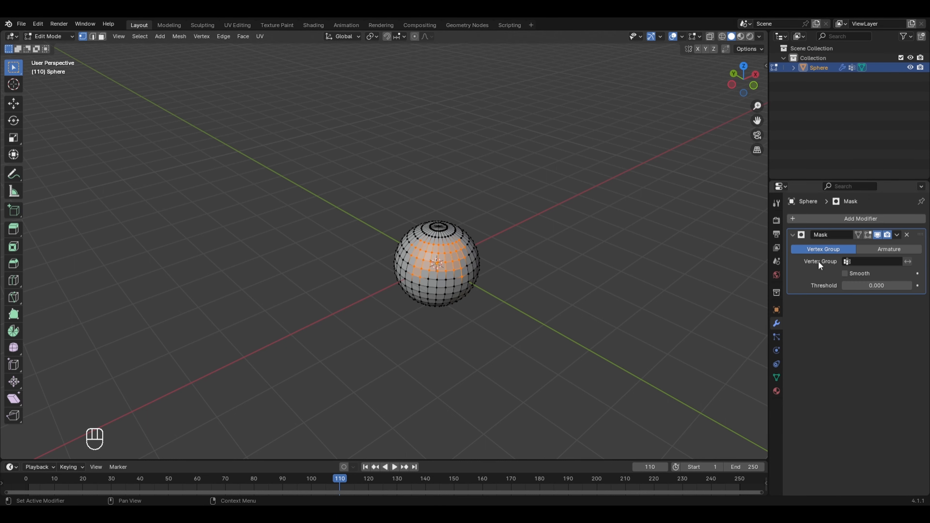
left_click(858, 260)
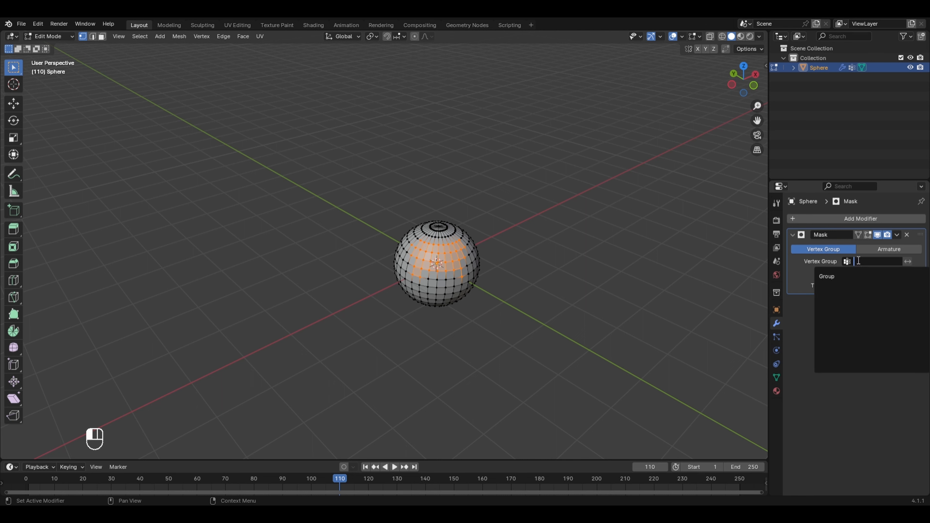
left_click(832, 277)
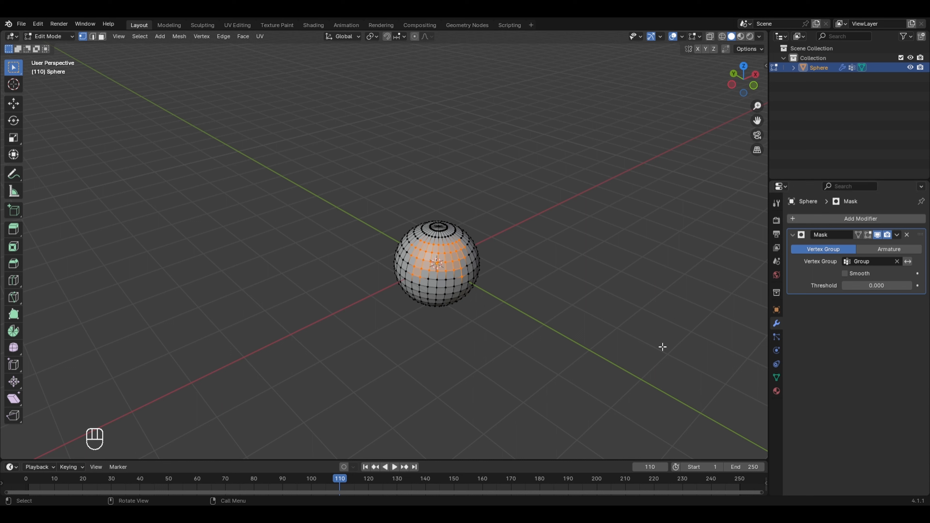
Return the sphere to Object Mode and invert the vertex group influence in its Mask modifier.
key("Tab")
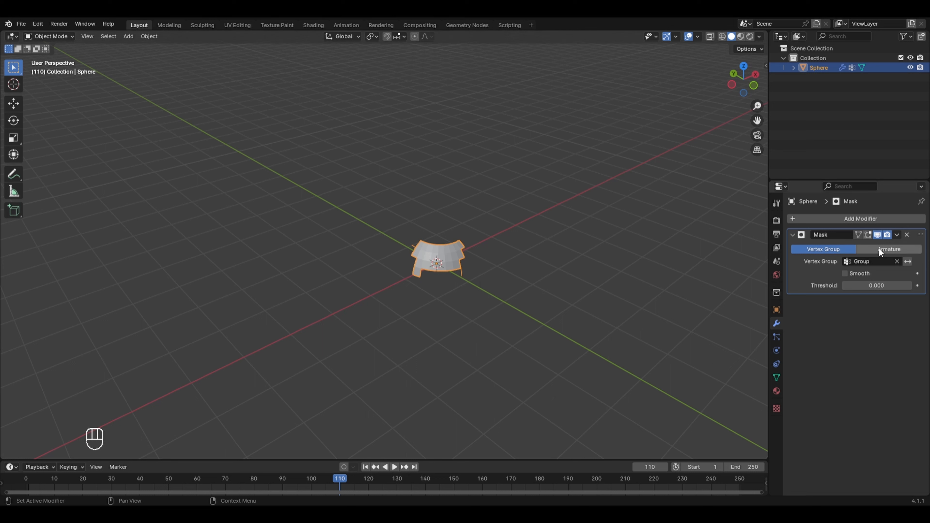
left_click(907, 261)
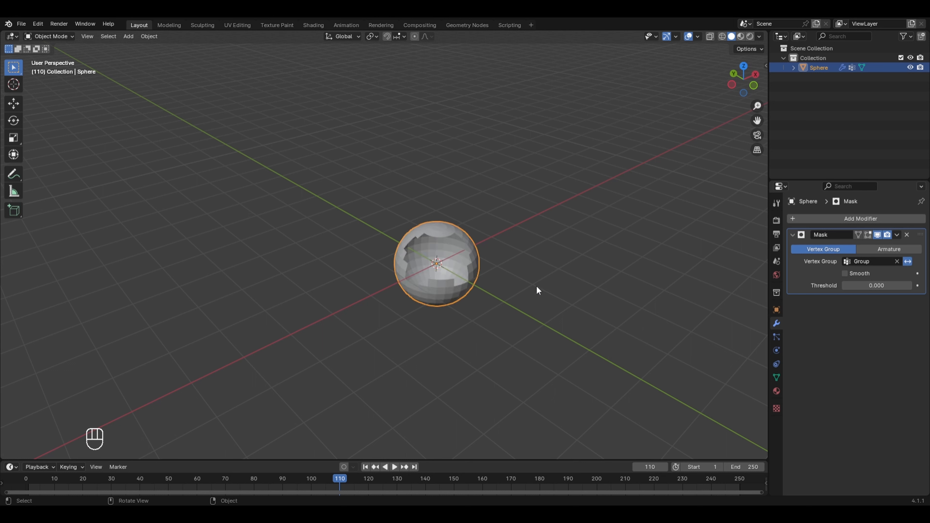
middle_click_drag(500, 299, 412, 293)
middle_click_drag(488, 311, 562, 312)
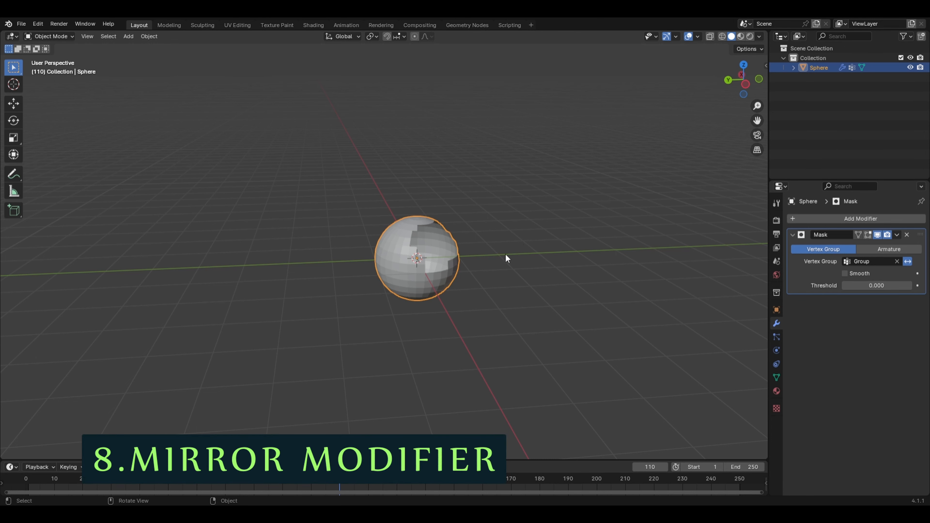
Delete the masked sphere and add a new UV sphere at the origin.
key("x")
left_click(468, 244)
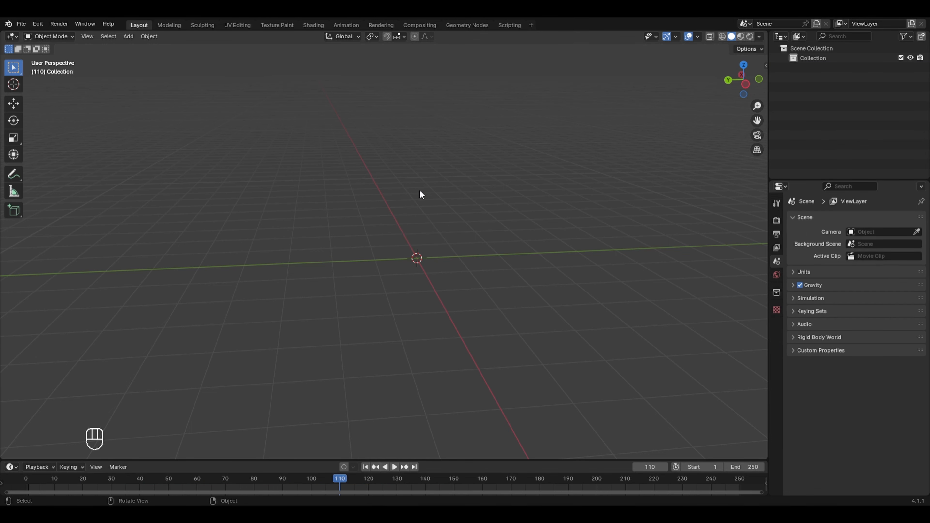
key("shift+a")
mouse_move(417, 203)
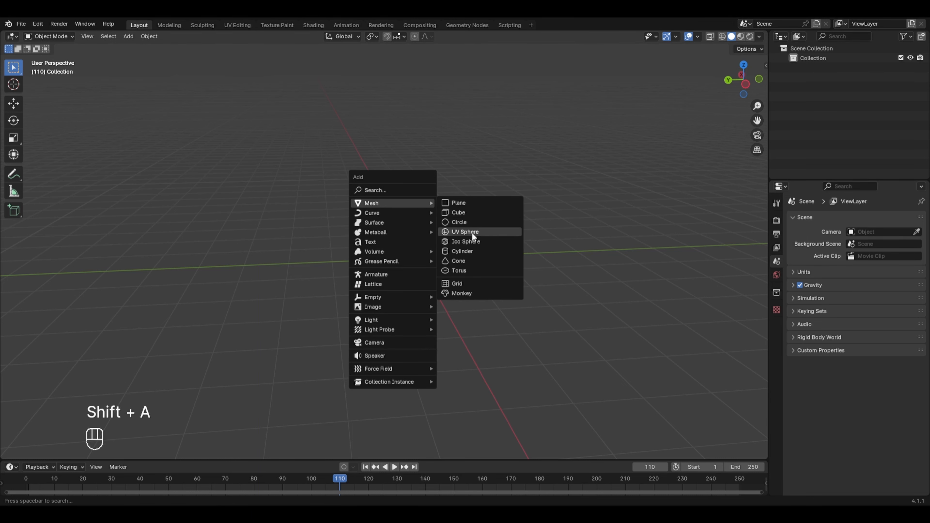
left_click(471, 234)
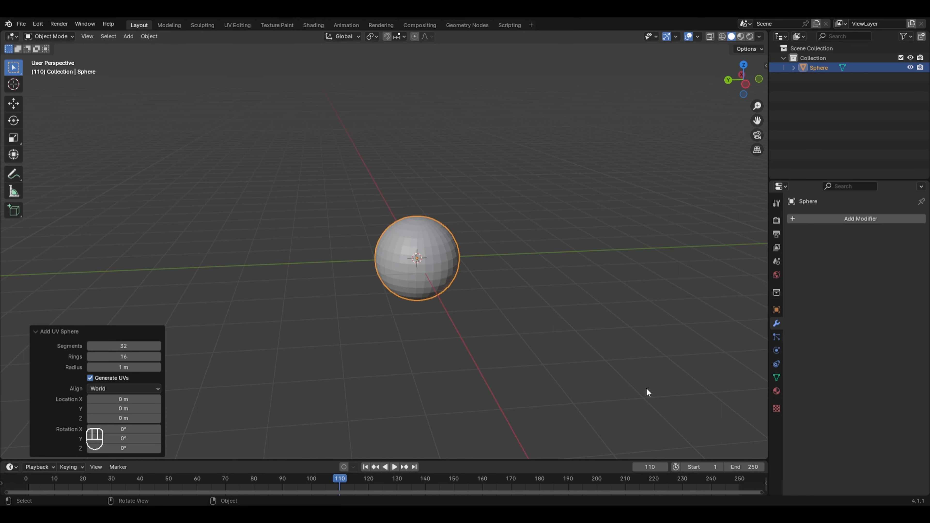
In Edit Mode, delete the vertices of the sphere's +X half using top view and X-ray, and return to Object Mode with X-ray off.
key("Tab")
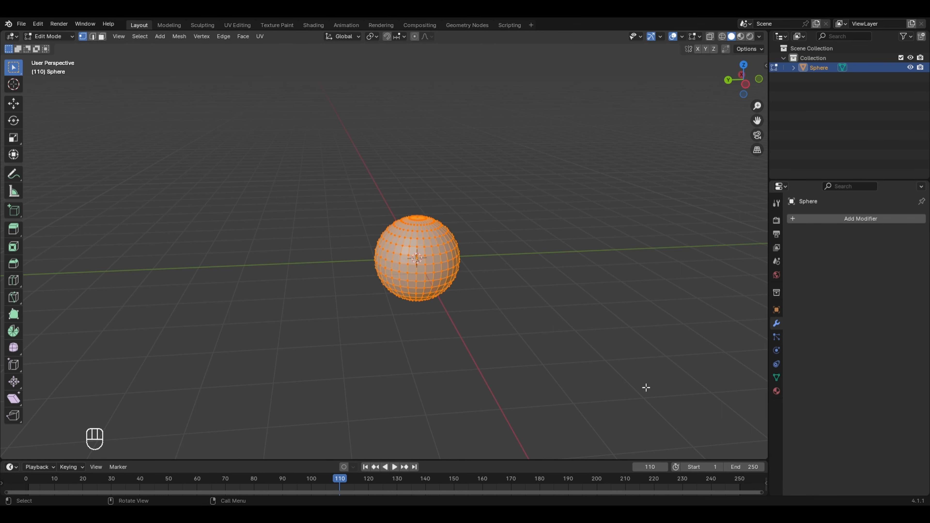
key("KP_7")
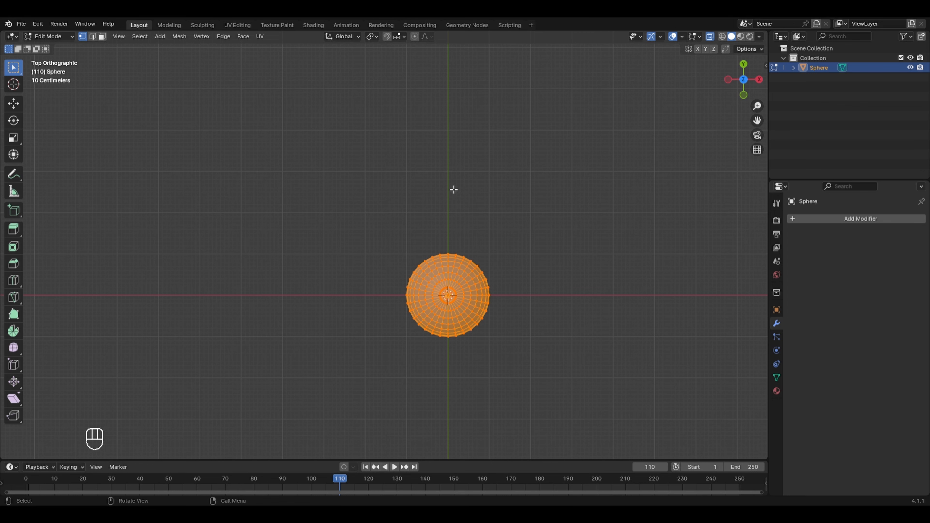
scroll(463, 182, "up", 1)
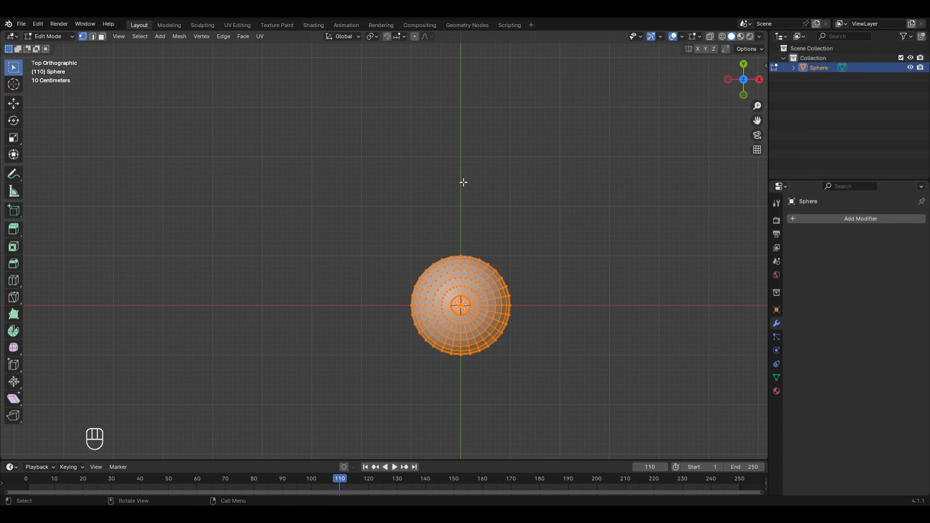
key("alt+z")
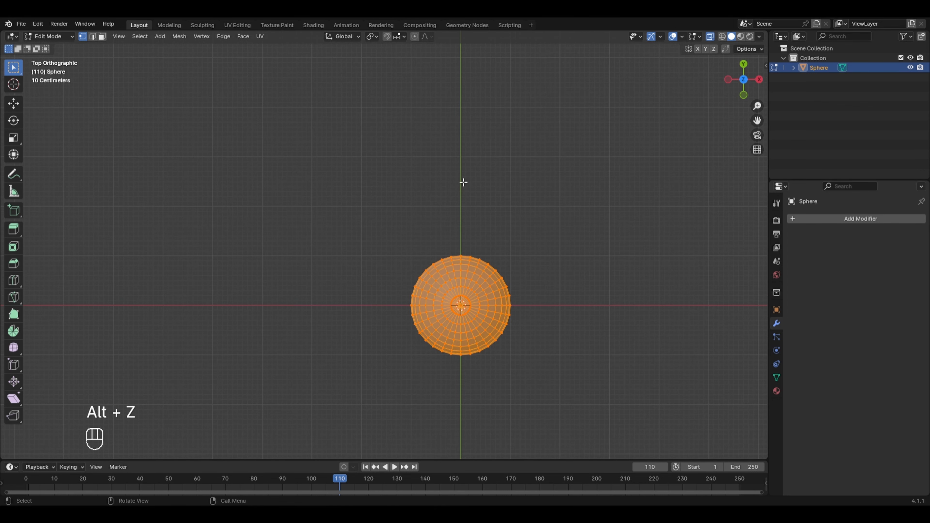
scroll(450, 189, "down", 1)
left_click_drag(450, 189, 604, 409)
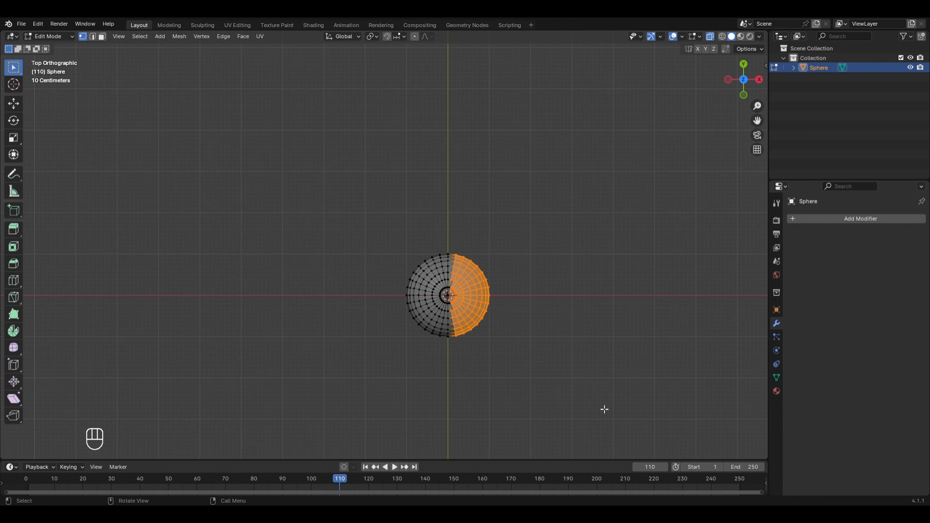
key("x")
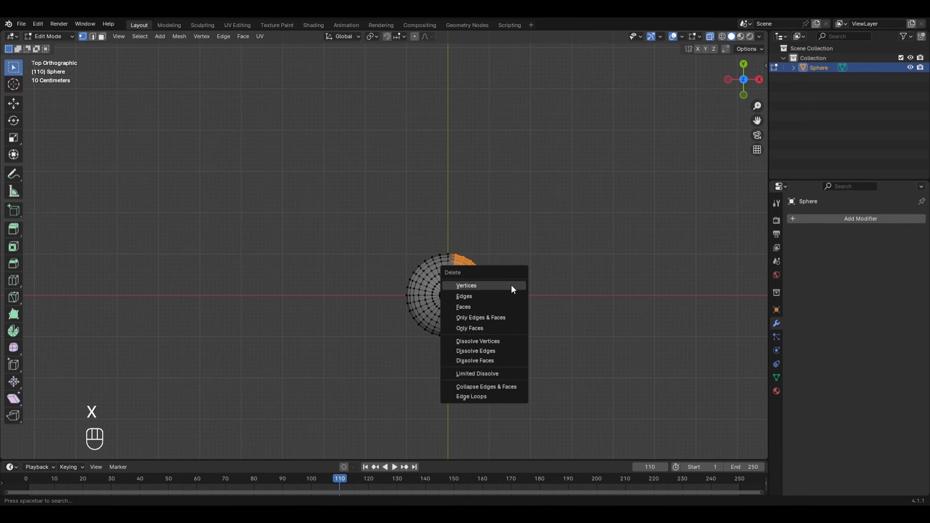
left_click(511, 285)
middle_click_drag(513, 286, 446, 367)
key("Tab")
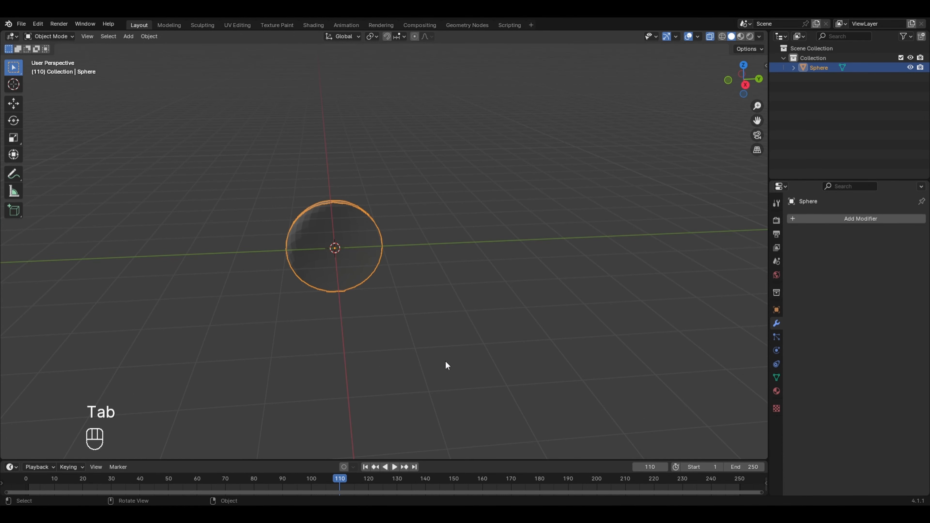
key("alt+z")
mouse_move(445, 361)
middle_mouse_down()
mouse_move(566, 362)
mouse_move(450, 300)
middle_mouse_up()
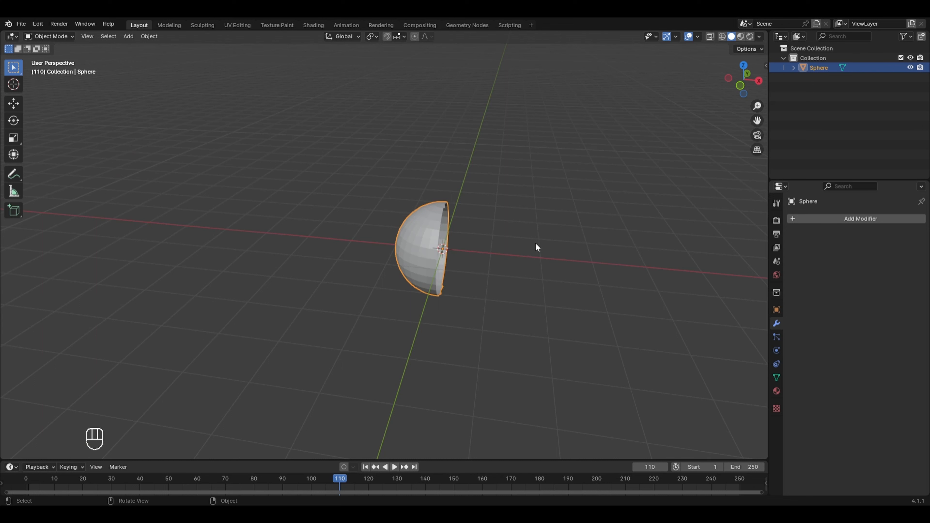
Add a Mirror modifier to the half sphere on the X axis.
left_click(819, 217)
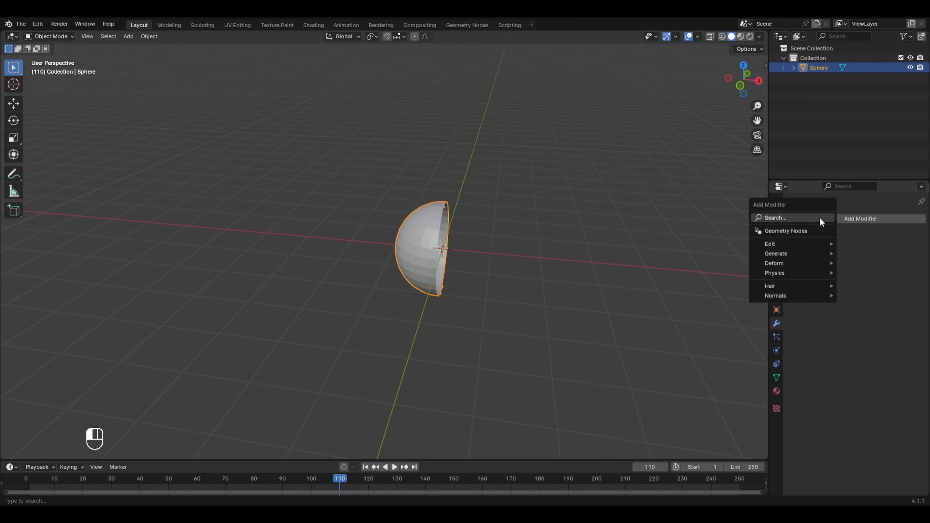
mouse_move(792, 253)
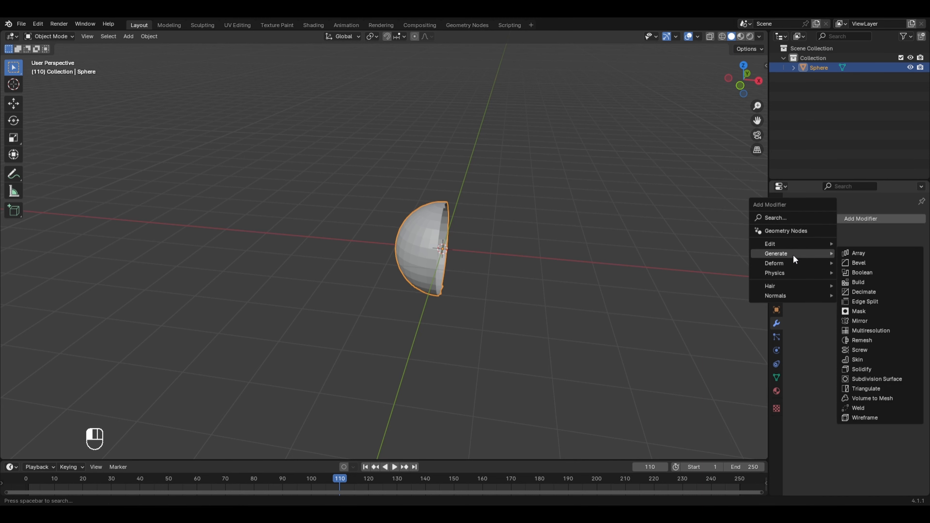
left_click(857, 323)
middle_click_drag(504, 285, 521, 327)
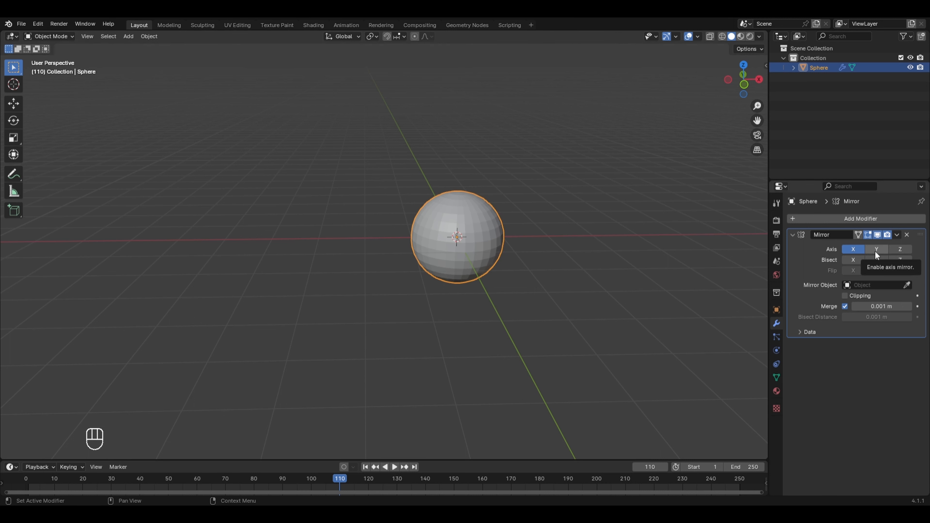
In Edit Mode, move a patch of upper outer vertices about -0.96 m in X, 0.34 m in Y and 0.89 m in Z, then return to Object Mode.
key("Tab")
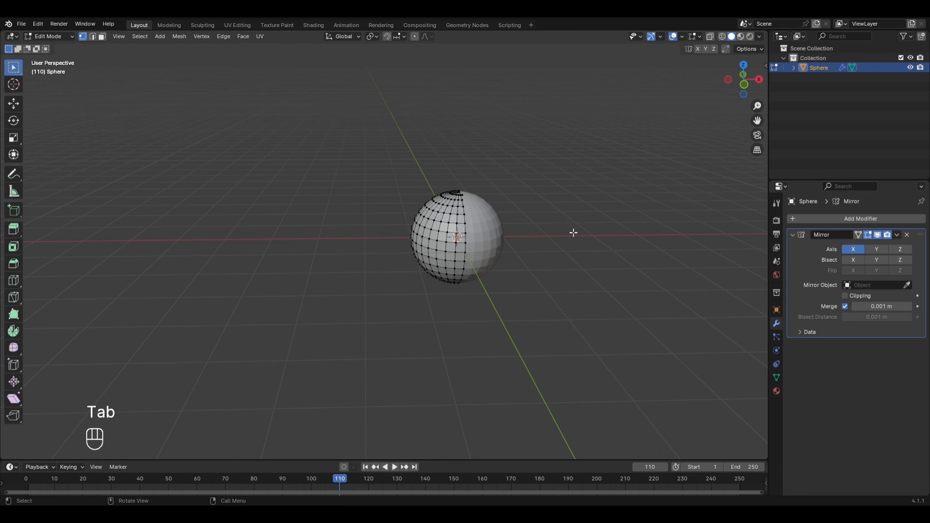
left_click_drag(410, 194, 436, 236)
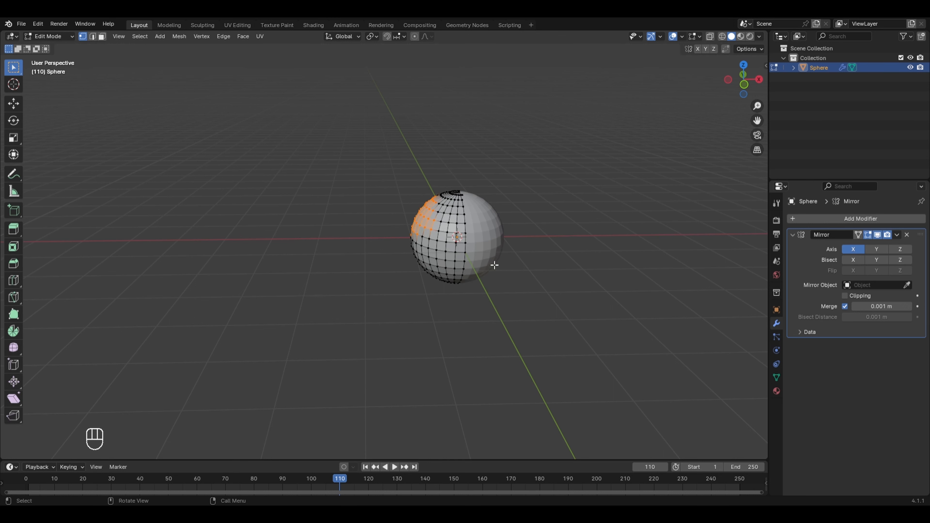
key("g")
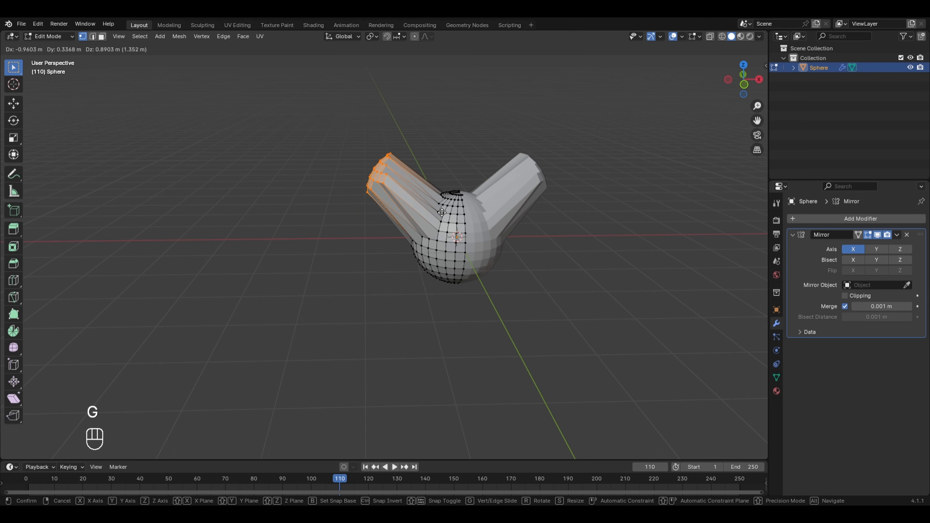
left_click(534, 219)
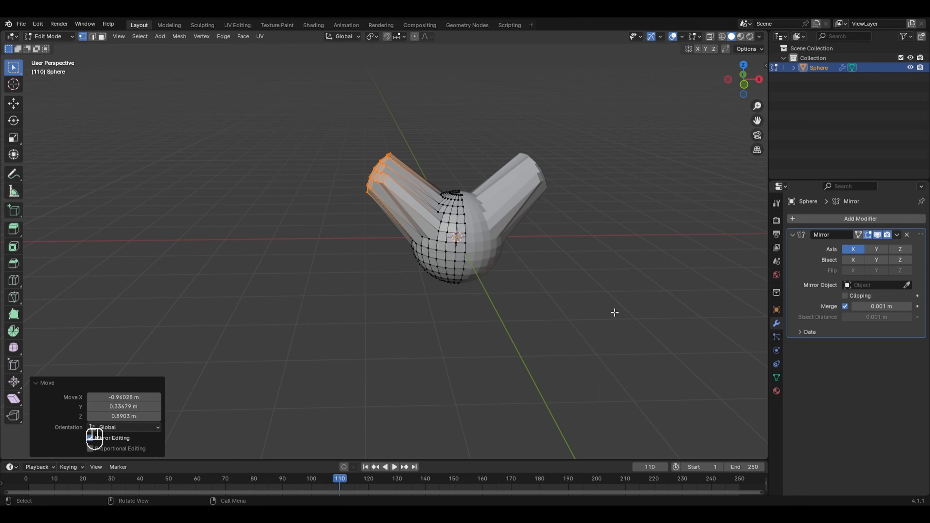
key("Tab")
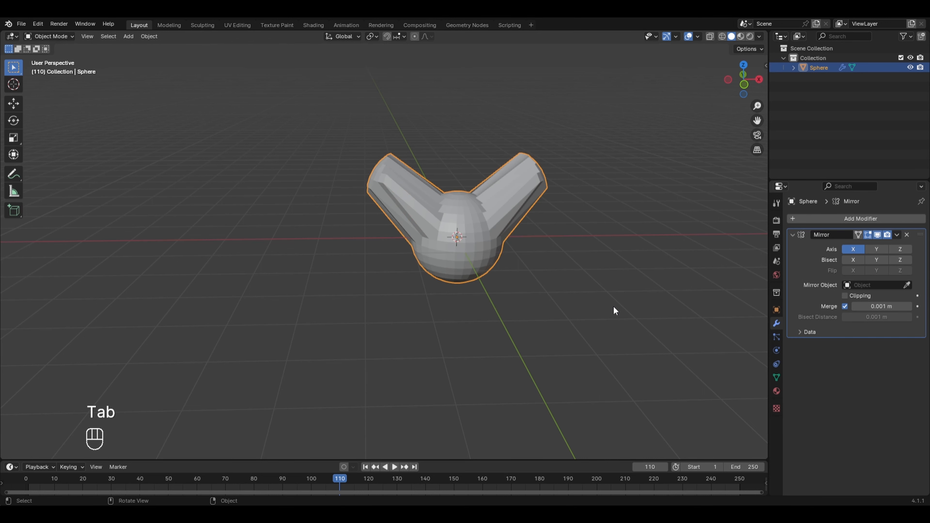
Delete the mirrored sphere and add a 2 m cube at the origin.
left_click(853, 219)
mouse_move(851, 222)
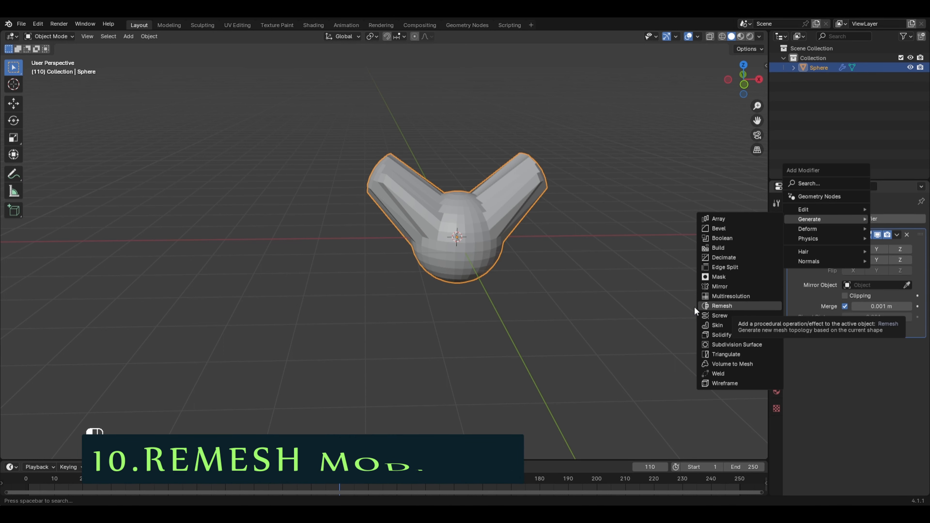
key("x")
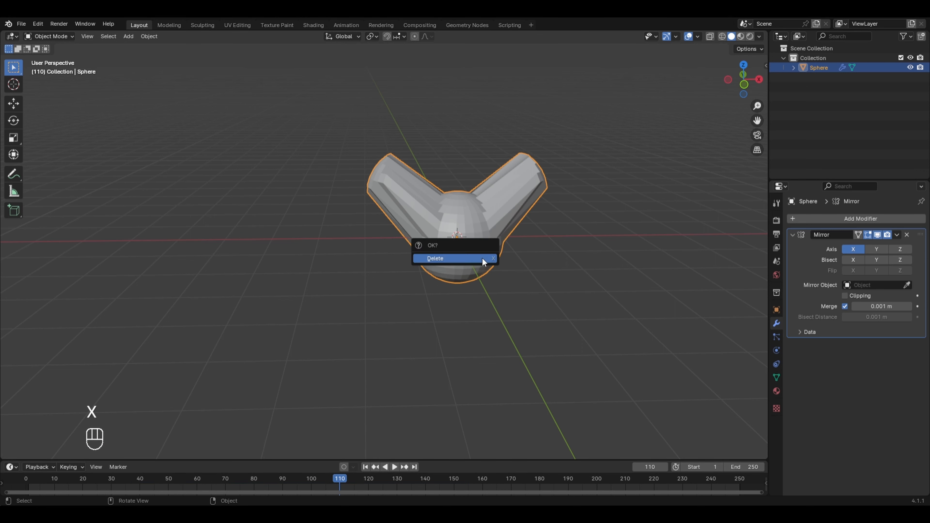
left_click(482, 258)
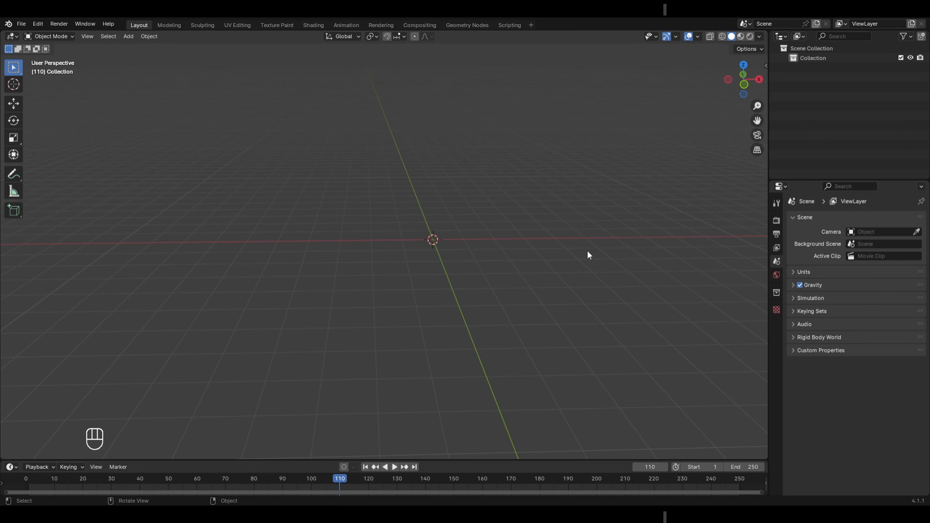
key("shift+a")
mouse_move(540, 239)
left_click(576, 248)
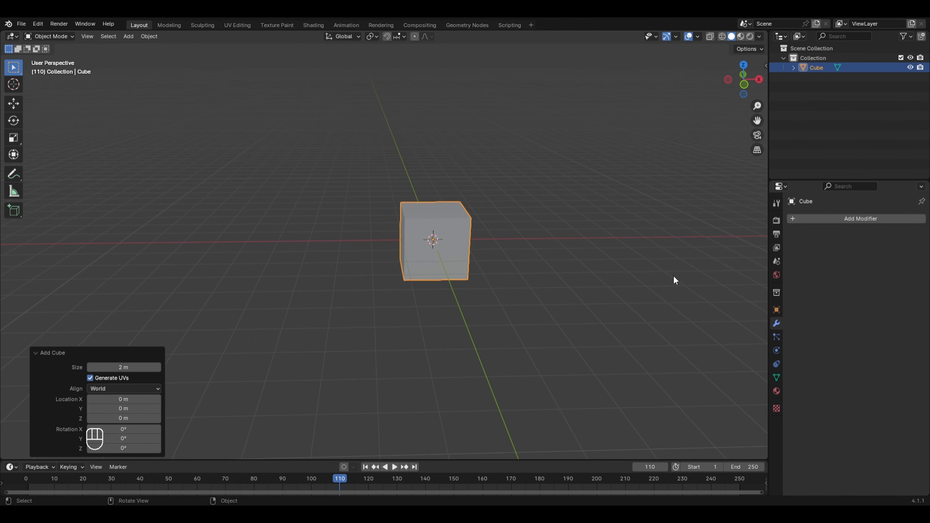
Add a cylinder inside the cube and scale it to about 0.775 in X and Y only, excluding Z.
key("shift+a")
mouse_move(454, 162)
left_click(555, 202)
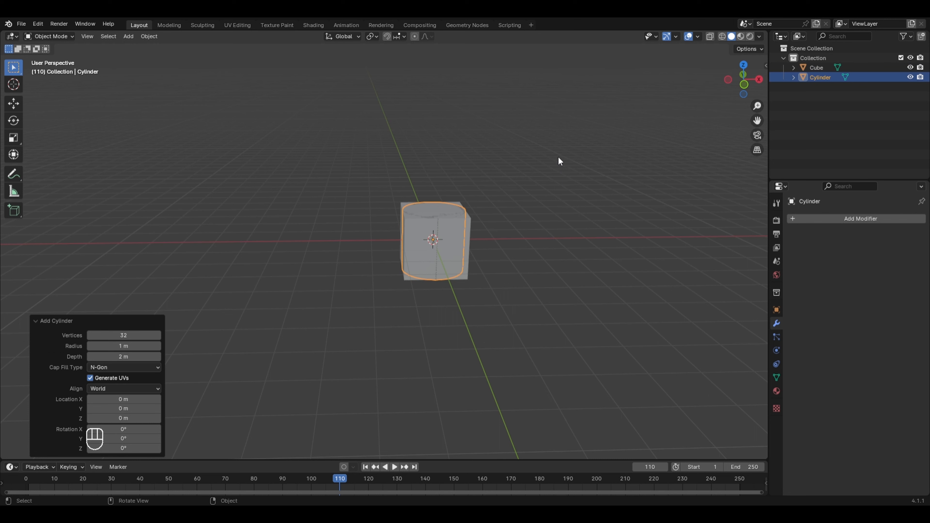
key("s")
key("ctrl+z")
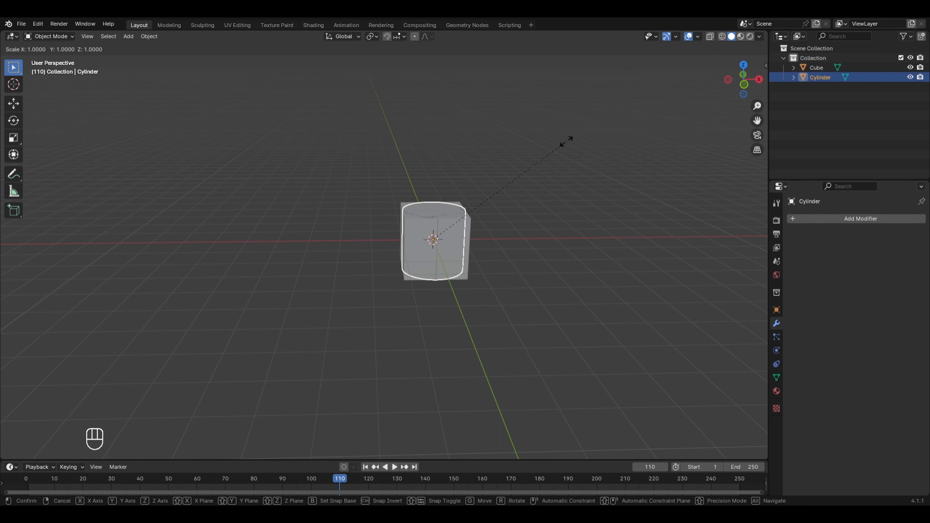
key("shift+z")
left_click(457, 245)
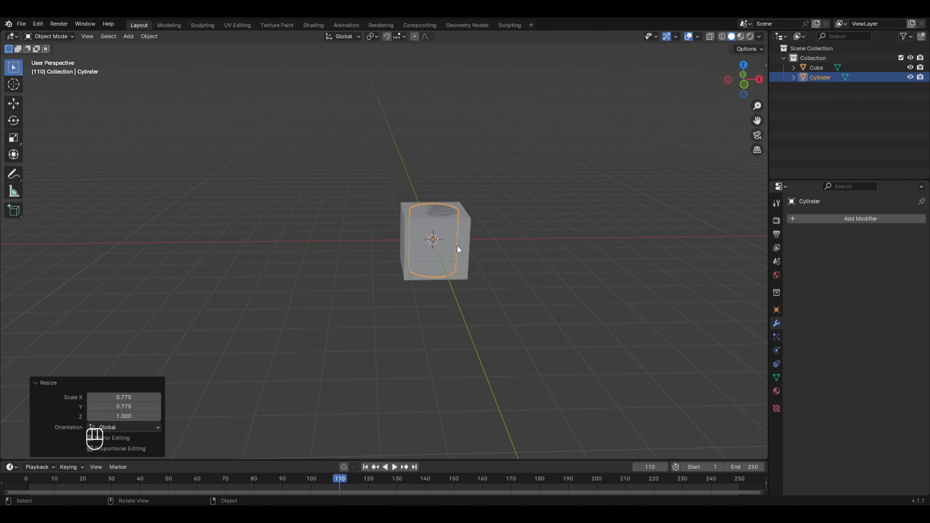
Add a Boolean modifier to the cube in Difference mode with the Cylinder as its object.
left_click(460, 243)
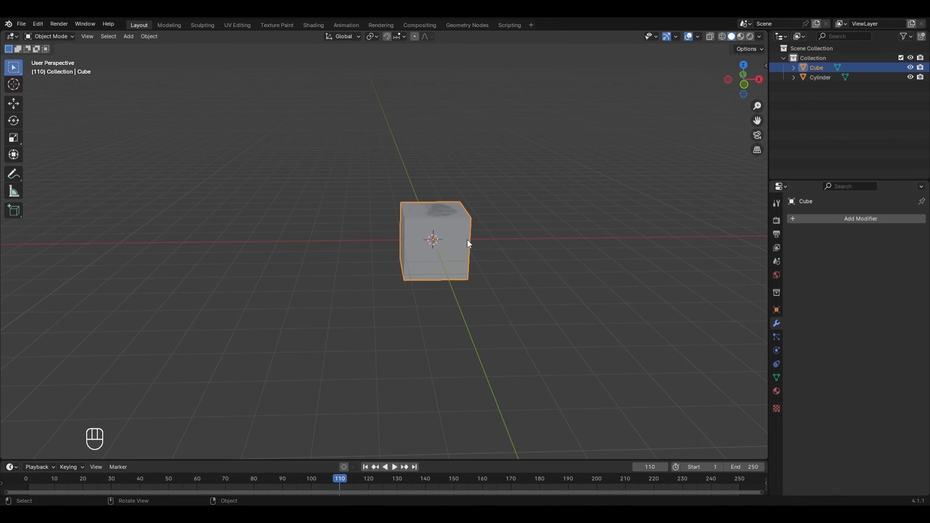
left_click(833, 218)
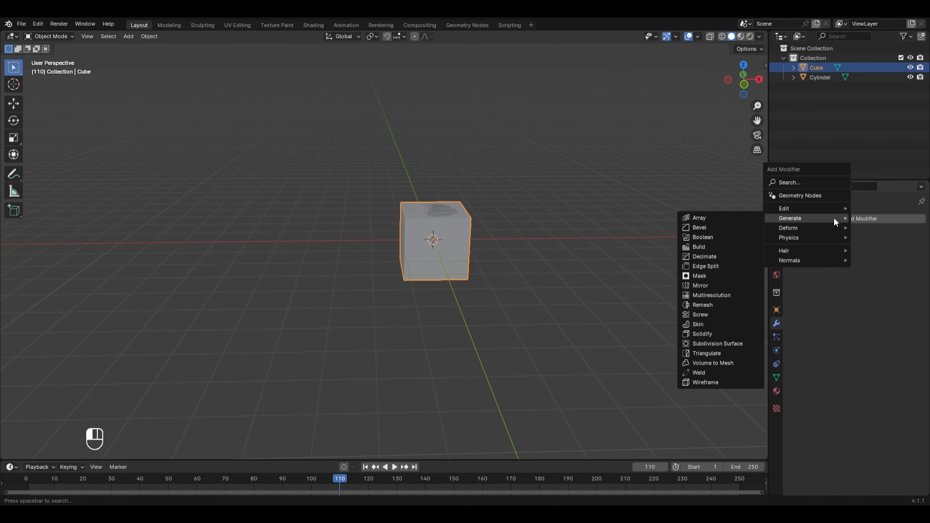
left_click(720, 238)
left_click(879, 273)
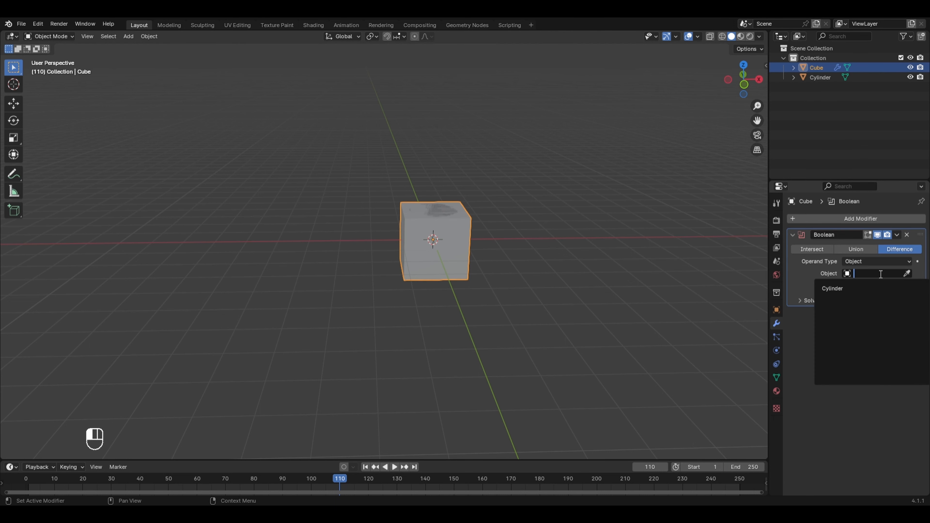
left_click(854, 288)
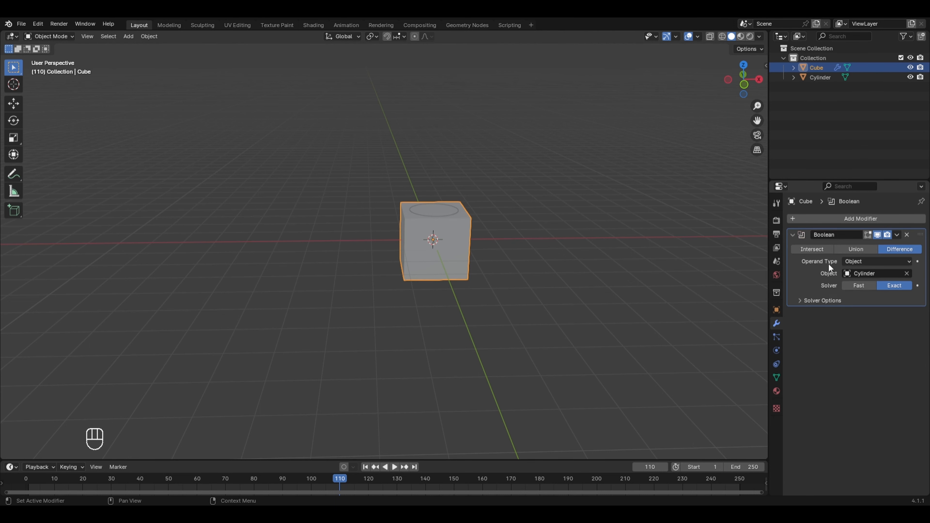
Apply the cube's Boolean modifier and delete the cylinder.
key("ctrl+a")
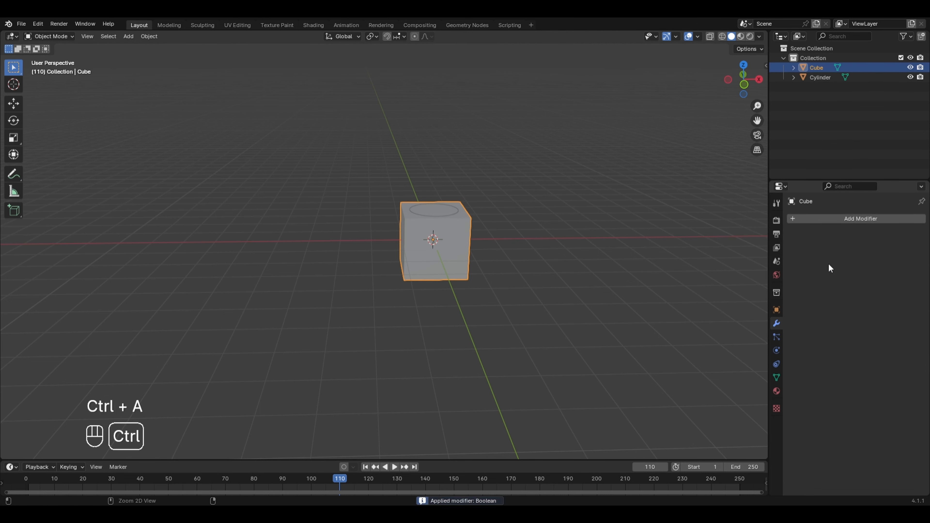
left_click(427, 211)
key("Delete")
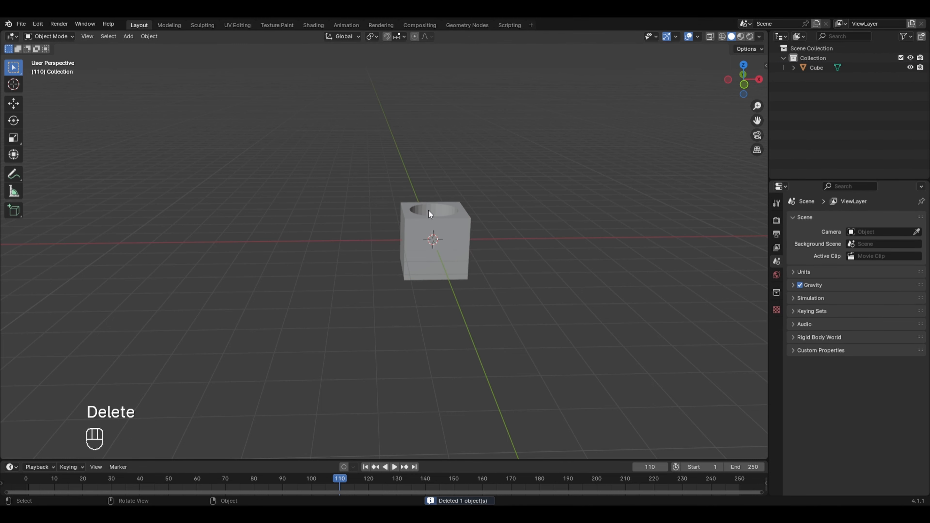
Put the holed cube into Edit Mode and add a Remesh modifier to it.
middle_click_drag(428, 209, 627, 293)
key("Tab")
key("Tab")
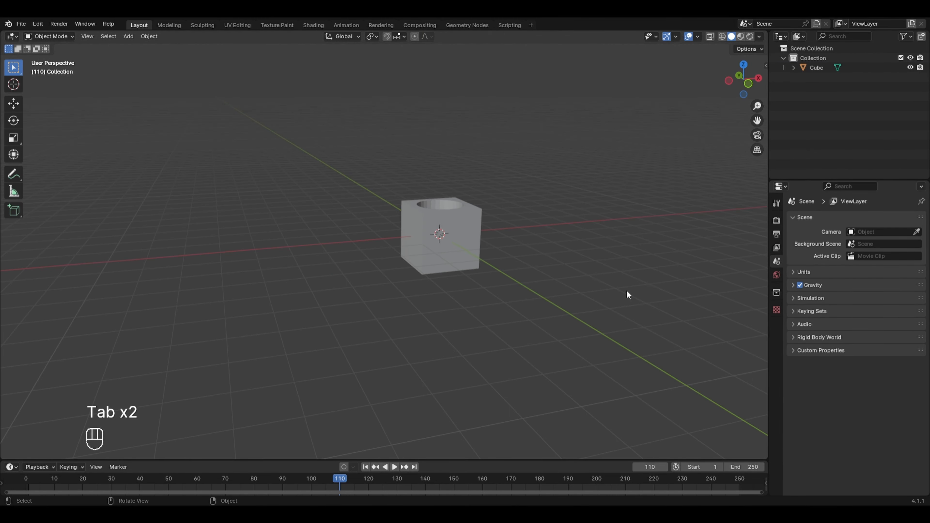
left_click(456, 220)
key("Tab")
middle_click_drag(523, 273, 502, 295)
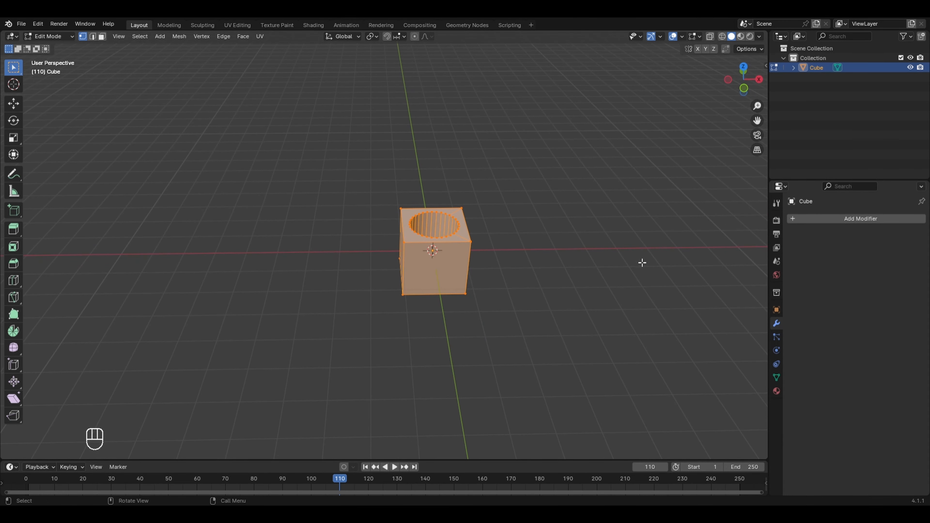
left_click(819, 219)
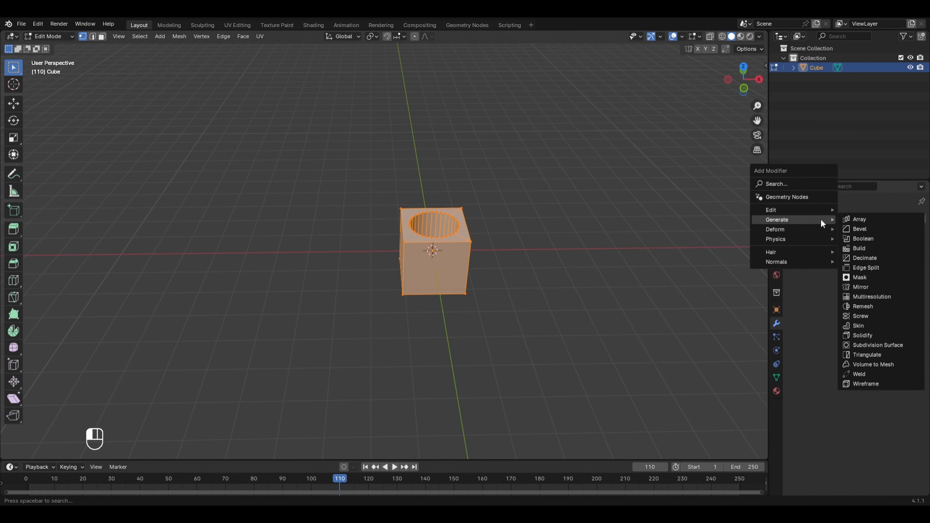
left_click(861, 306)
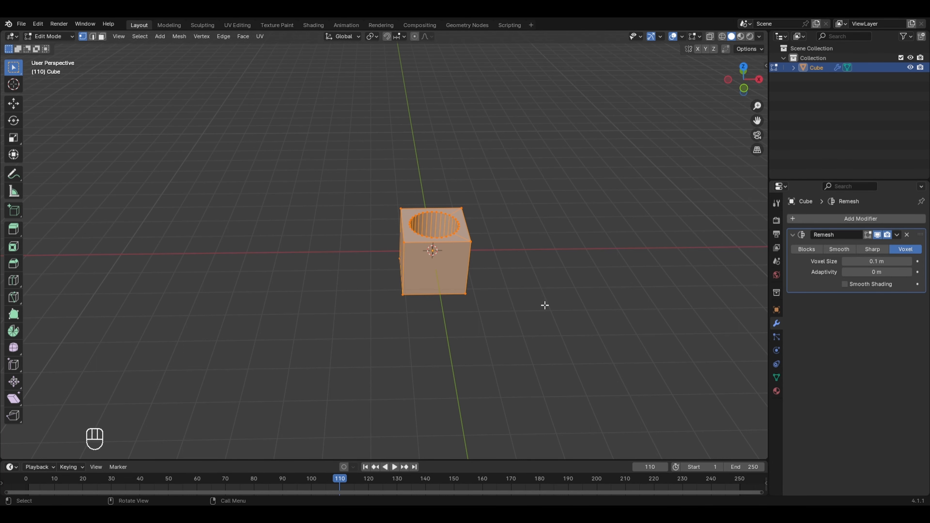
Subdivide the cube's whole mesh with one cut.
mouse_move(476, 299)
middle_mouse_down()
mouse_move(494, 297)
mouse_move(487, 293)
middle_mouse_up()
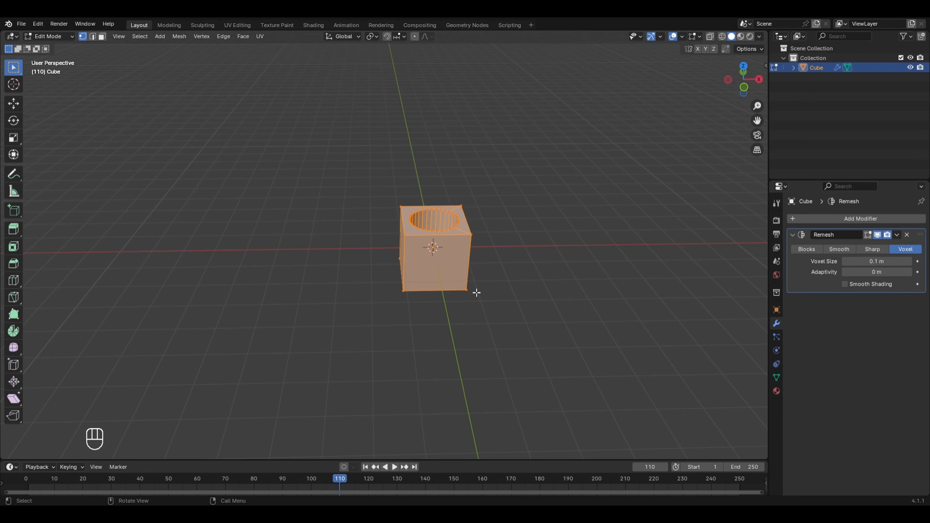
right_click(450, 241)
left_click(450, 243)
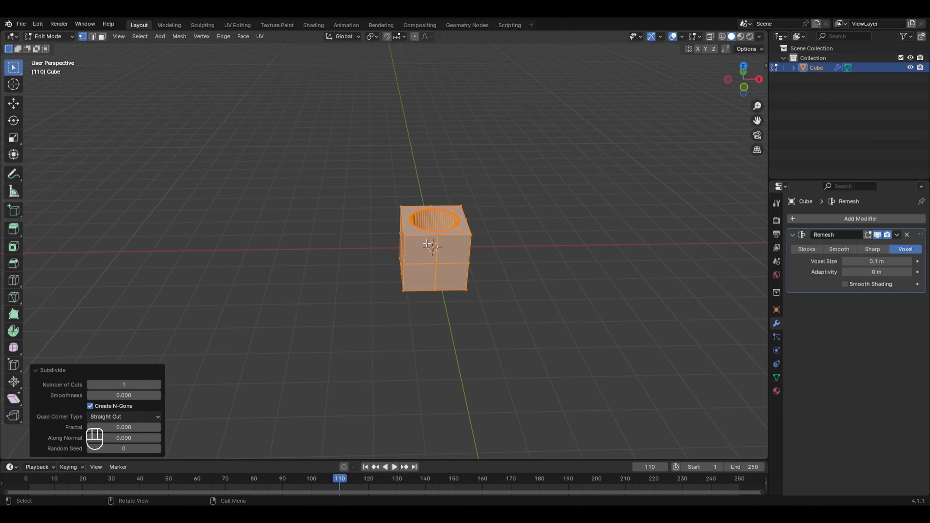
middle_click_drag(461, 246, 365, 210)
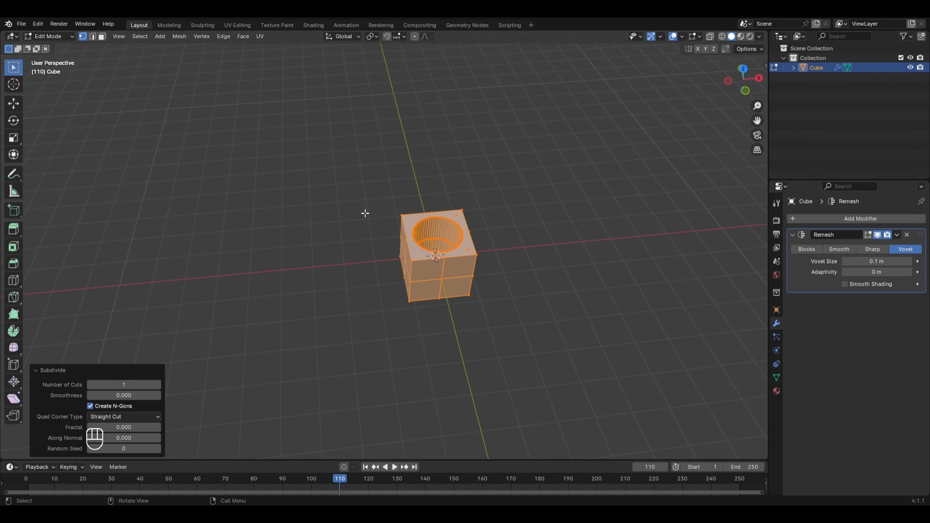
scroll(489, 265, "up", 4)
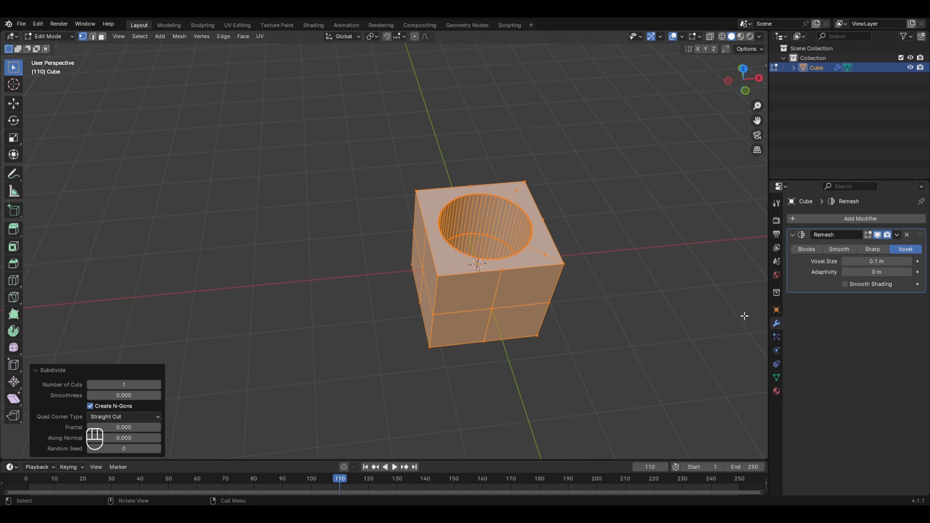
Set the Remesh modifier to Sharp mode, apply it in Object Mode, and return to Edit Mode to inspect the topology.
left_click(877, 251)
key("Tab")
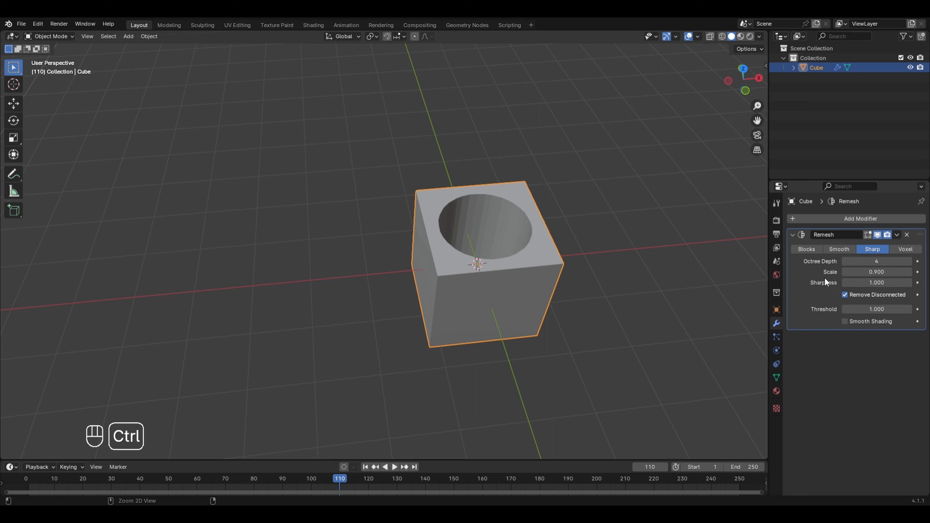
key("ctrl+a")
key("Tab")
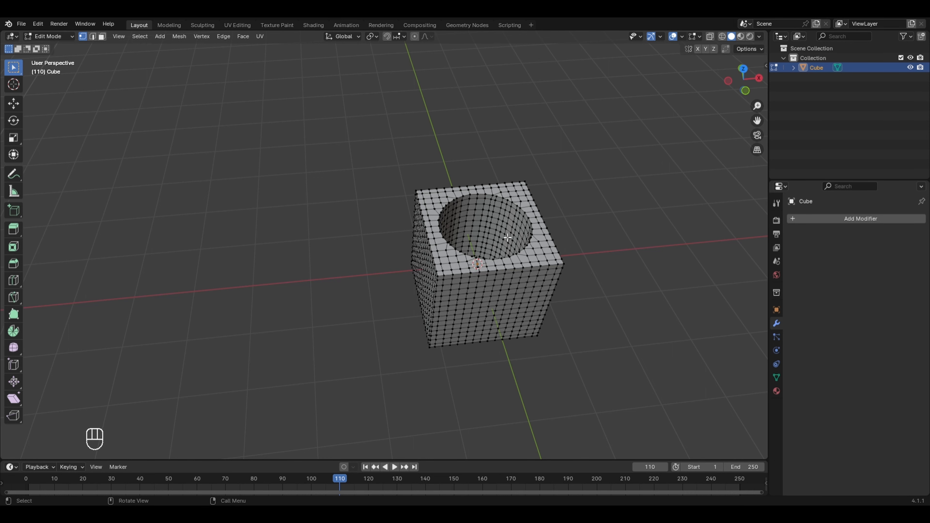
Undo the Remesh application to compare the original topology, and reapply the modifier to the cube.
key("ctrl+shift+z")
key("ctrl+shift+z")
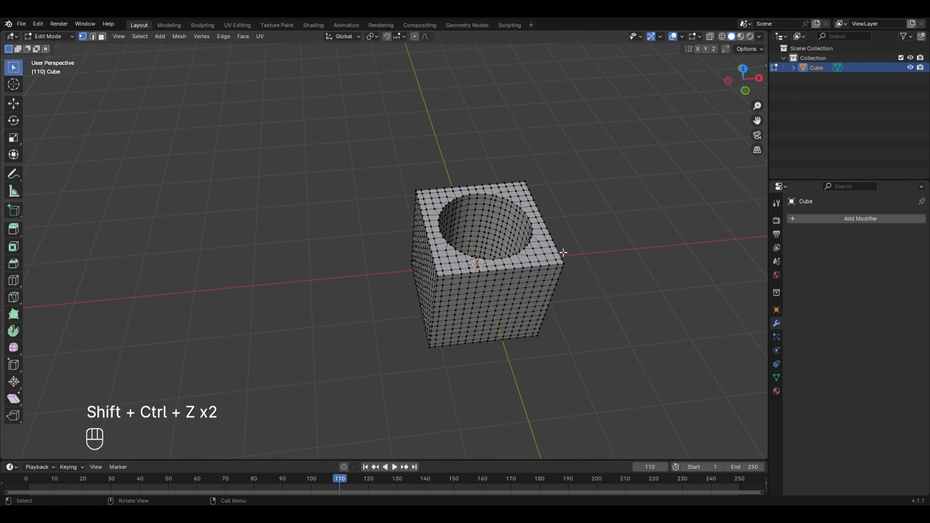
key("ctrl+z")
key("ctrl+z")
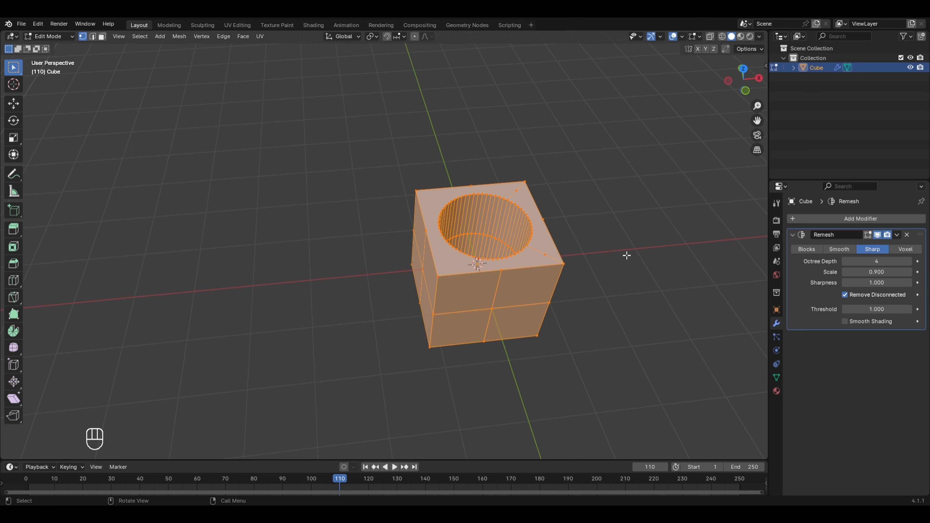
key("Tab")
key("ctrl+z")
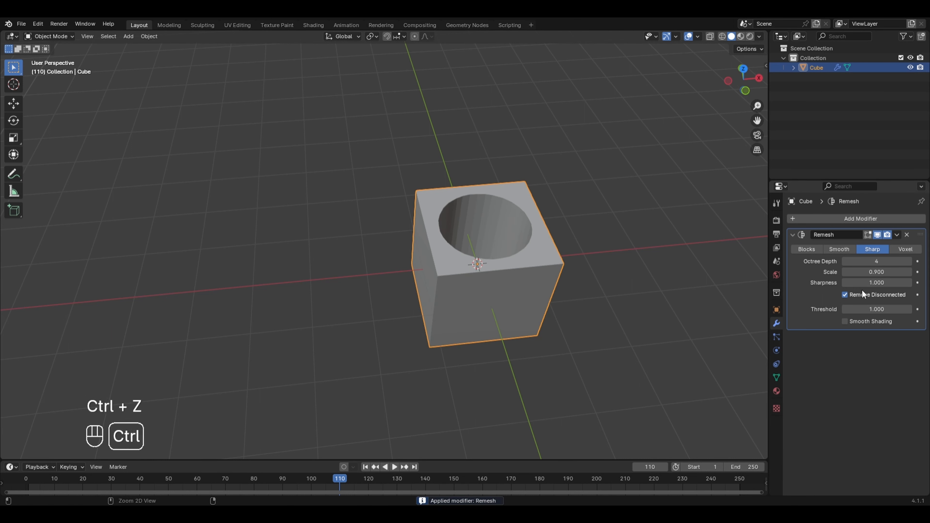
key("ctrl+a")
key("Tab")
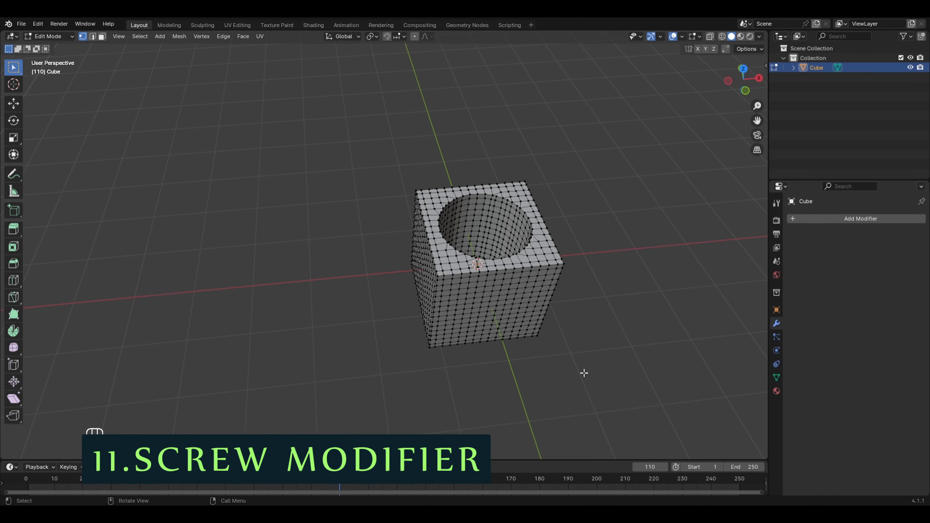
Delete the remeshed cube and add a 32-vertex mesh circle with a 1 m radius at the origin.
key("Tab")
key("x")
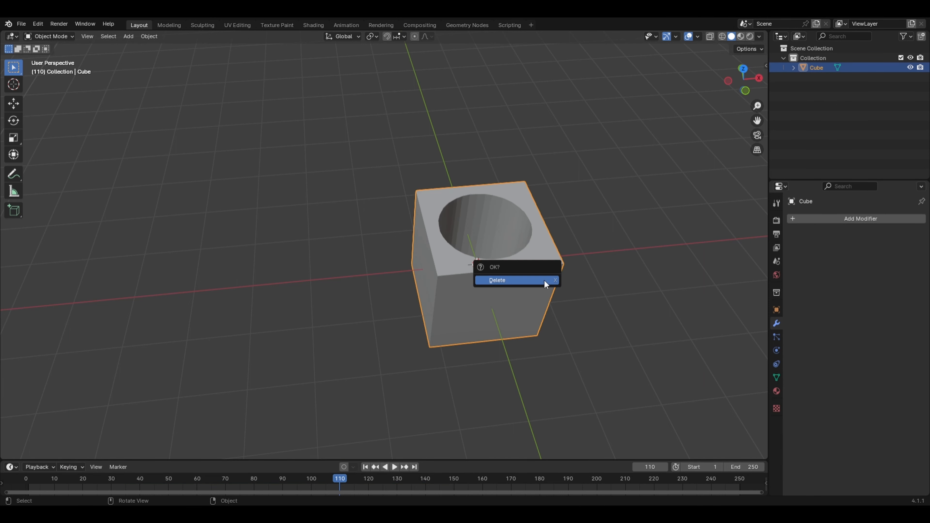
left_click(544, 280)
key("shift+a")
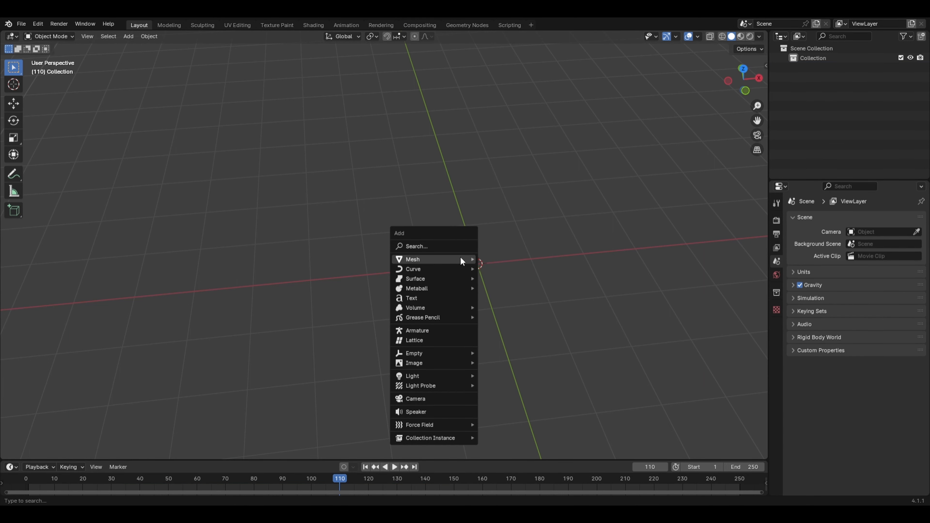
mouse_move(459, 257)
left_click(510, 281)
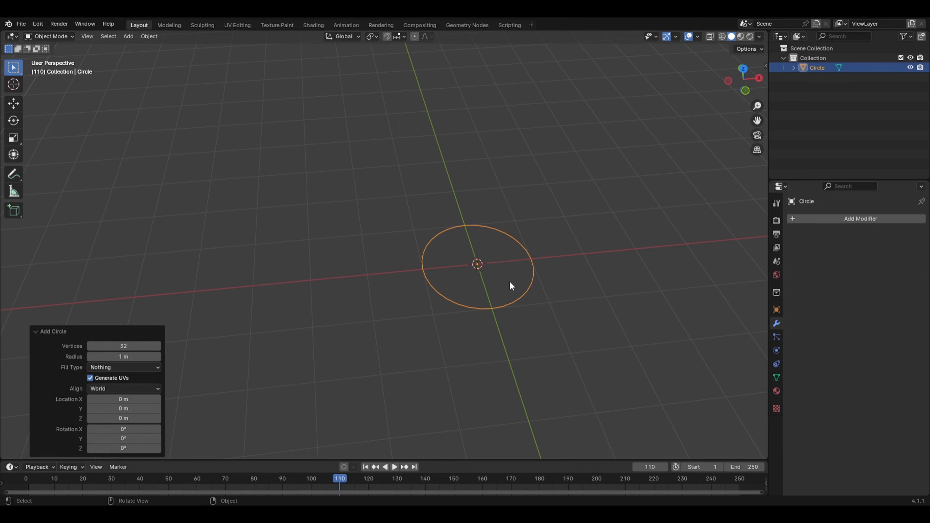
Move all the circle's vertices in Edit Mode about -1.45 m along Y, keeping the object's origin in place.
key("Tab")
key("g")
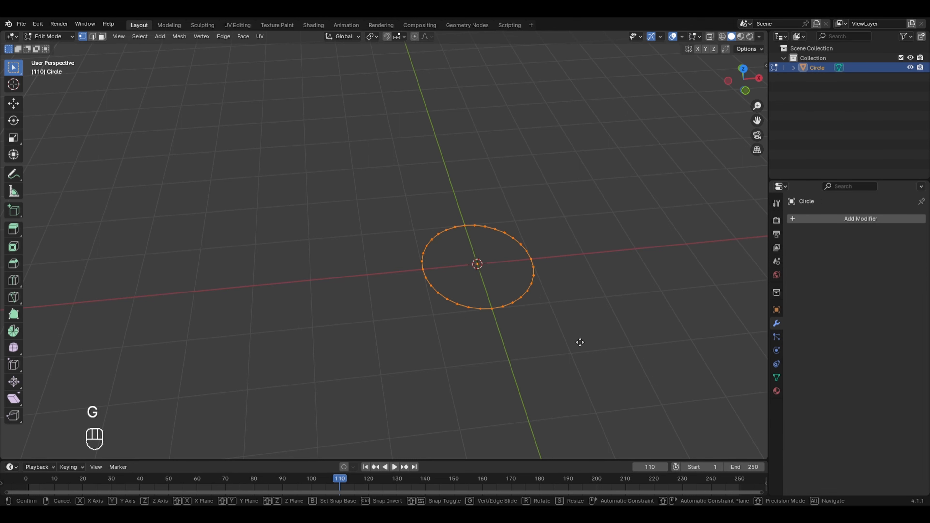
key("y")
left_click(592, 411)
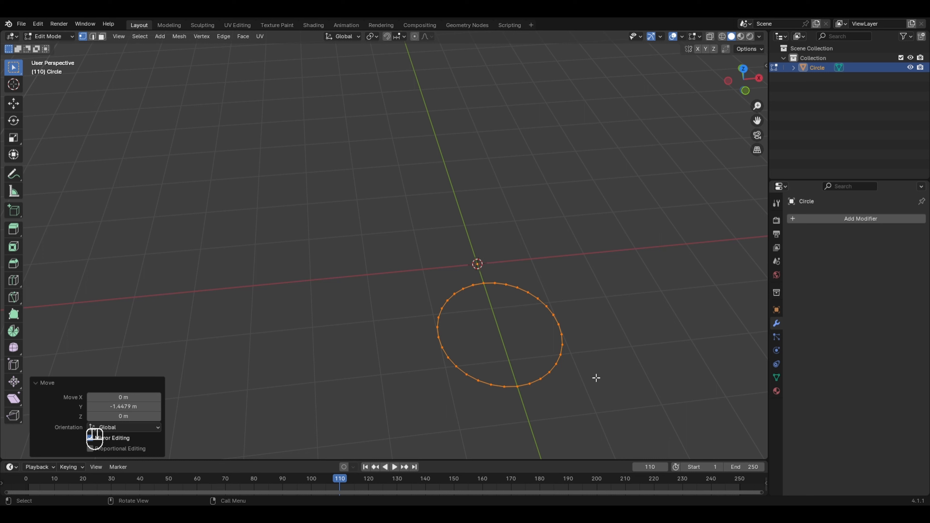
Add a Screw modifier to the circle, try the Y and X axes, and set the axis back to Z.
left_click(851, 217)
mouse_move(832, 255)
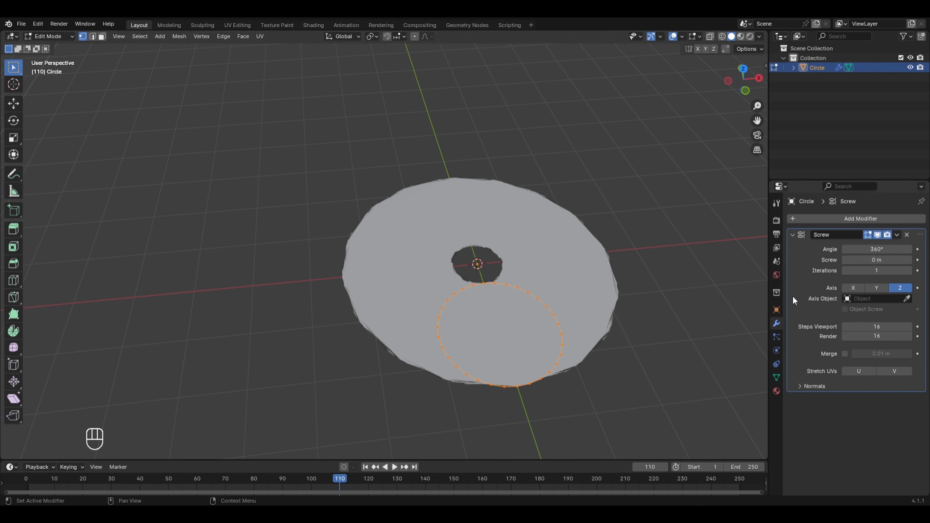
left_click(878, 288)
left_click(852, 288)
middle_click_drag(584, 327, 630, 329)
left_click(895, 287)
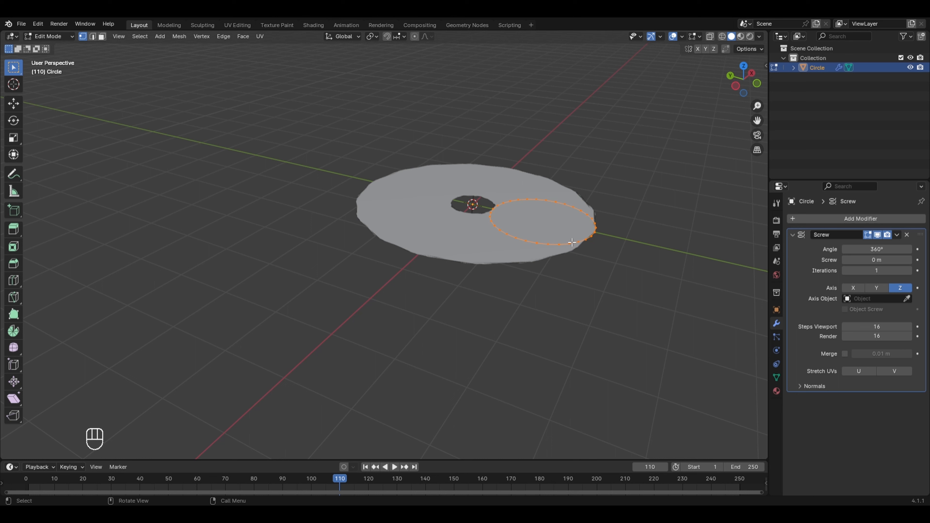
Rotate the circle's vertices 90° around the global Y axis.
key("r")
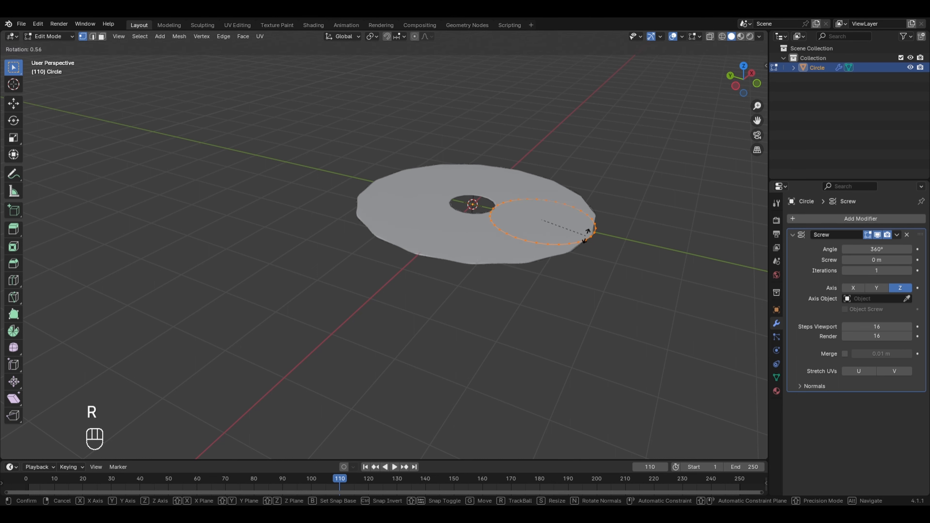
key("y")
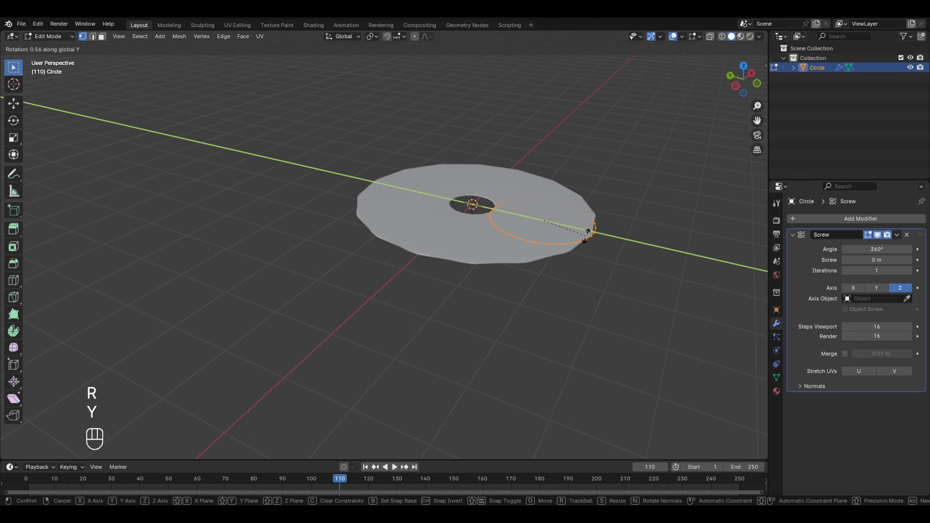
type("90")
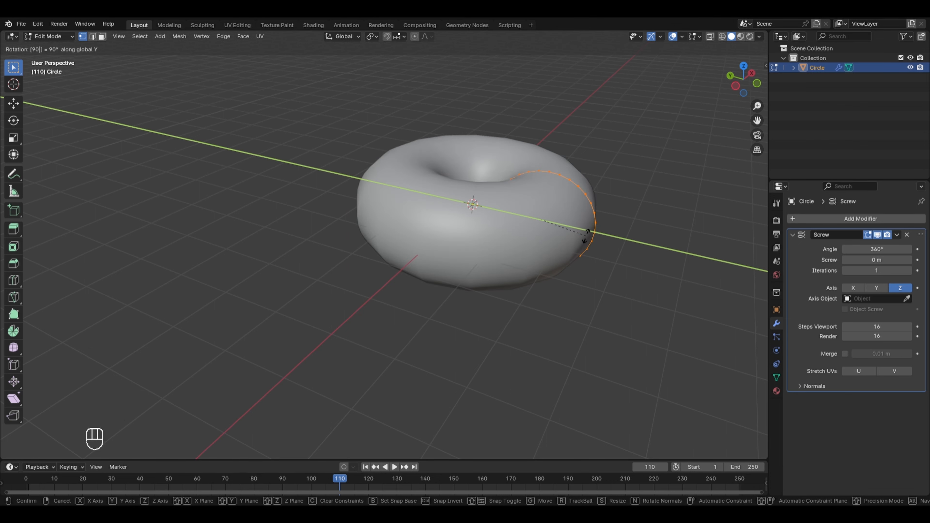
key("KP_Enter")
Scale the circle's vertices uniformly to about 0.525 to thin the ring's tube.
middle_click_drag(587, 235, 690, 221)
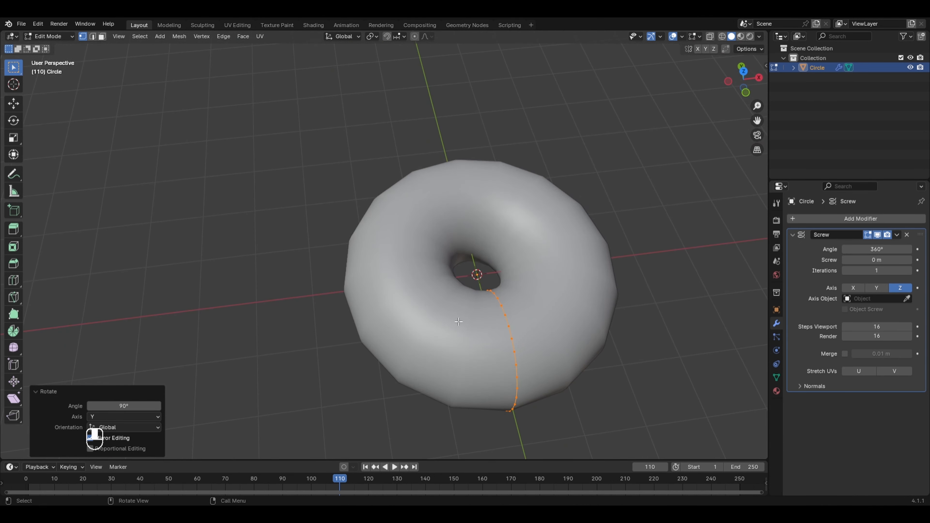
key("s")
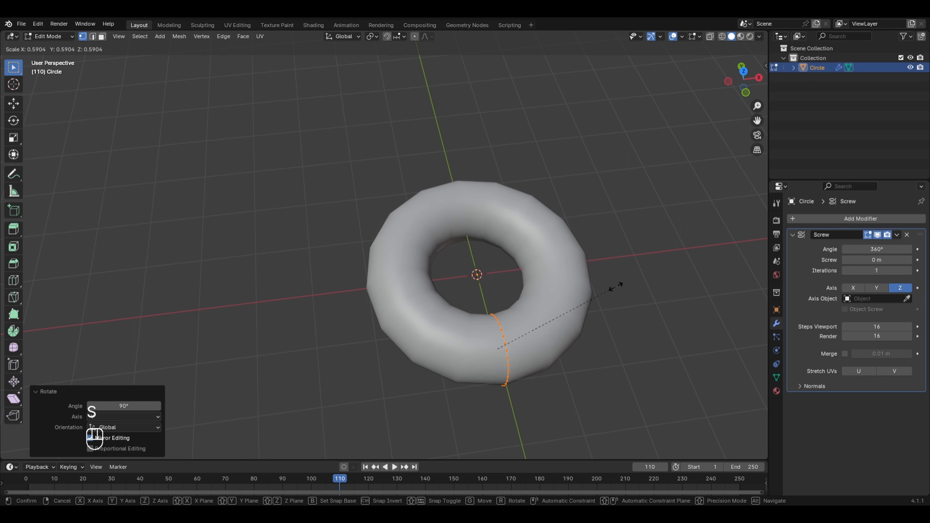
left_click(603, 296)
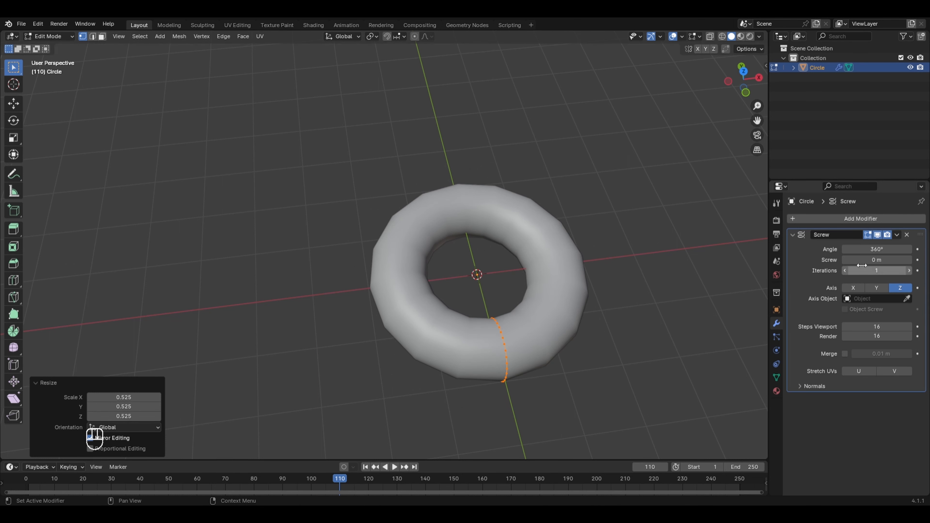
Set the Screw modifier's angle to 300°.
mouse_move(882, 248)
left_mouse_down()
mouse_move(860, 249)
mouse_move(883, 248)
mouse_move(875, 249)
left_mouse_up()
double_click(880, 249)
type("300")
key("Return")
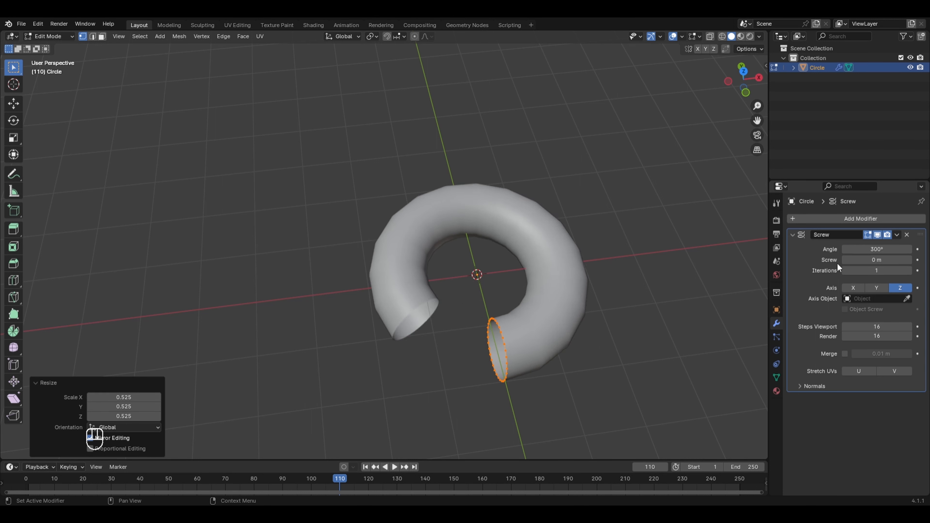
Set the Screw modifier's screw offset to 6.5 m and its iterations to 22.
double_click(875, 260)
type("6.5")
key("Return")
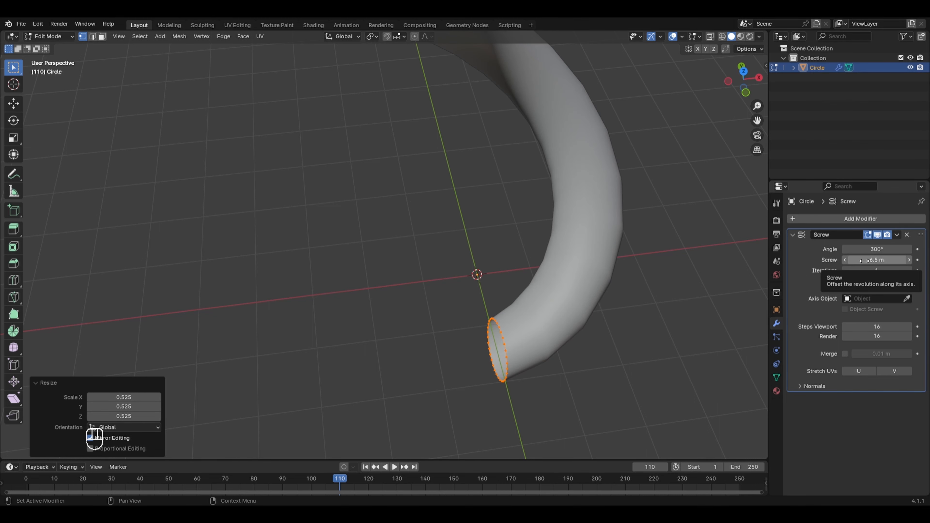
scroll(685, 239, "down", 4)
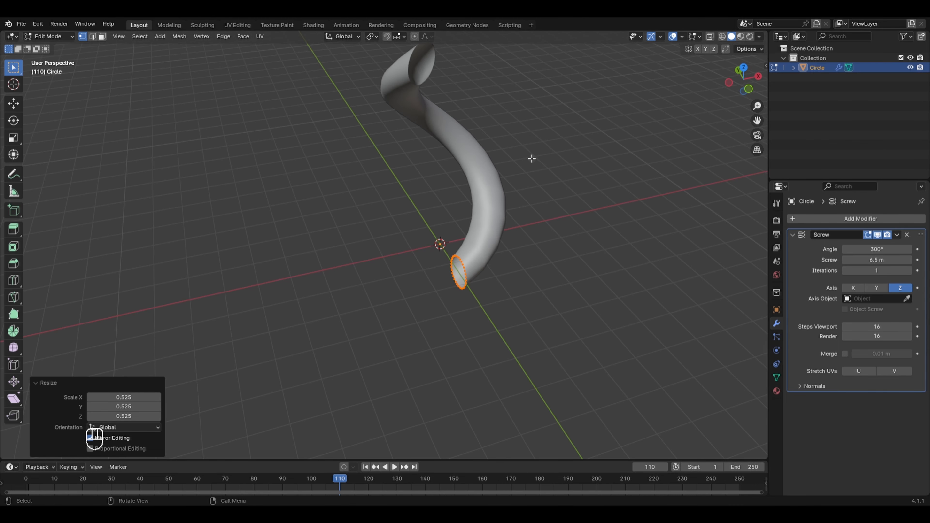
double_click(868, 270)
type("22")
key("Return")
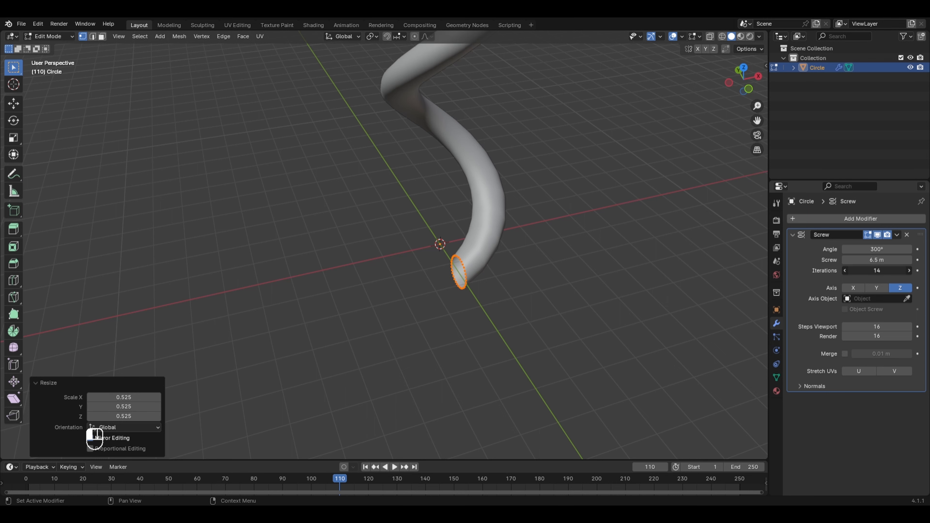
scroll(636, 282, "down", 6)
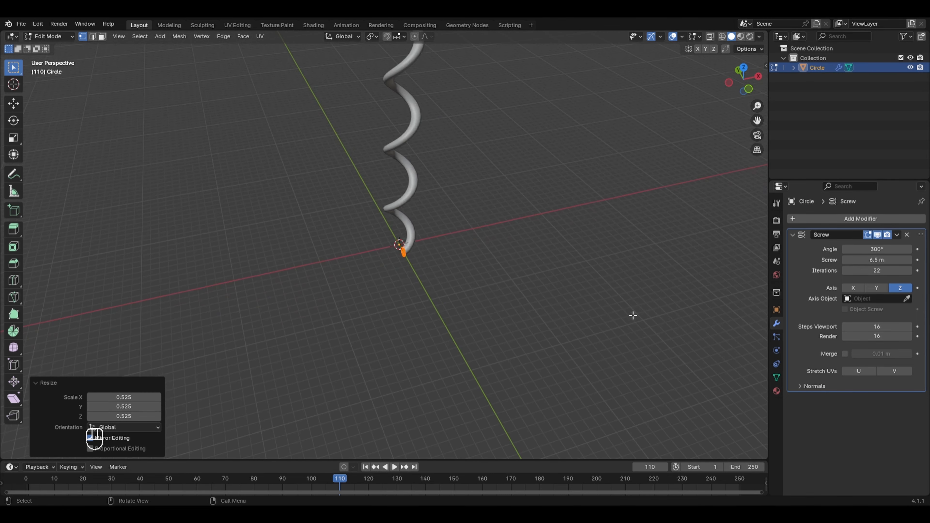
scroll(632, 315, "down", 5)
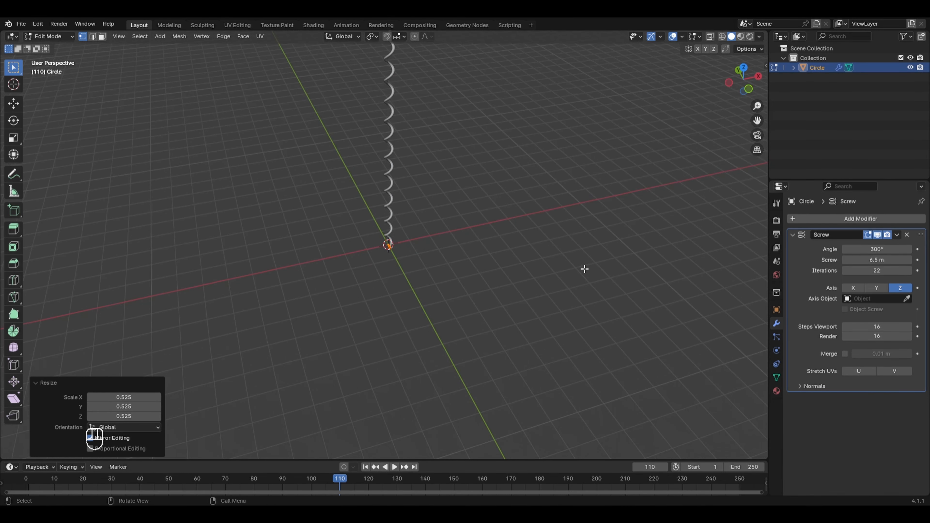
Set the Screw modifier's iterations to 10 and its screw offset to 1.2 m, and return to Object Mode.
double_click(876, 269)
type("10")
key("Return")
left_click_drag(878, 261, 835, 261)
scroll(621, 303, "up", 8)
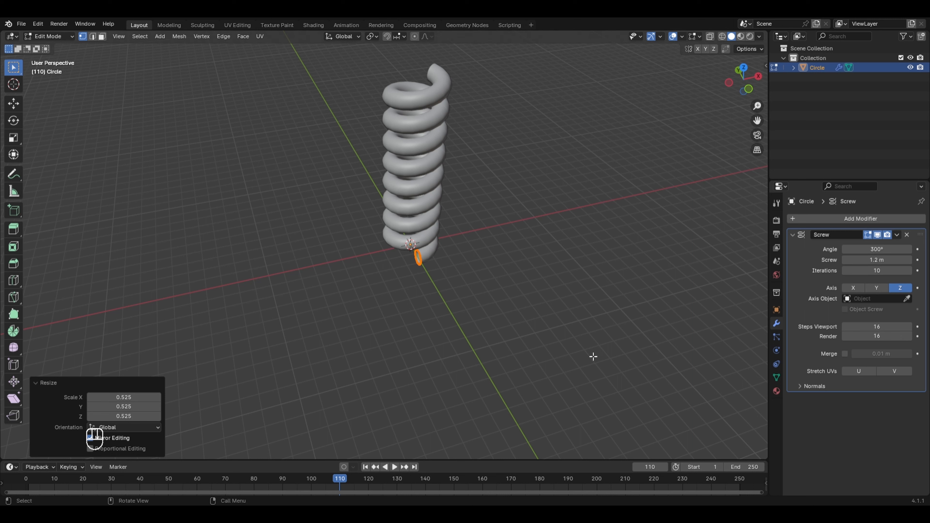
key("Tab")
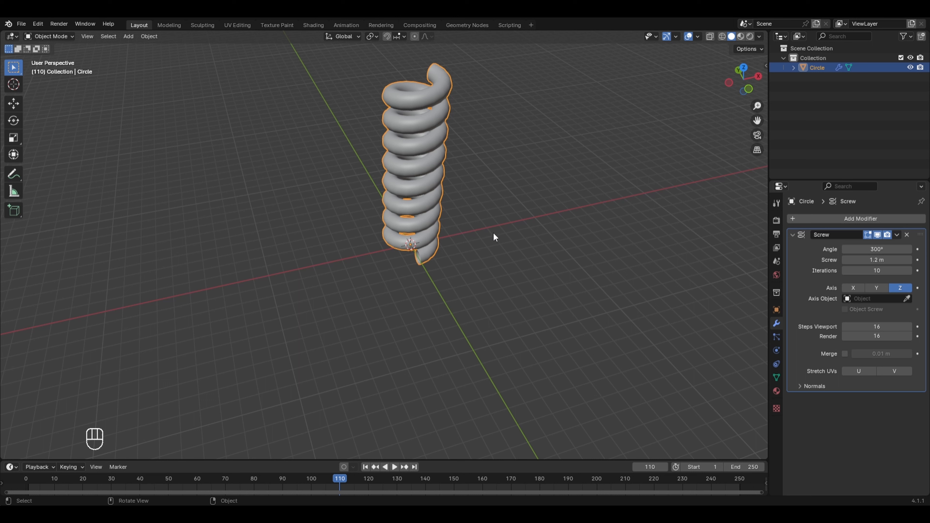
Add a cube mesh to the scene and assign it as the axis object of the circle's Screw modifier.
key("shift+a")
left_click(531, 244)
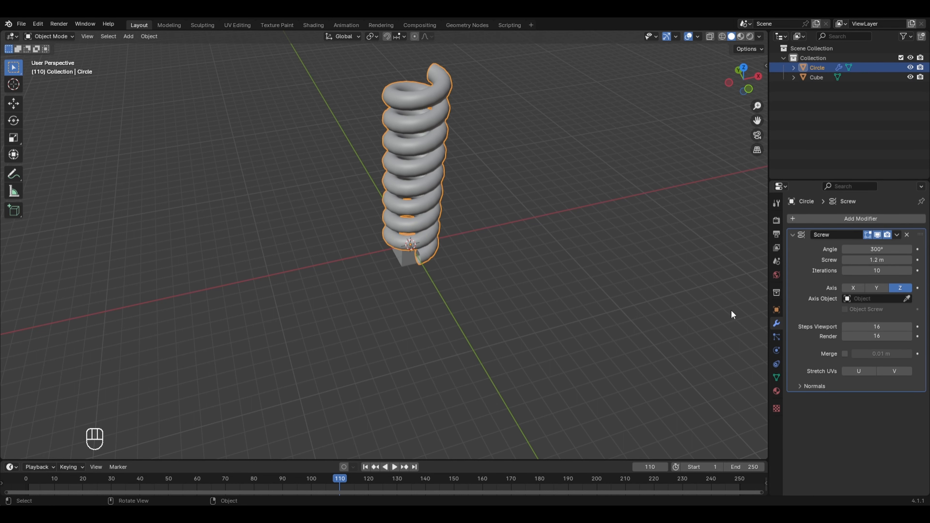
left_click(906, 298)
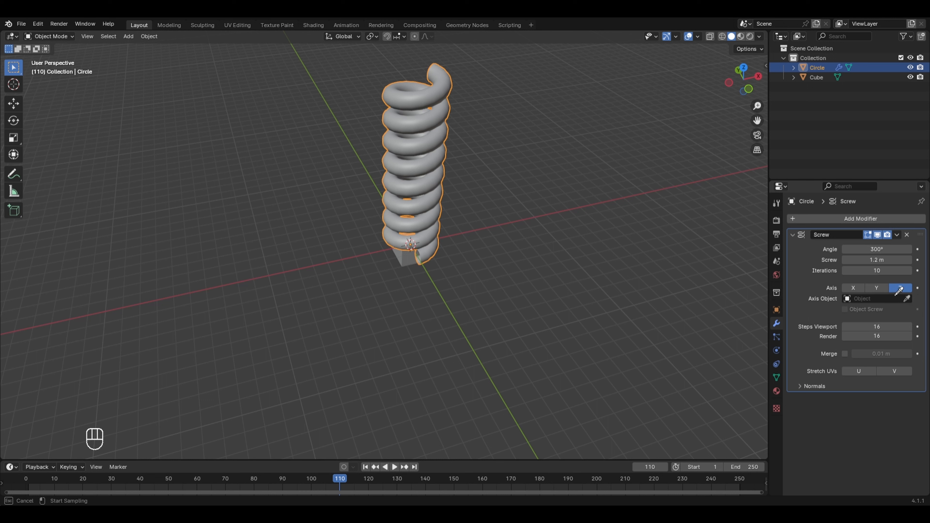
left_click(407, 259)
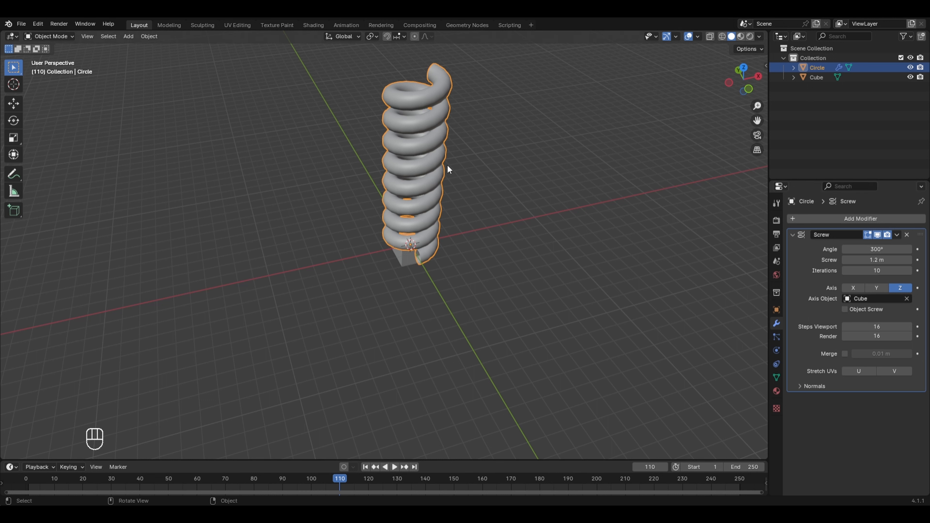
Move the cube to about X 0.77 m, Y 1.21 m, Z 1.69 m and rotate it freely to tilt the coil.
left_click(404, 261)
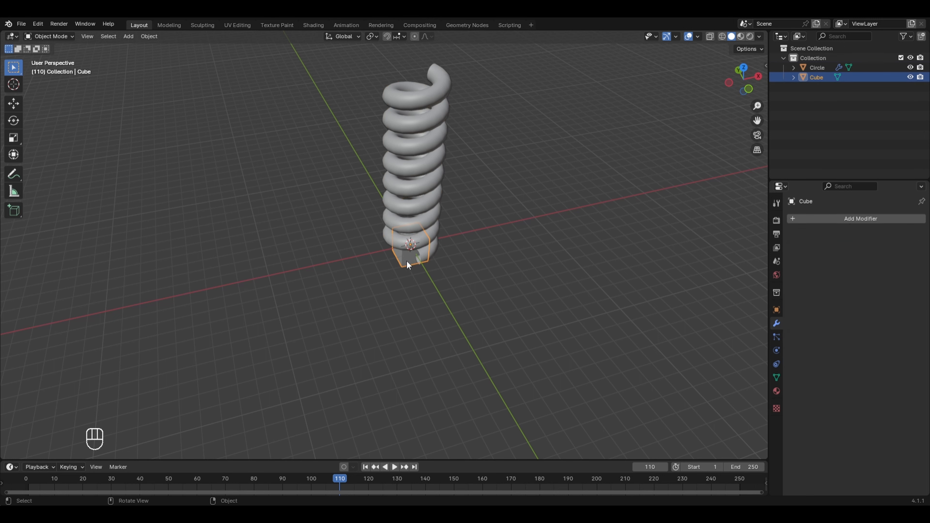
key("z")
key("g")
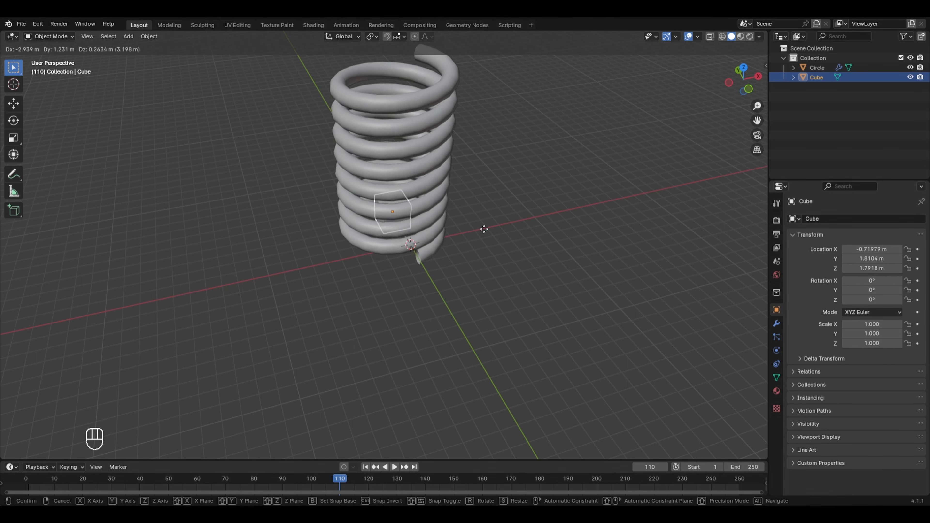
left_click(504, 232)
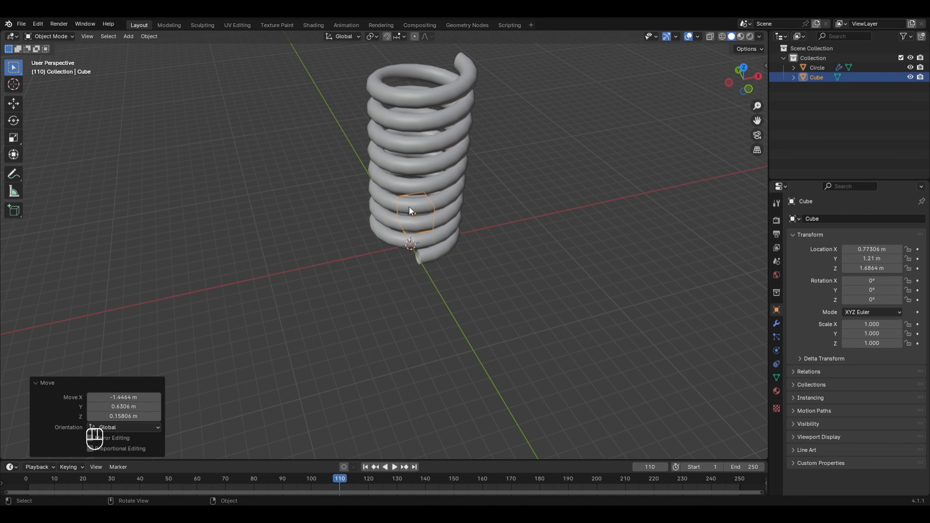
key("r")
key("r")
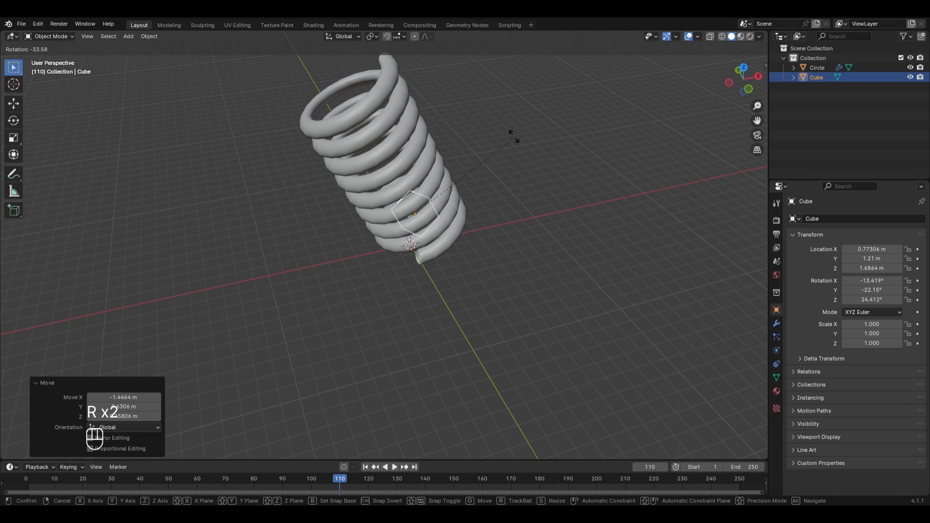
left_click(549, 331)
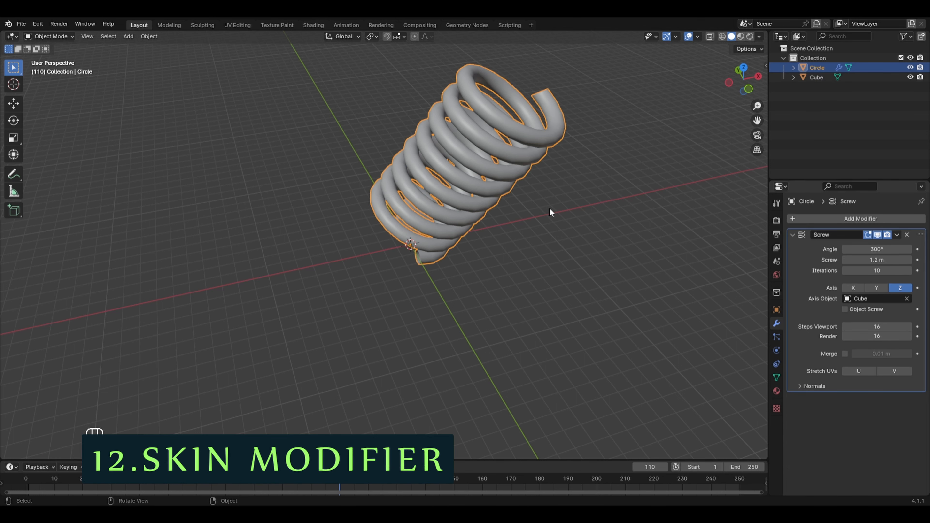
Delete the coil and the cube, and add a 2 m plane at the world origin.
key("a")
key("x")
left_click(550, 211)
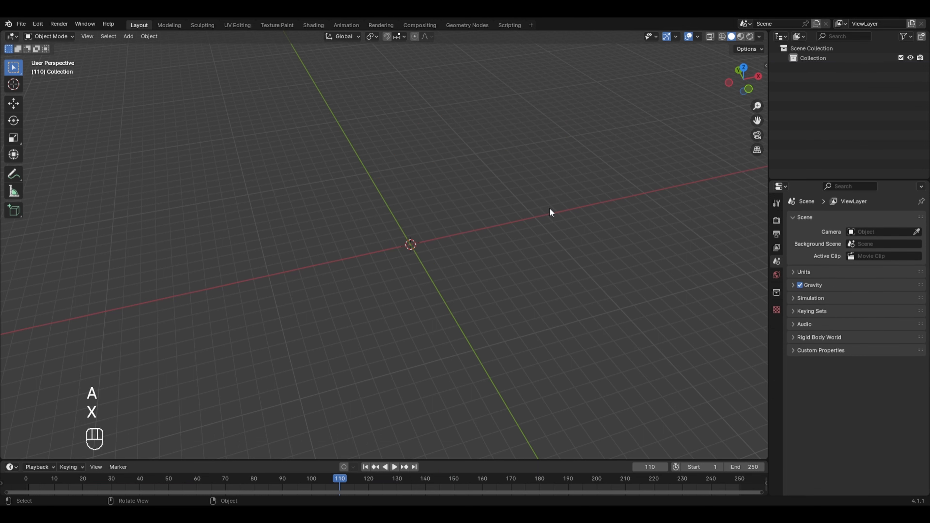
key("shift+a")
mouse_move(371, 204)
left_click(413, 204)
key("Escape")
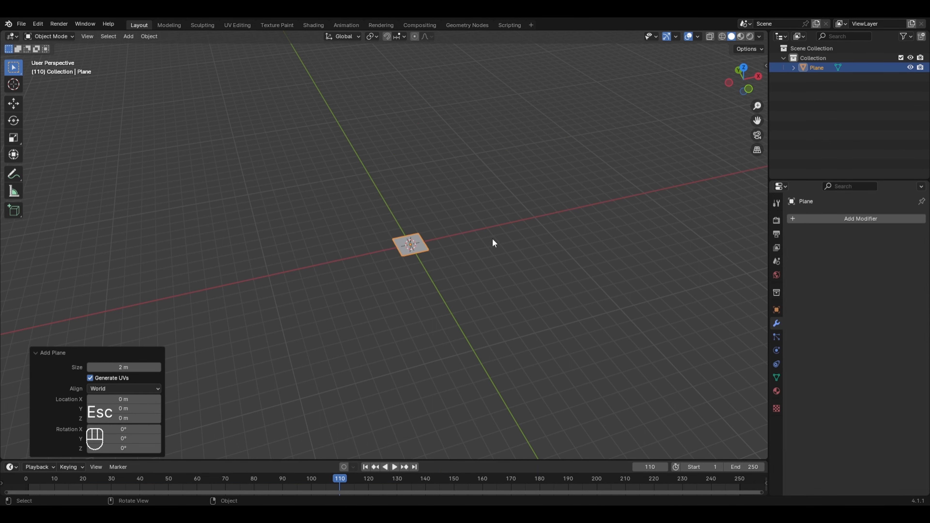
Delete the plane's corner vertex on the negative X, negative Y side in Edit Mode, leaving an open three-vertex outline.
key("Tab")
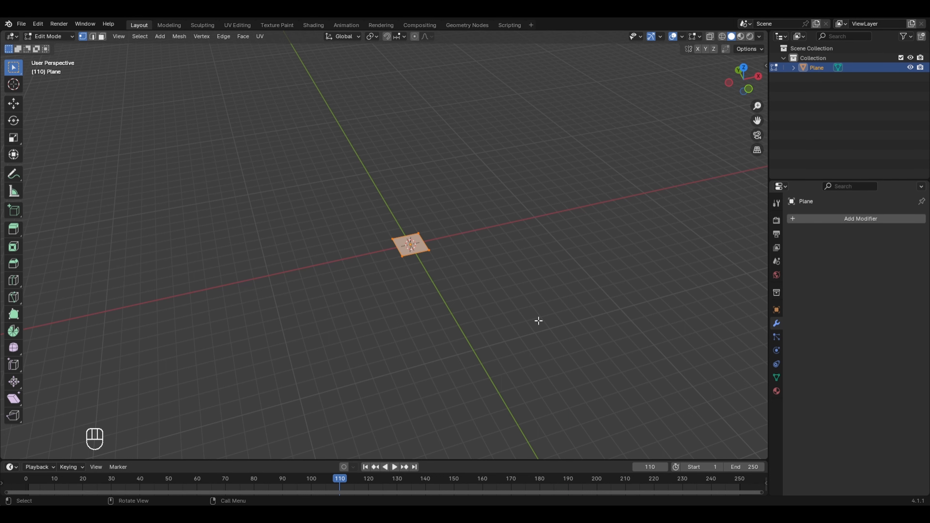
middle_click_drag(554, 331, 585, 354)
scroll(586, 354, "up", 5)
left_click_drag(396, 254, 514, 334)
key("x")
left_click(514, 334)
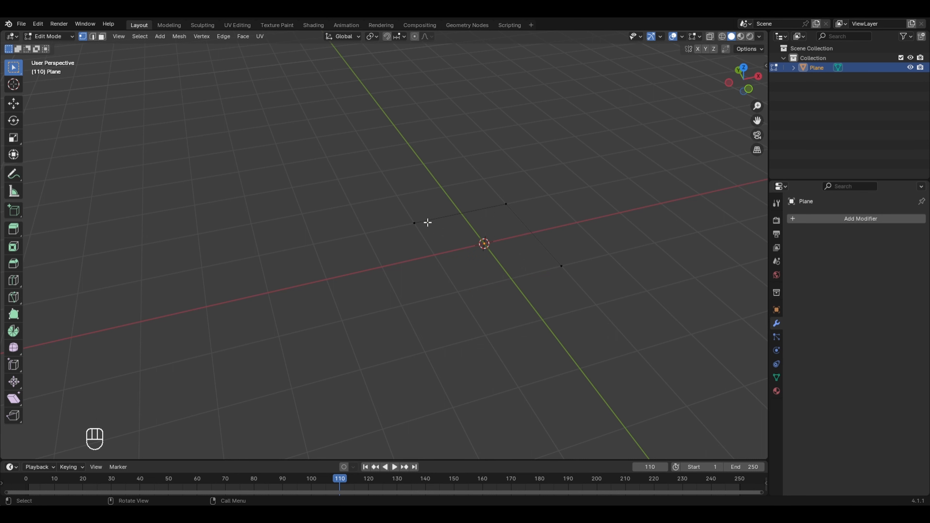
Extrude the outline's negative X end vertex about 1.12 m along negative Y and shift the new vertex outward along negative X.
left_click_drag(362, 175, 613, 333)
left_click(413, 224)
key("y")
key("e")
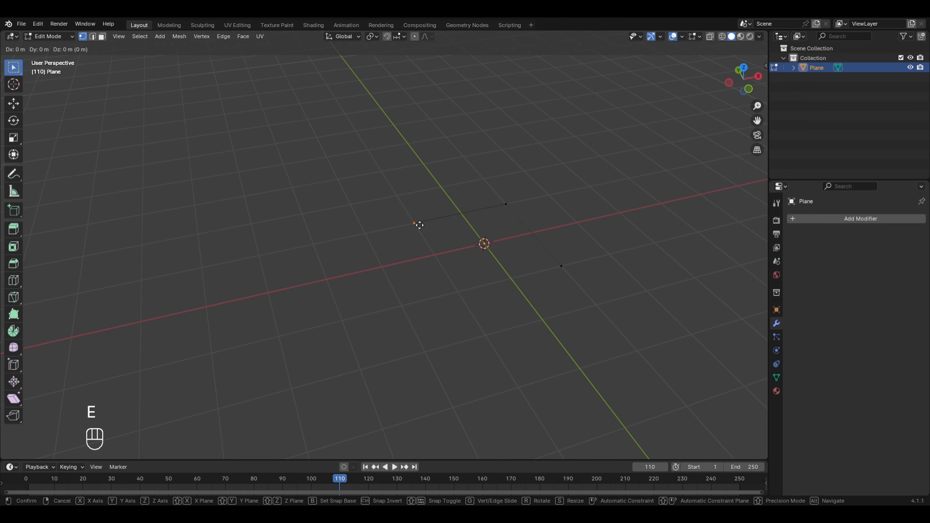
key("y")
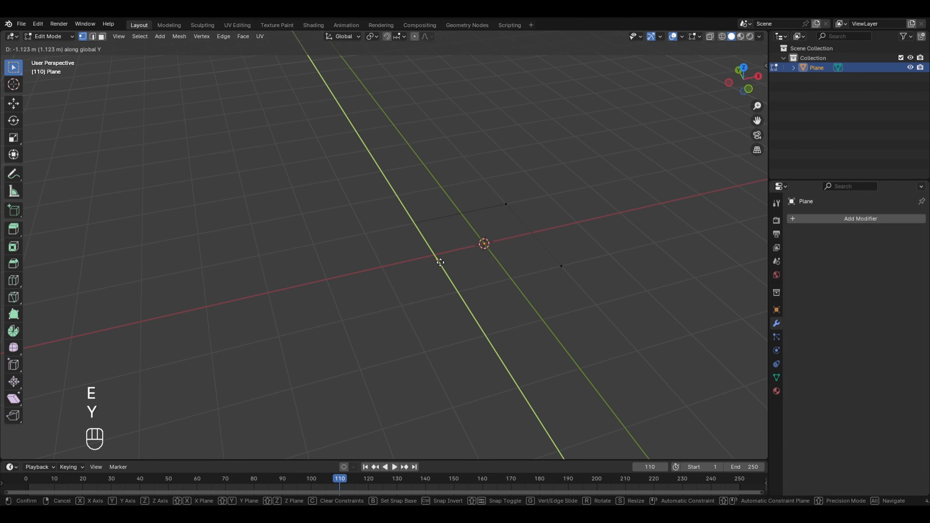
left_click(440, 263)
key("g")
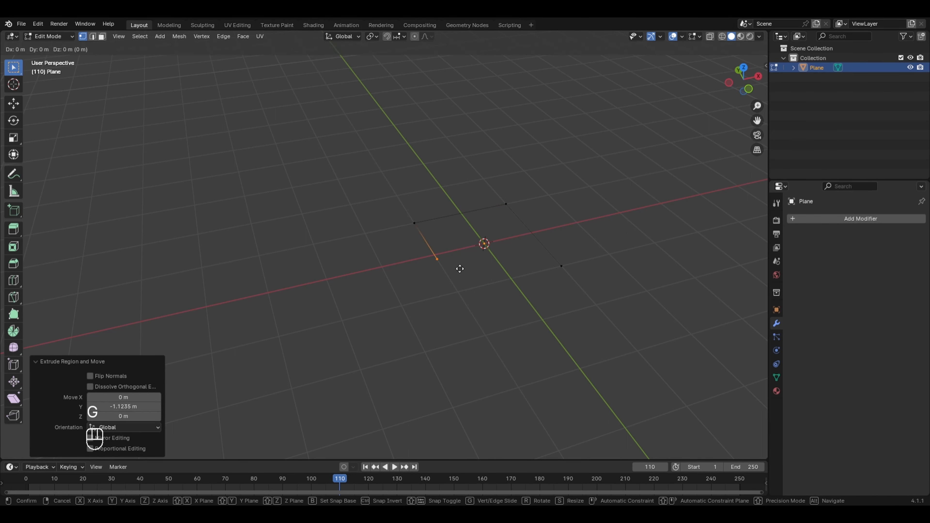
key("x")
left_click(430, 267)
Select all of the outline's vertices, return to Object Mode and add a Skin modifier to the plane.
left_click_drag(337, 154, 654, 365)
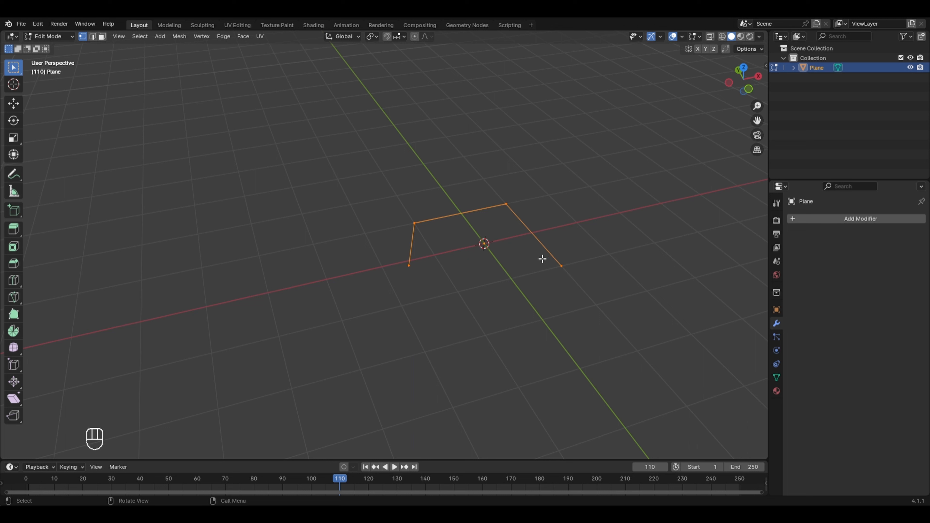
key("Tab")
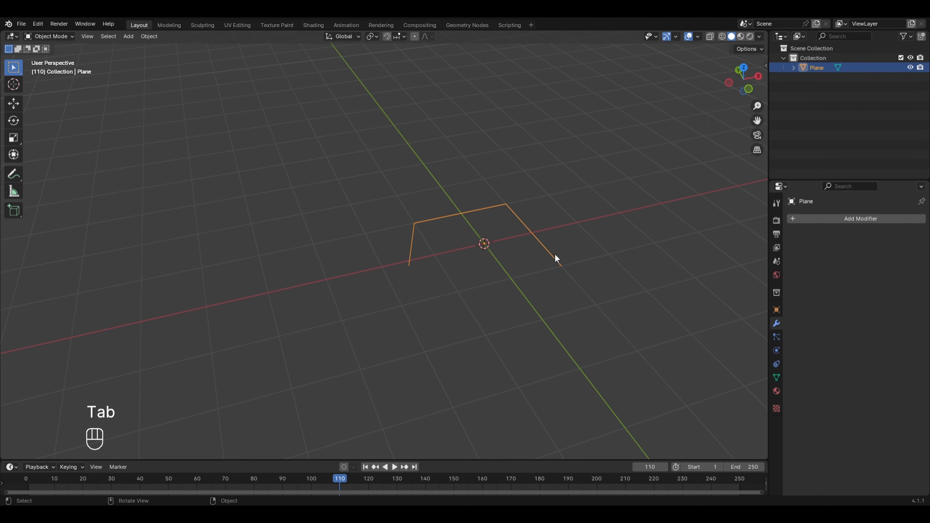
left_click(827, 220)
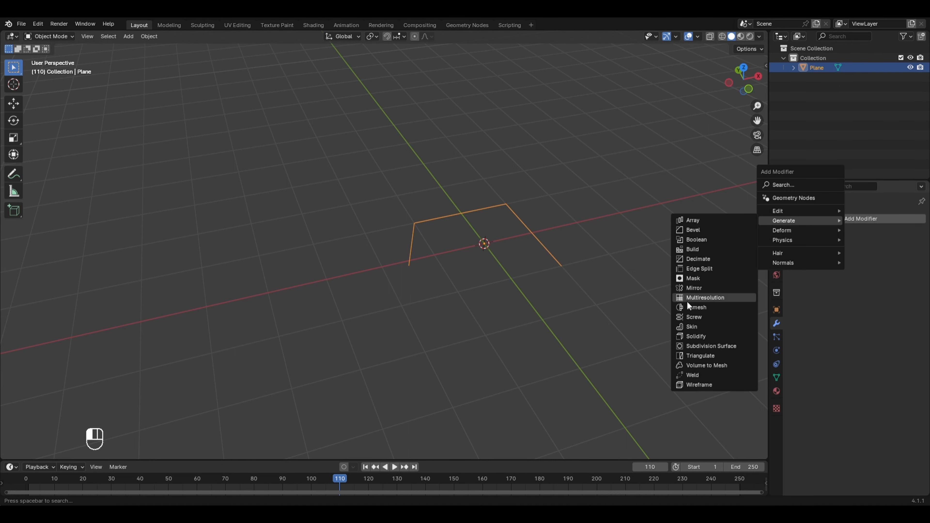
left_click(691, 326)
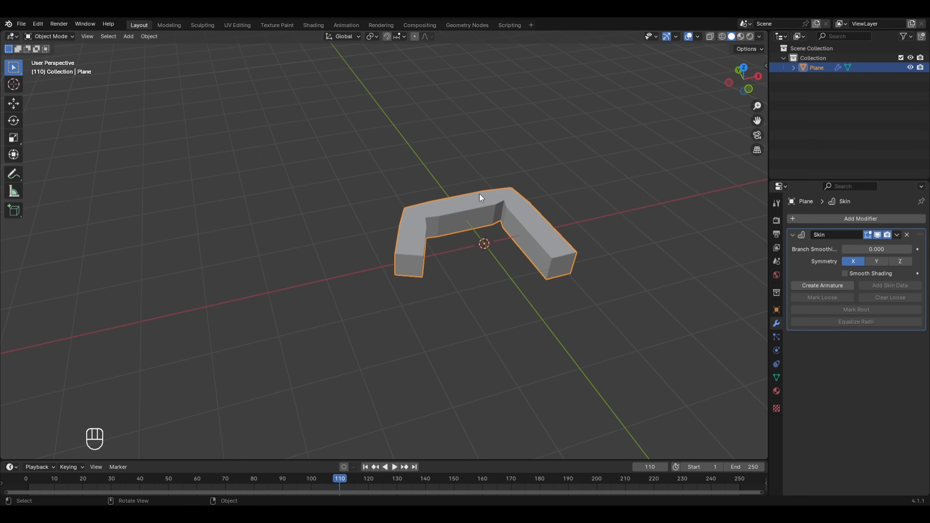
key("Tab")
key("Tab")
Add a 2 m cube and raise it about 2.58 m along Z above the skinned outline.
middle_click_drag(476, 308, 504, 313)
key("shift+a")
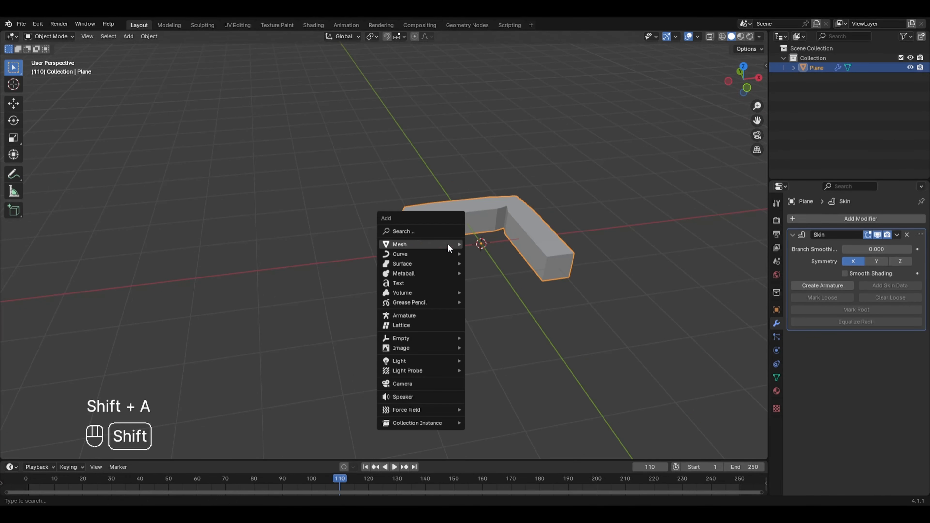
mouse_move(447, 243)
left_click(494, 251)
key("g")
key("z")
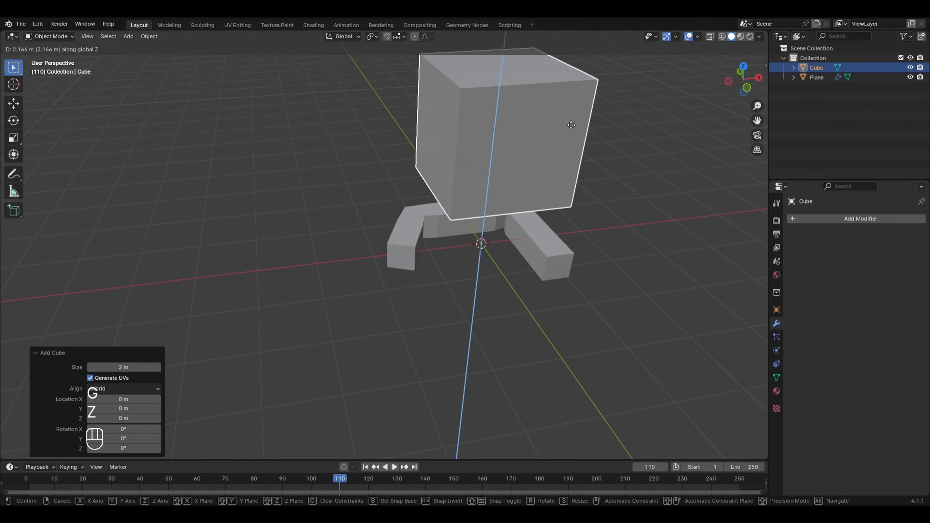
left_click(581, 106)
middle_click_drag(578, 152, 518, 201, "shift")
middle_click_drag(560, 269, 590, 240)
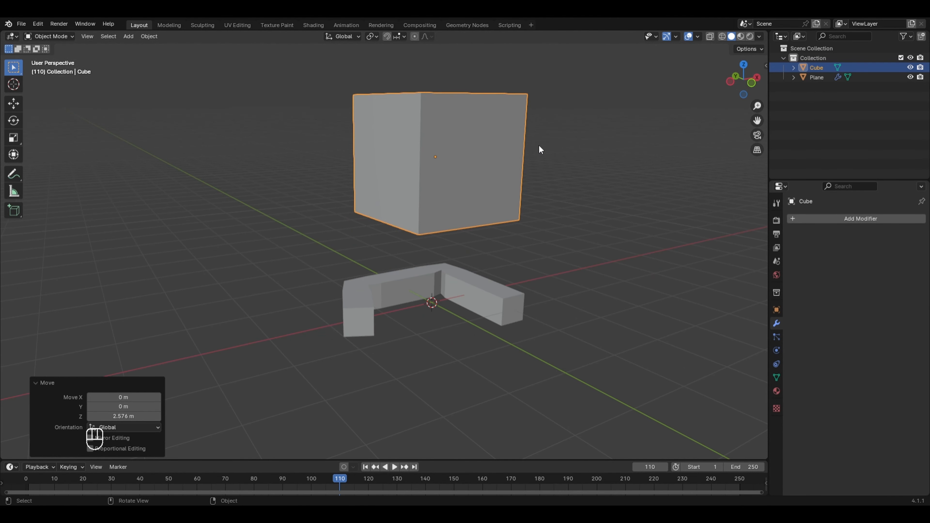
Add a Skin modifier to the cube and inspect the resulting frame from several sides.
left_click(859, 220)
mouse_move(845, 223)
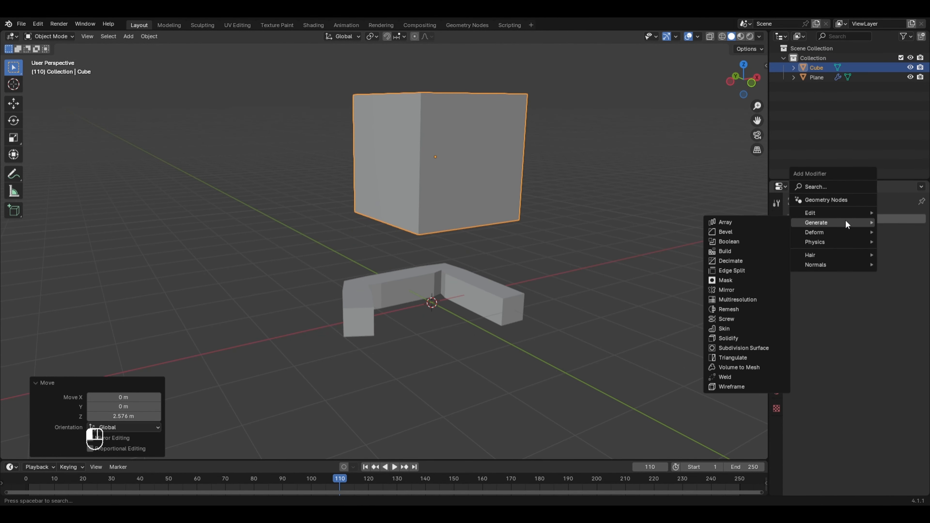
left_click(732, 327)
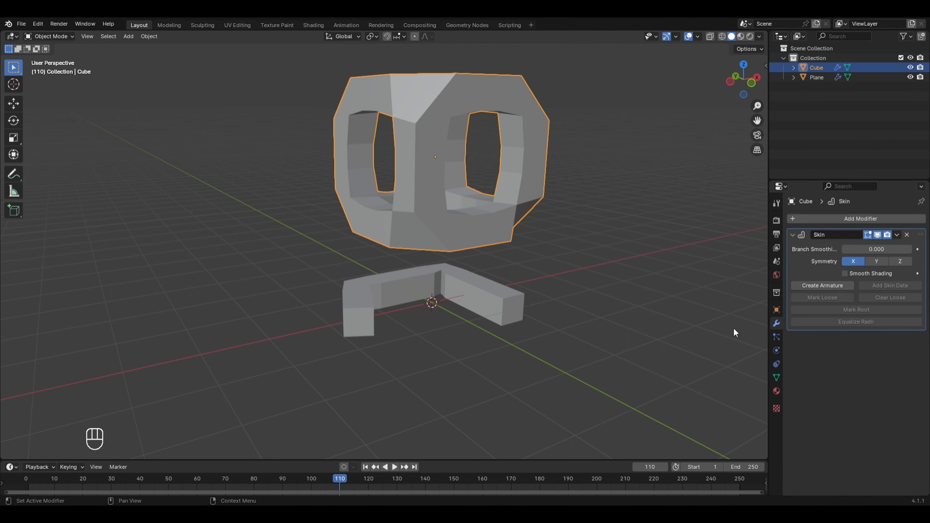
mouse_move(612, 300)
middle_mouse_down()
mouse_move(595, 304)
mouse_move(588, 330)
mouse_move(615, 318)
middle_mouse_up()
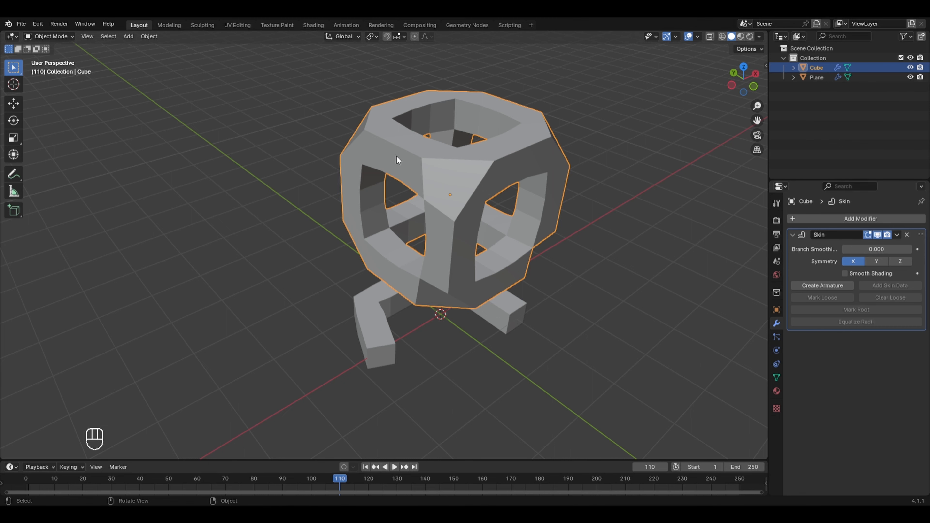
middle_click_drag(452, 193, 548, 200)
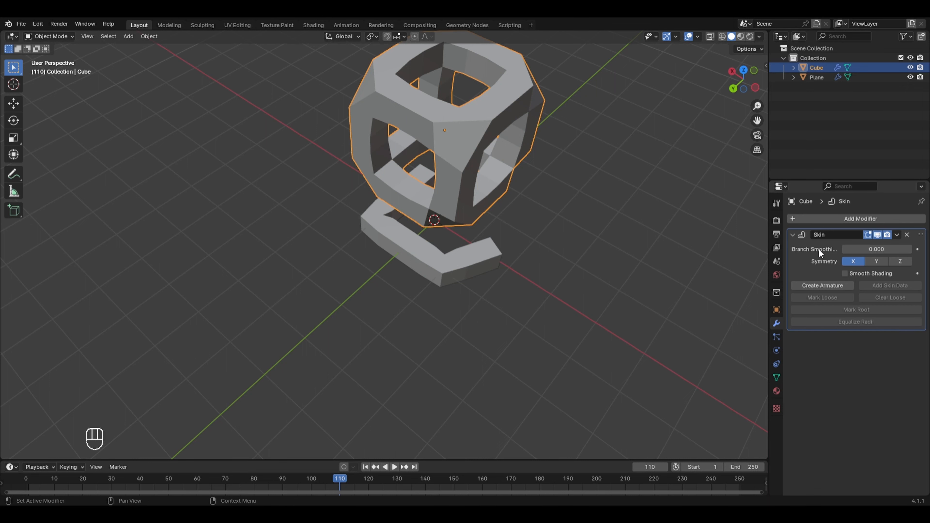
Set the cube's Skin modifier branch smoothing to 1.000 and view the smoothed frame from other angles.
left_click_drag(877, 249, 919, 249)
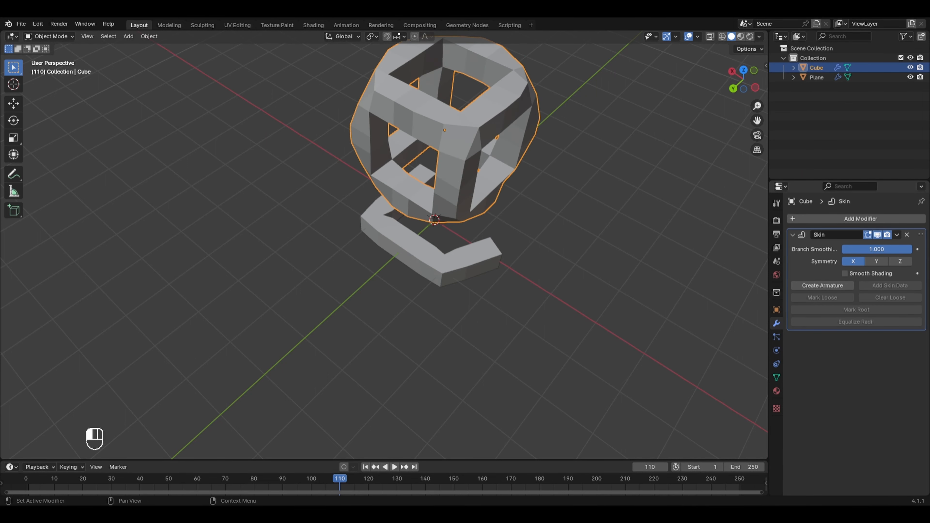
middle_click_drag(641, 293, 514, 258)
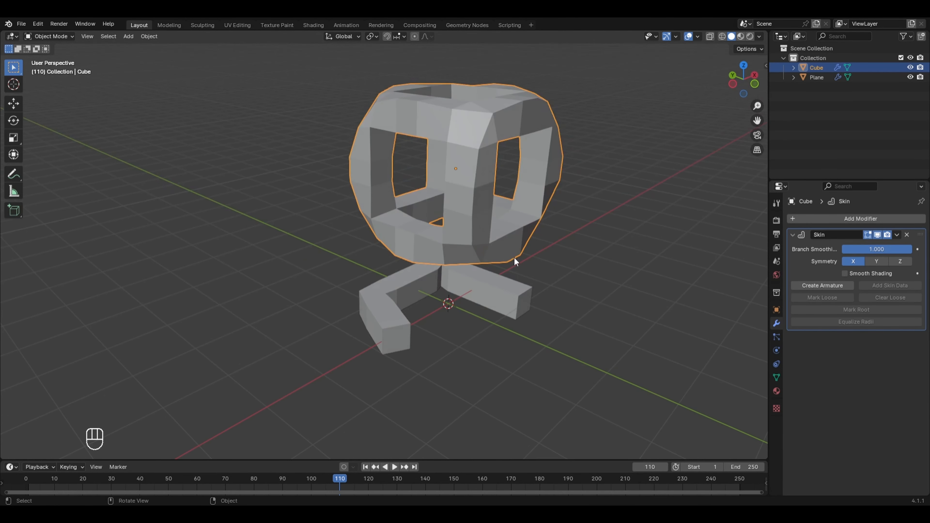
middle_click_drag(600, 346, 525, 379)
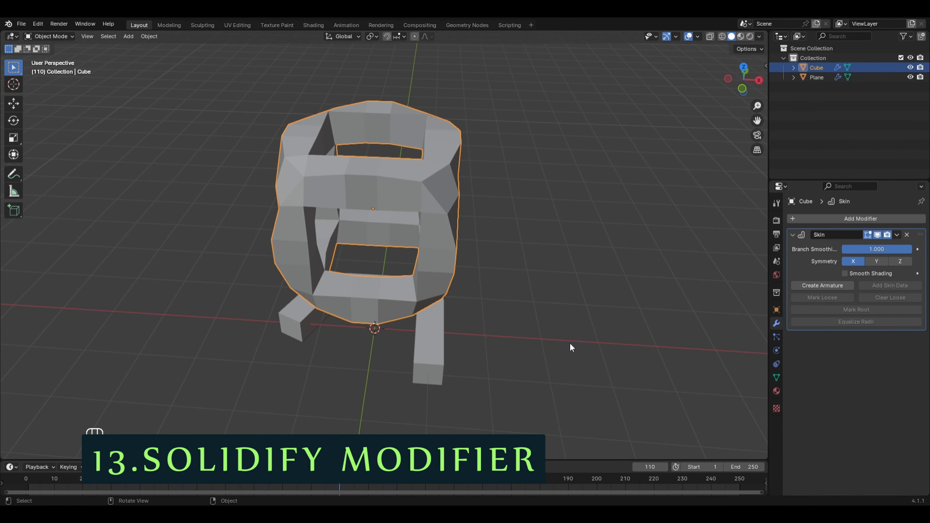
Delete the skinned cube and plane, and add a cylinder with 32 vertices, 1 m radius and 2 m depth at the origin.
key("a")
key("x")
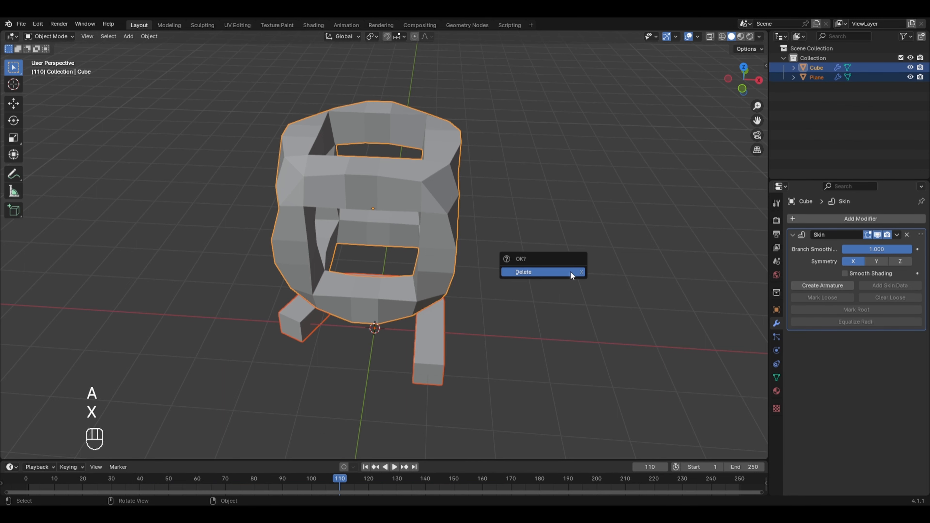
left_click(571, 273)
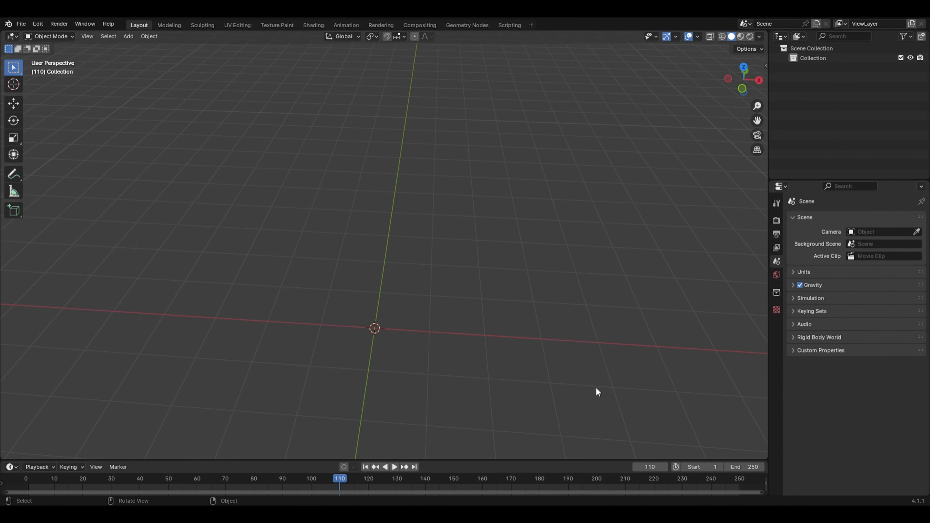
middle_click_drag(597, 392, 645, 383)
key("shift+a")
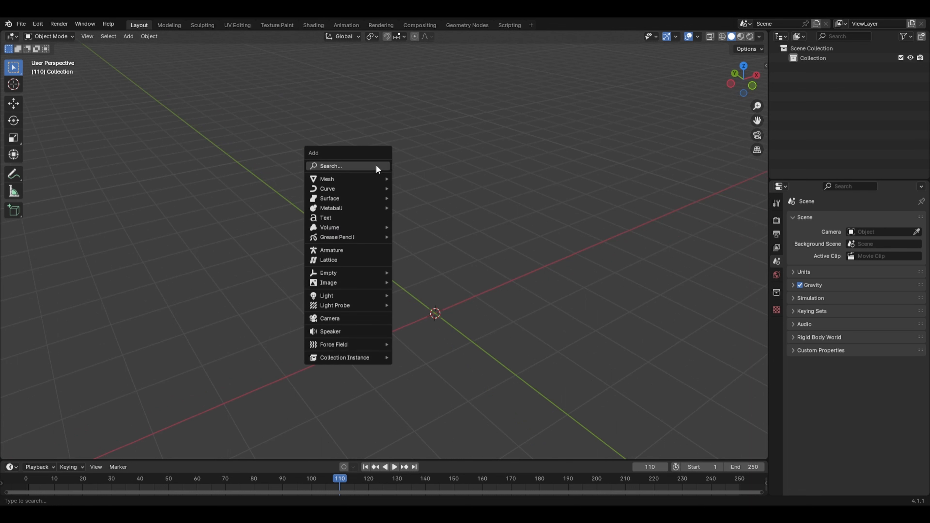
mouse_move(380, 179)
left_click(423, 216)
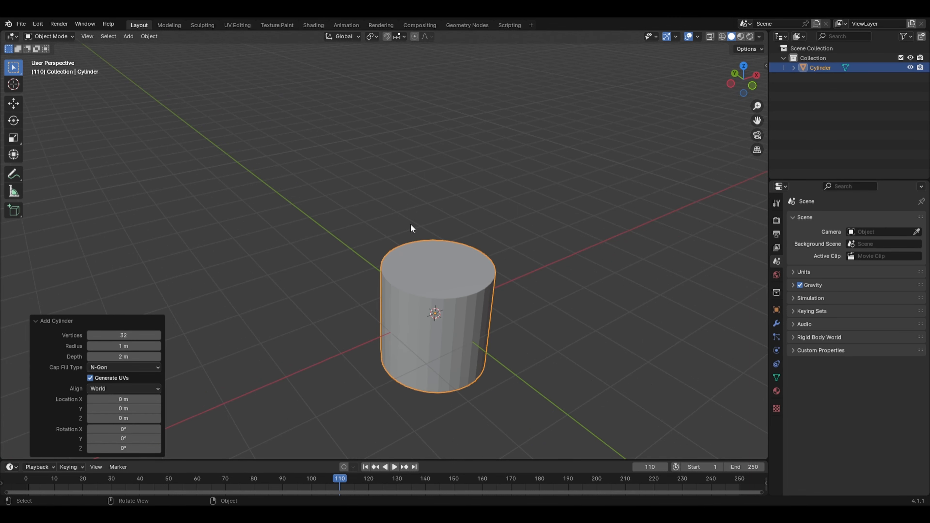
Delete the cylinder's top face so it becomes an open cup, and return to object mode.
key("Tab")
key("3")
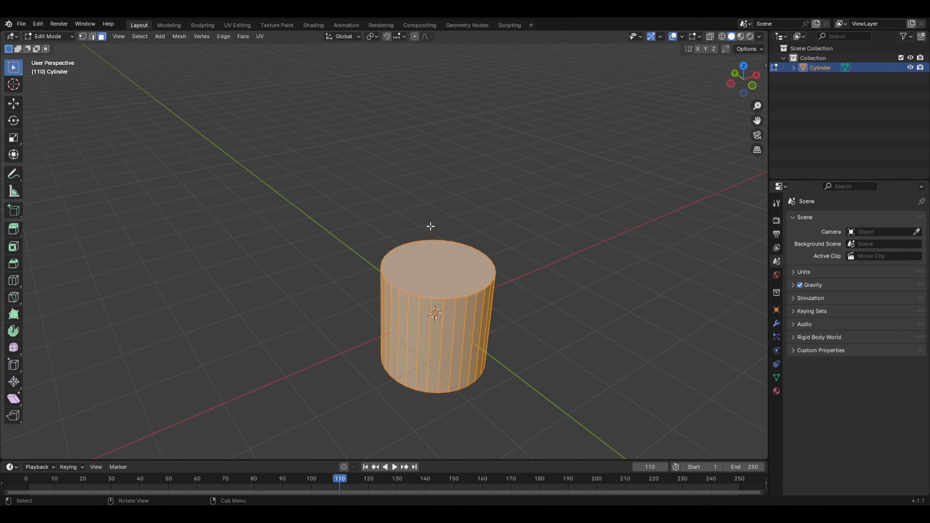
left_click(441, 268)
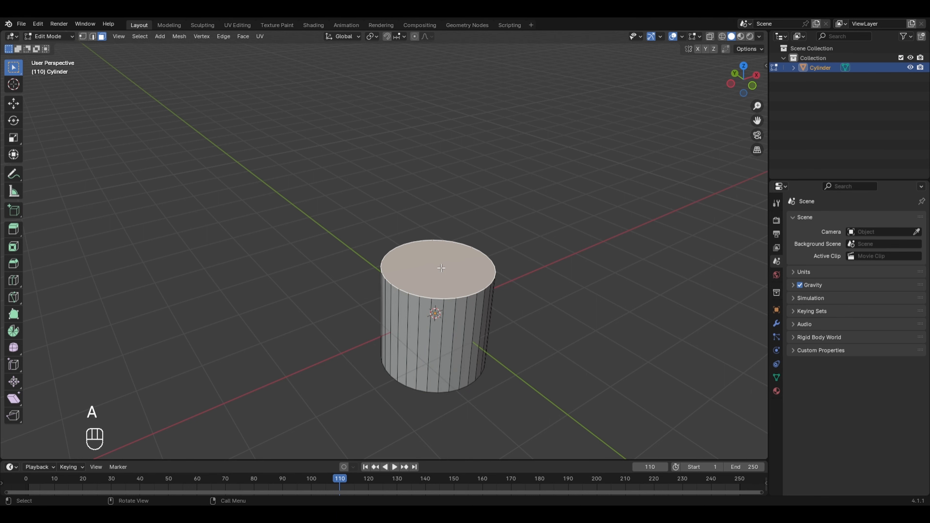
key("x")
left_click(413, 290)
middle_click_drag(413, 290, 631, 417)
key("Tab")
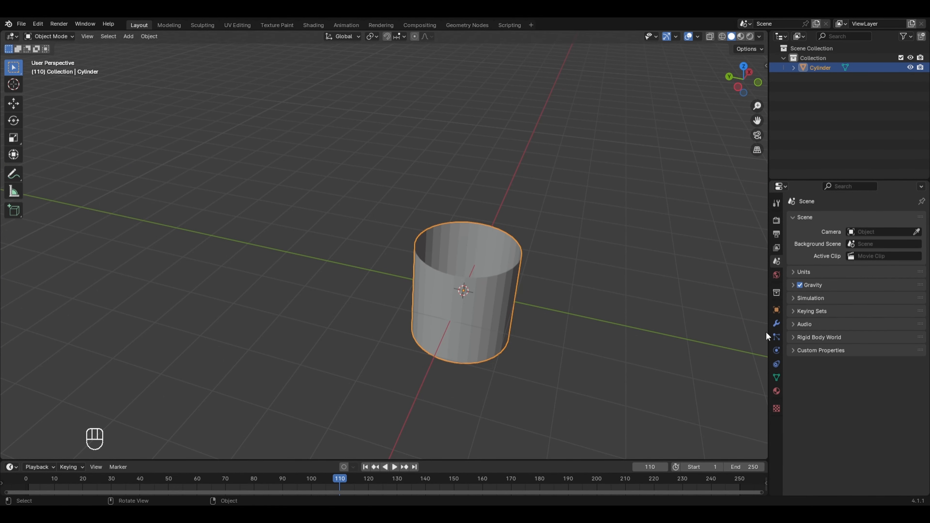
Add a Solidify modifier to the open cylinder and set its thickness to 0.11 m.
left_click(773, 323)
left_click(887, 219)
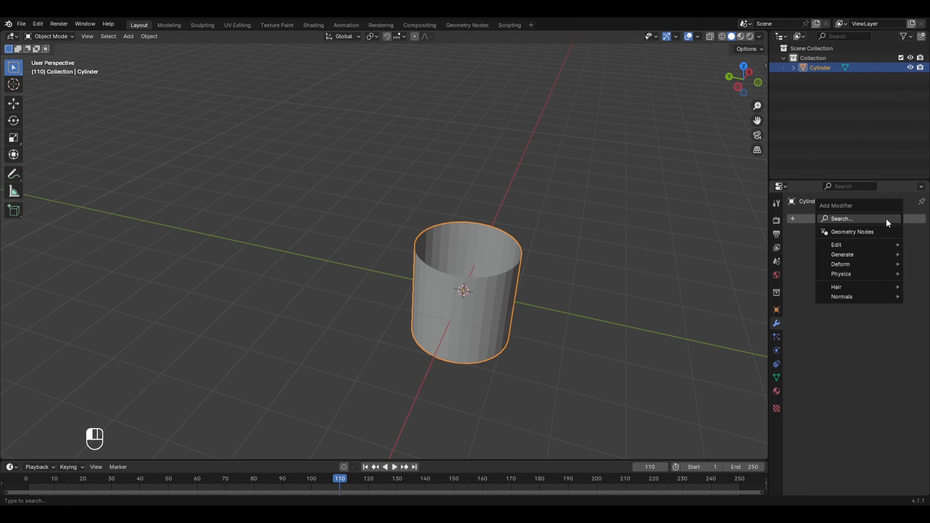
mouse_move(859, 257)
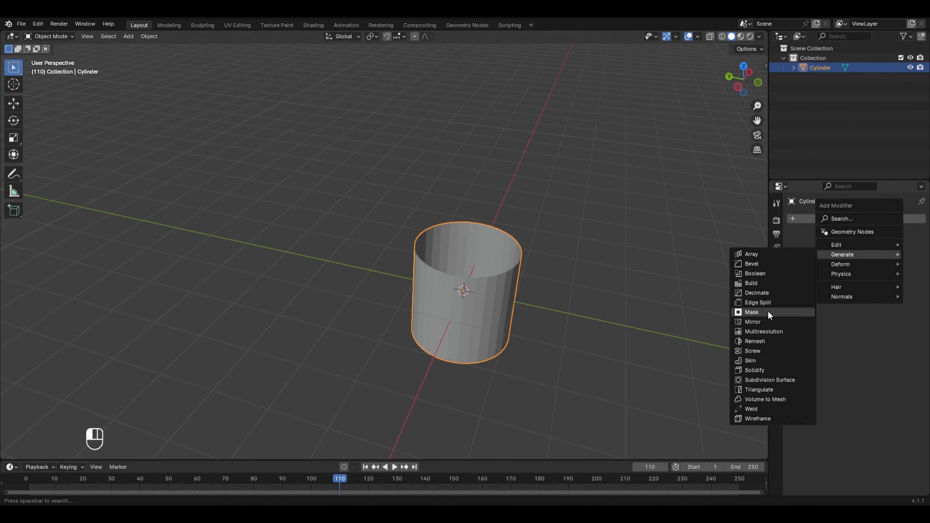
left_click(756, 370)
scroll(613, 357, "up", 5)
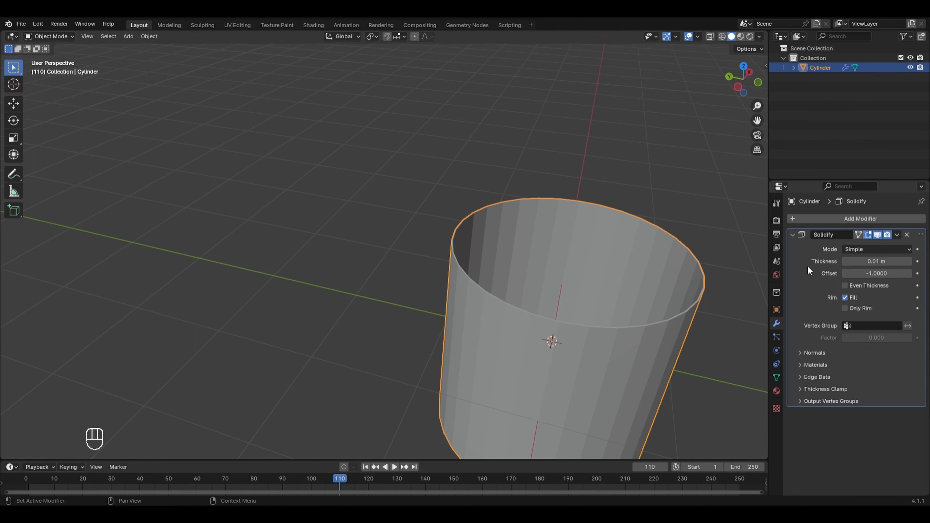
left_click_drag(873, 261, 907, 261)
scroll(670, 339, "down", 2)
middle_click_drag(658, 341, 623, 346)
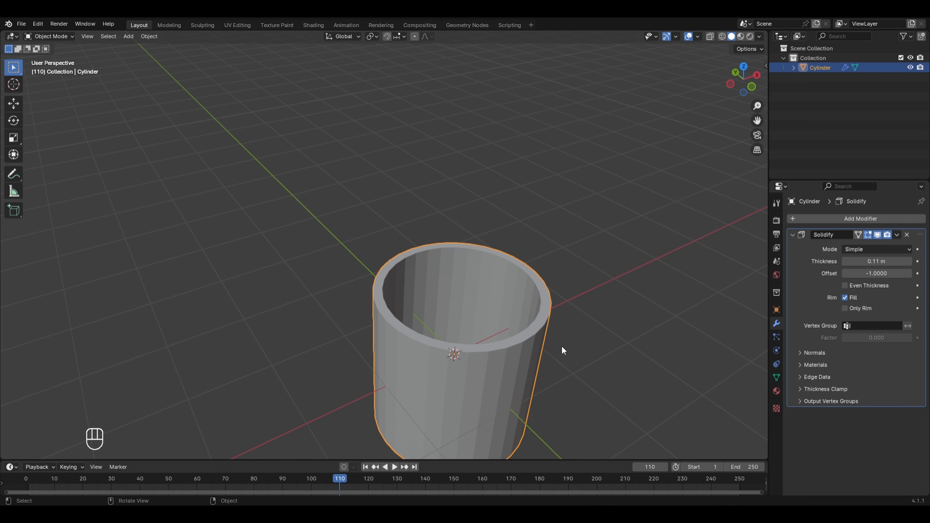
Undo and redo the Solidify thickness change, comparing the cup's thin and thick walls from different angles.
key("ctrl+z")
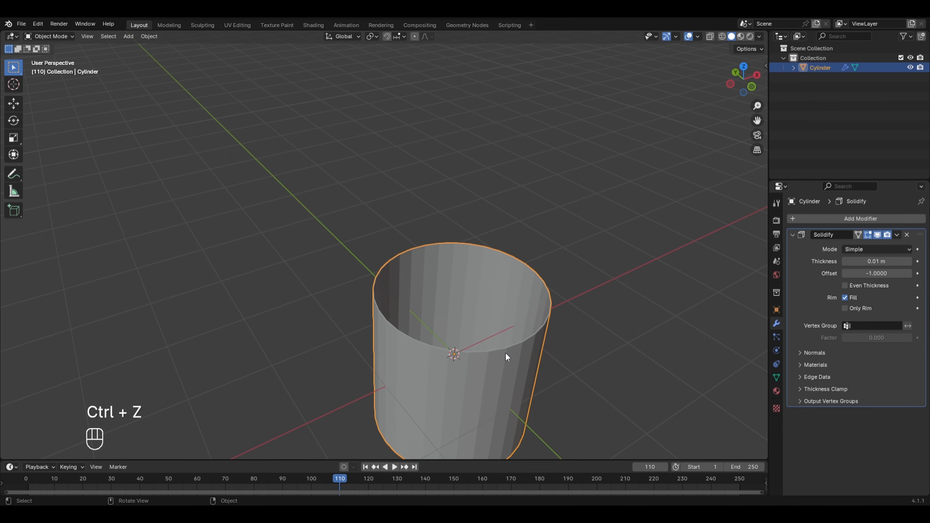
middle_click_drag(505, 354, 546, 393)
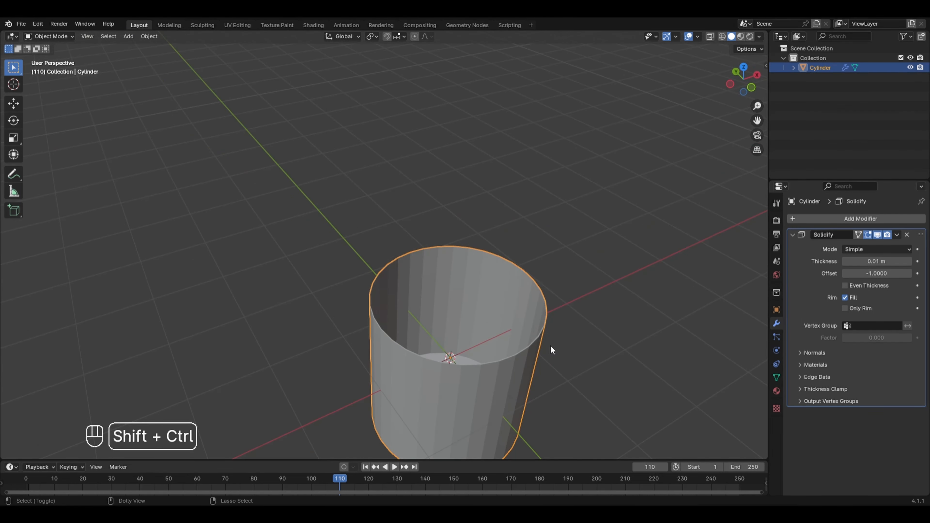
key("ctrl+shift+z")
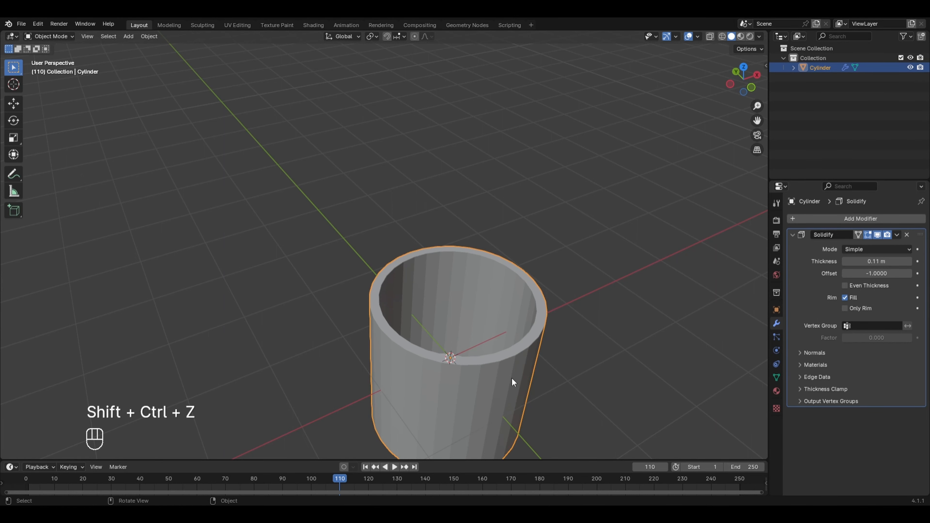
middle_click_drag(512, 379, 543, 434)
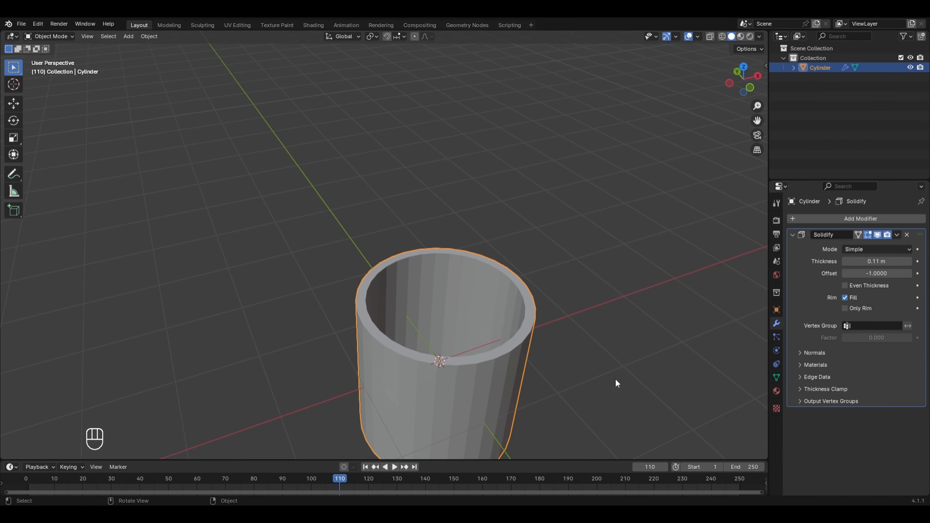
middle_click_drag(616, 379, 570, 418)
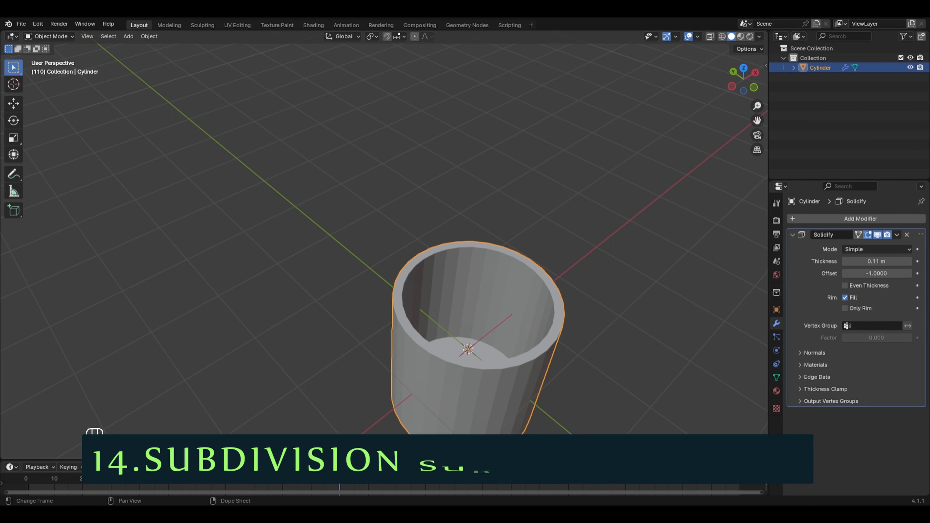
Add a Subdivision Surface modifier to the cylinder after the Solidify modifier.
scroll(537, 373, "down", 3)
mouse_move(537, 369)
middle_mouse_down()
mouse_move(594, 371)
mouse_move(549, 368)
middle_mouse_up()
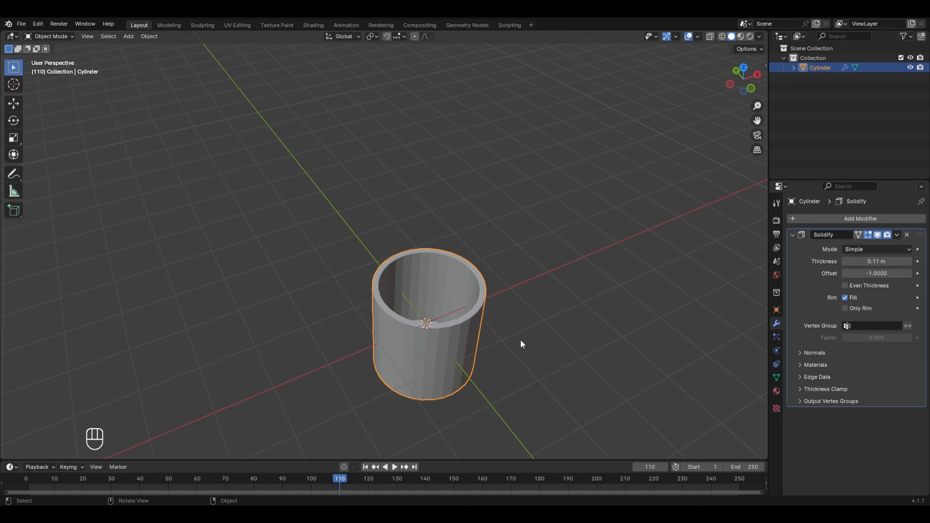
left_click(879, 220)
mouse_move(880, 220)
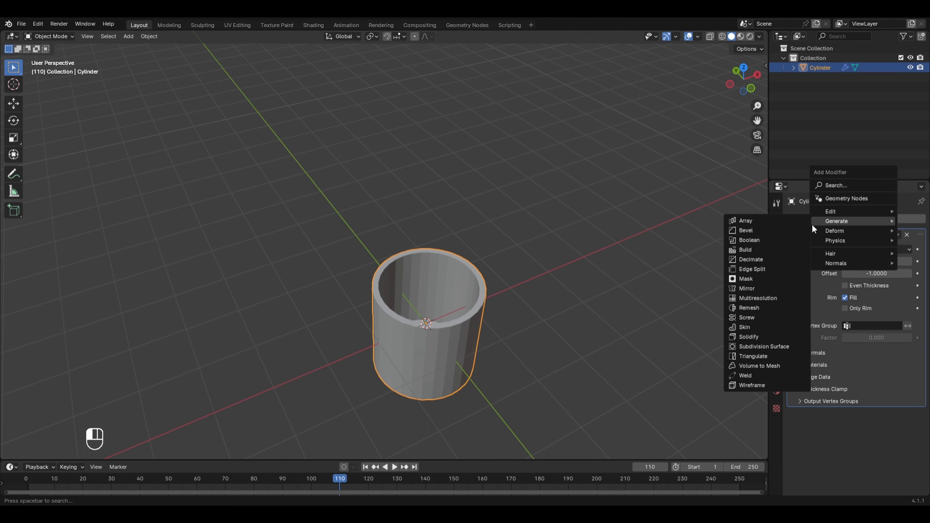
left_click(754, 345)
middle_click_drag(553, 380, 540, 364)
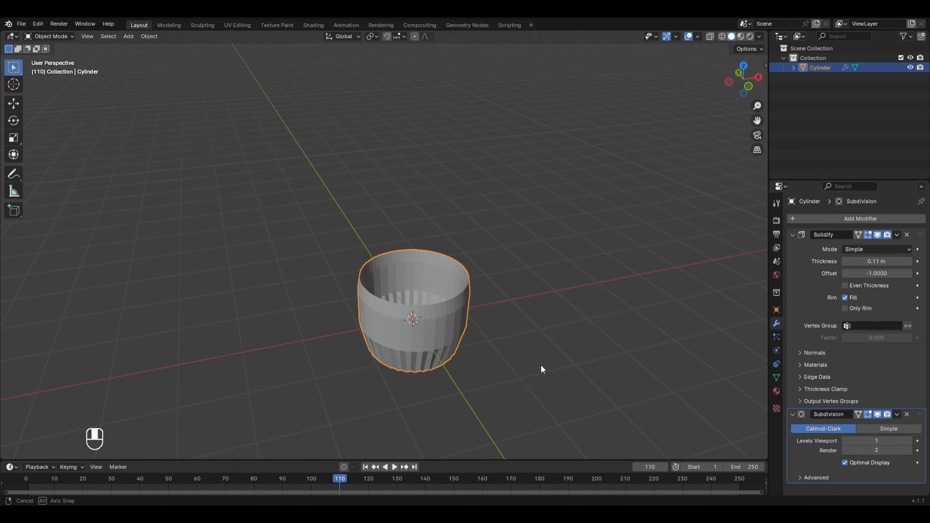
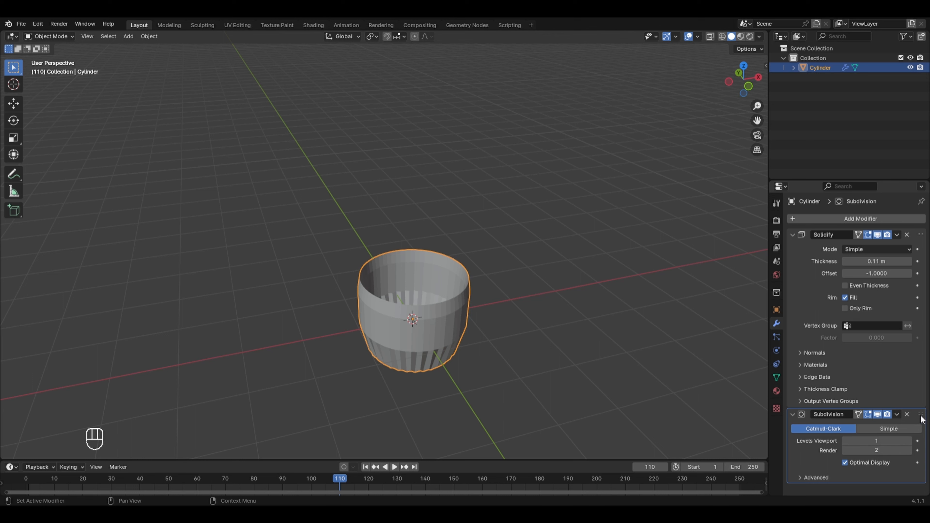
Try the Subdivision modifier above Solidify in the stack, and undo the reordering.
left_click_drag(920, 415, 906, 219)
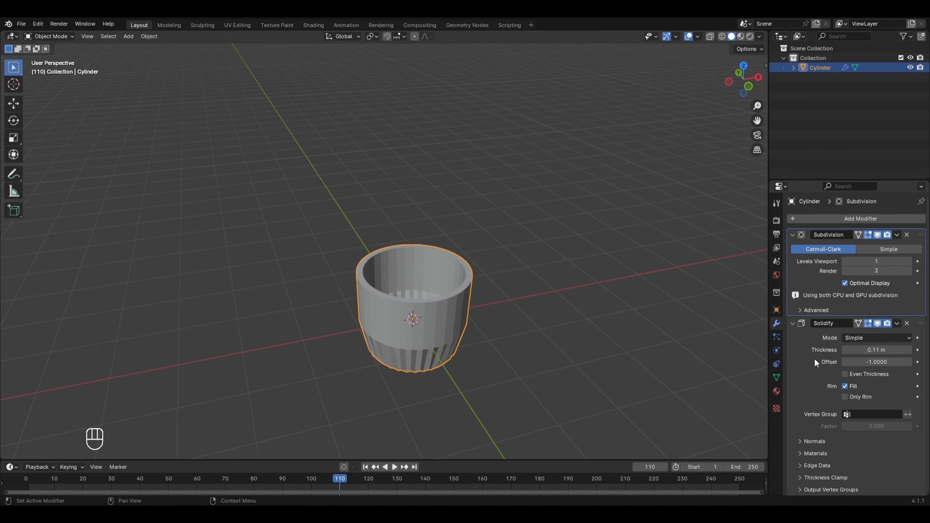
key("ctrl+z")
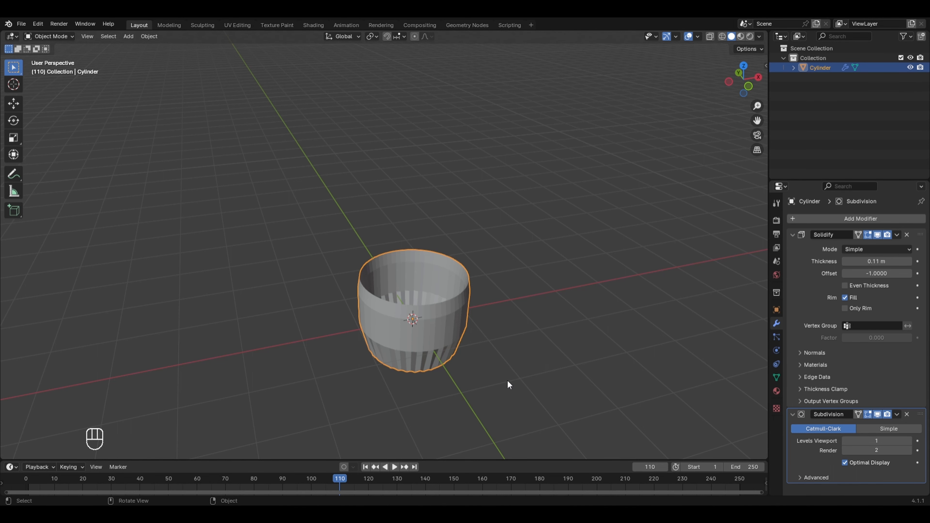
middle_click_drag(507, 381, 566, 405)
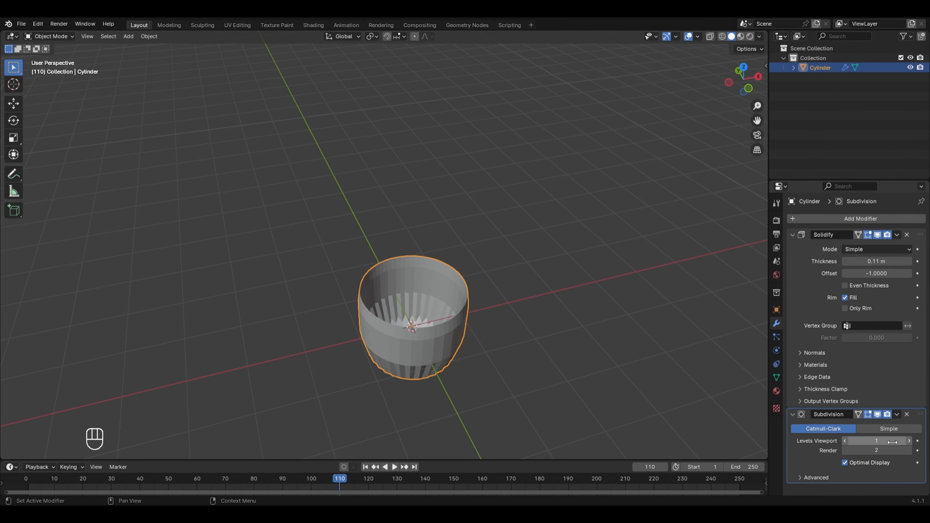
Set the Subdivision modifier's viewport levels to 3 and look into the smoothed cup.
left_click(865, 442)
type("3")
key("Return")
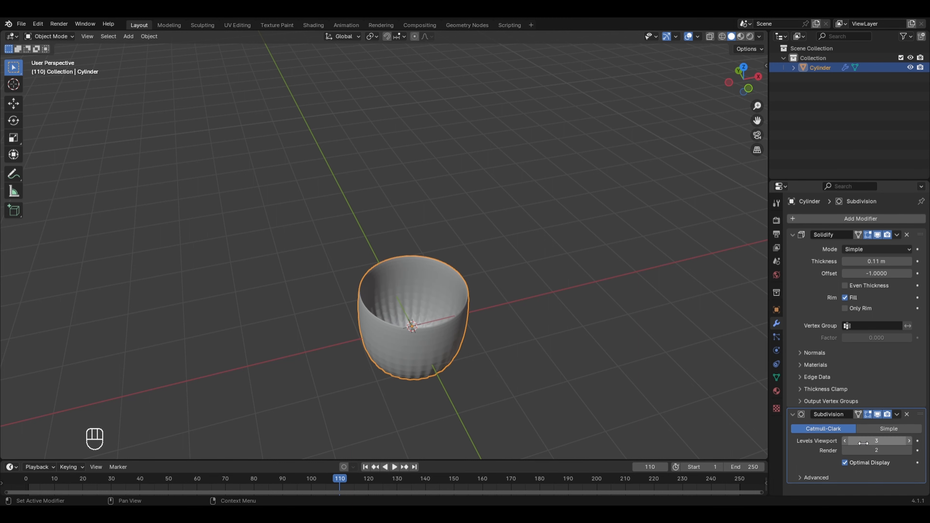
mouse_move(575, 372)
middle_mouse_down()
mouse_move(645, 342)
mouse_move(679, 349)
mouse_move(691, 366)
mouse_move(570, 385)
middle_mouse_up()
Set the Subdivision modifier's viewport levels to 4 and its render levels to 4.
left_click(858, 443)
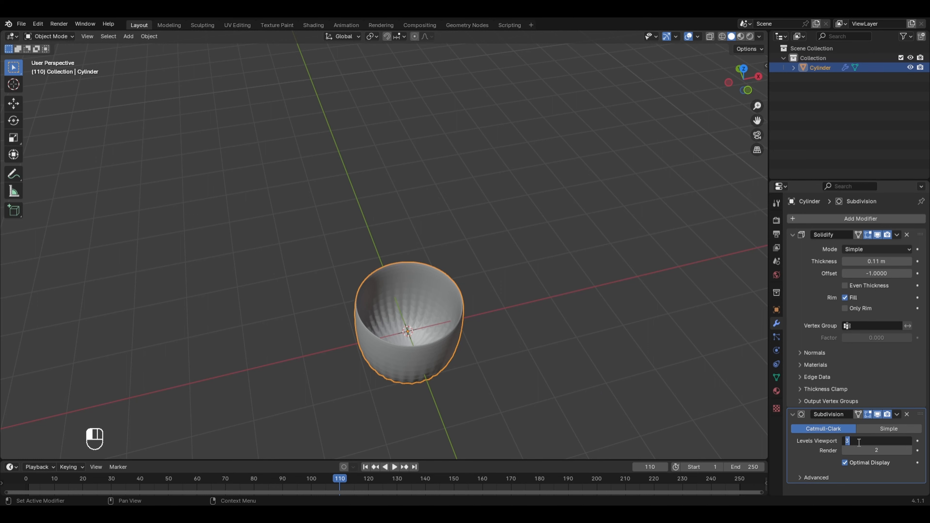
type("4")
key("Return")
middle_click_drag(622, 410, 808, 444)
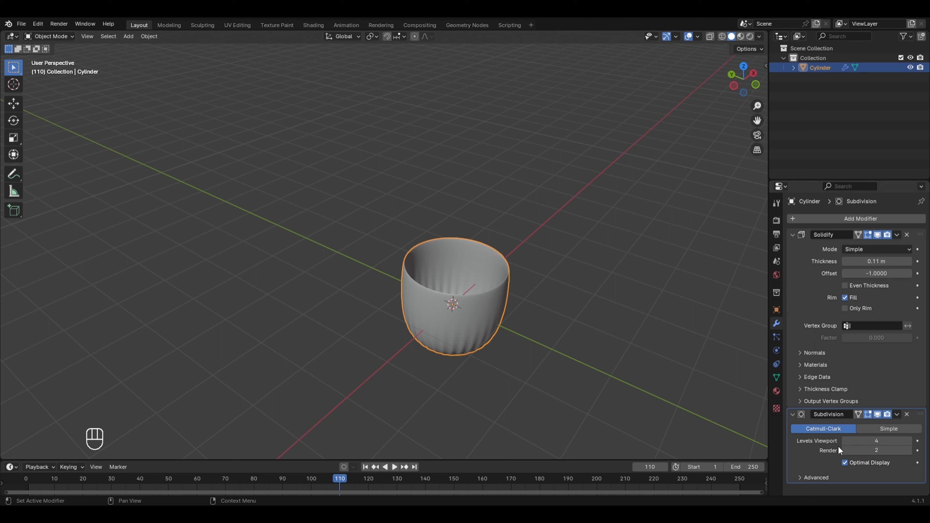
left_click(866, 451)
type("4")
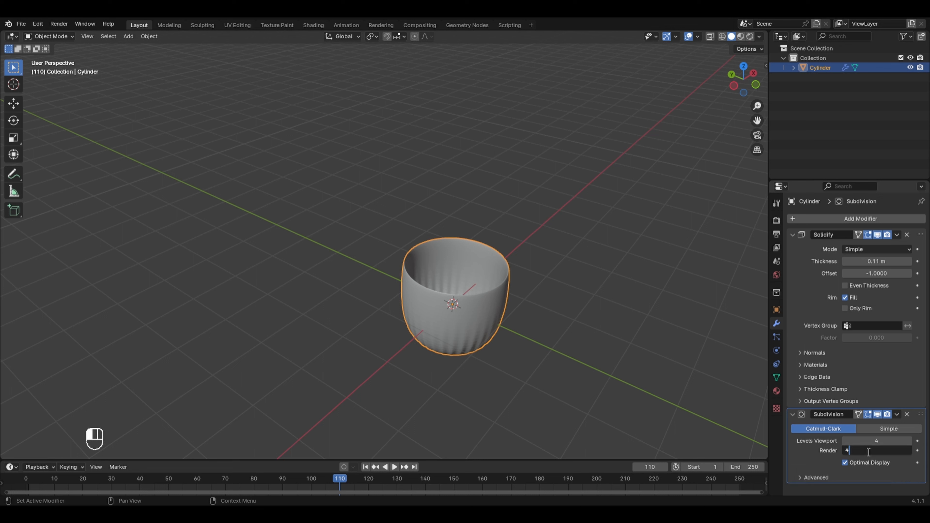
key("Return")
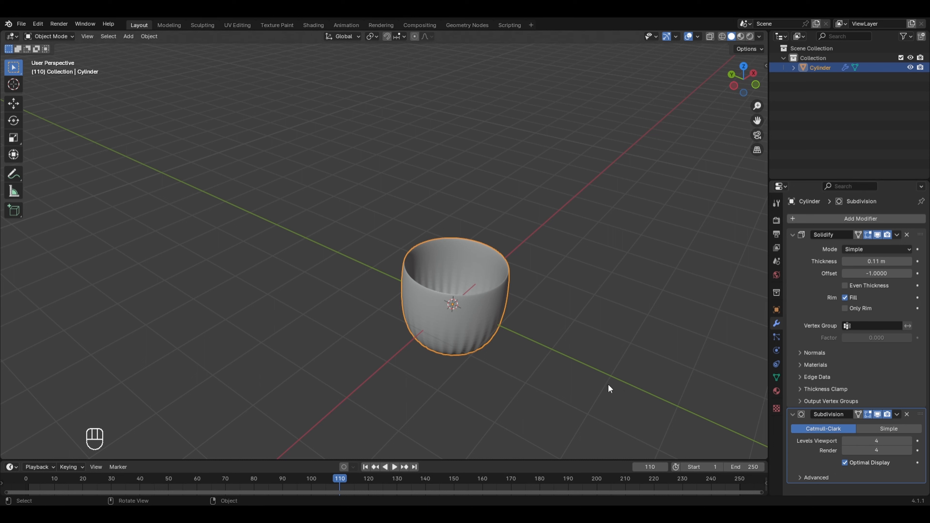
left_click(61, 23)
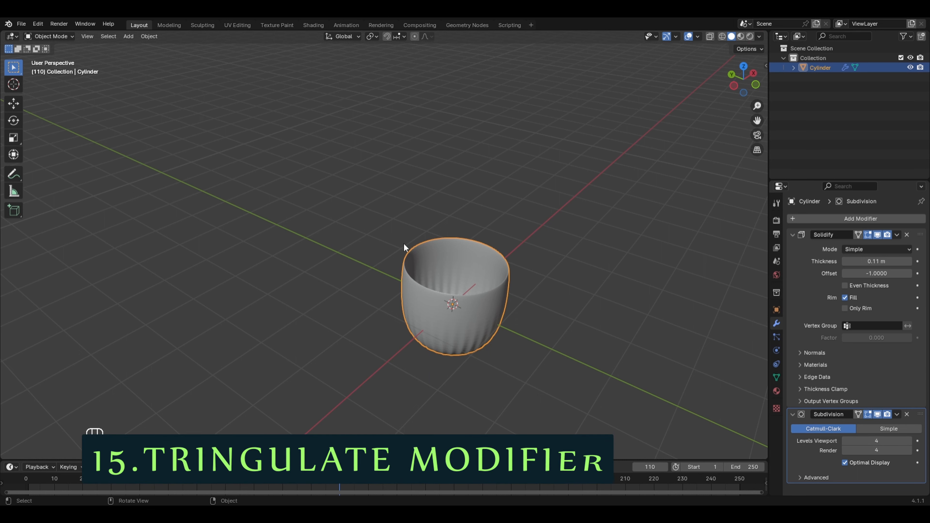
Delete the subdivided cylinder and add a 2 m monkey mesh at the origin.
key("x")
left_click(457, 296)
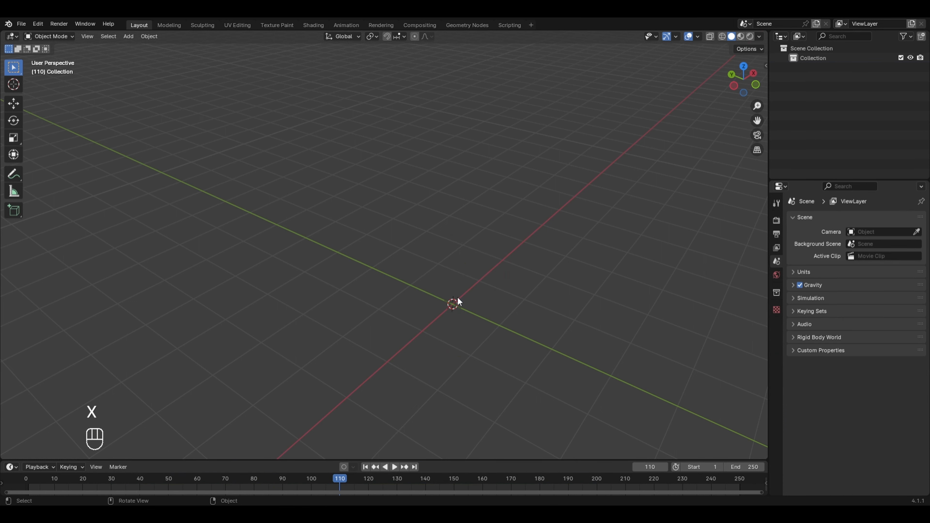
key("shift+a")
key("shift+a")
mouse_move(440, 247)
left_click(490, 338)
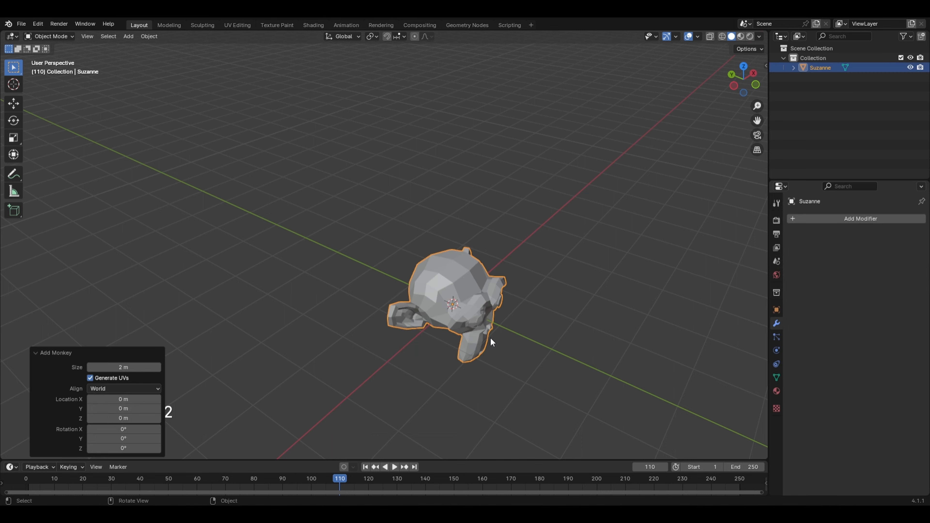
Add a Triangulate modifier to the monkey head and inspect its triangulated faces from the front.
scroll(662, 371, "up", 3)
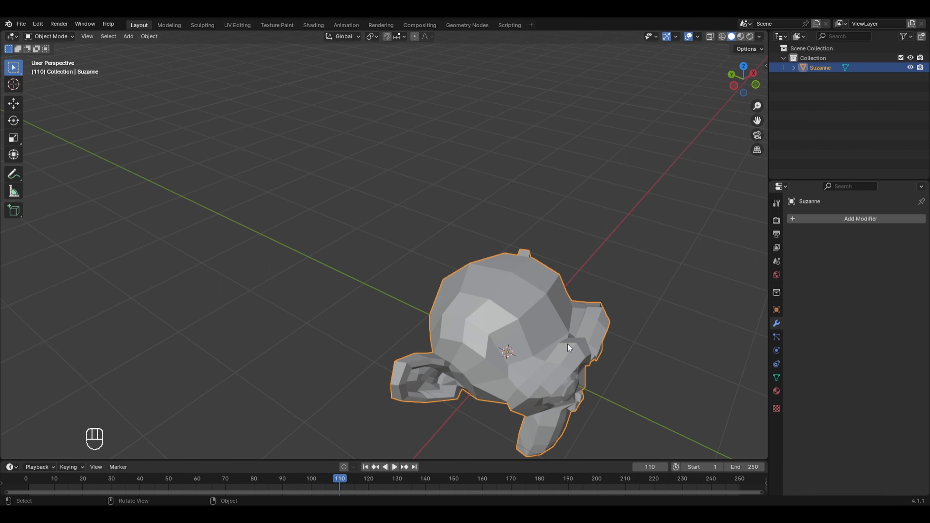
middle_click_drag(568, 345, 472, 354)
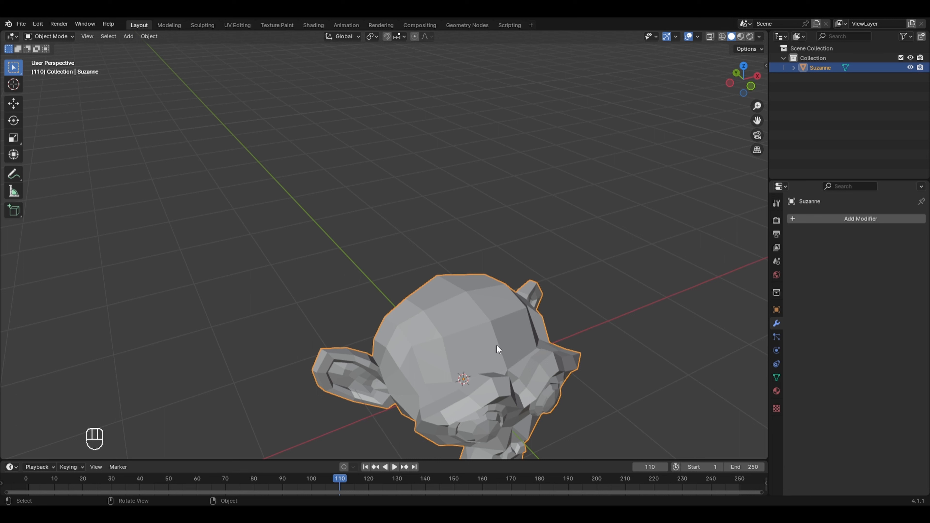
left_click(854, 214)
mouse_move(853, 215)
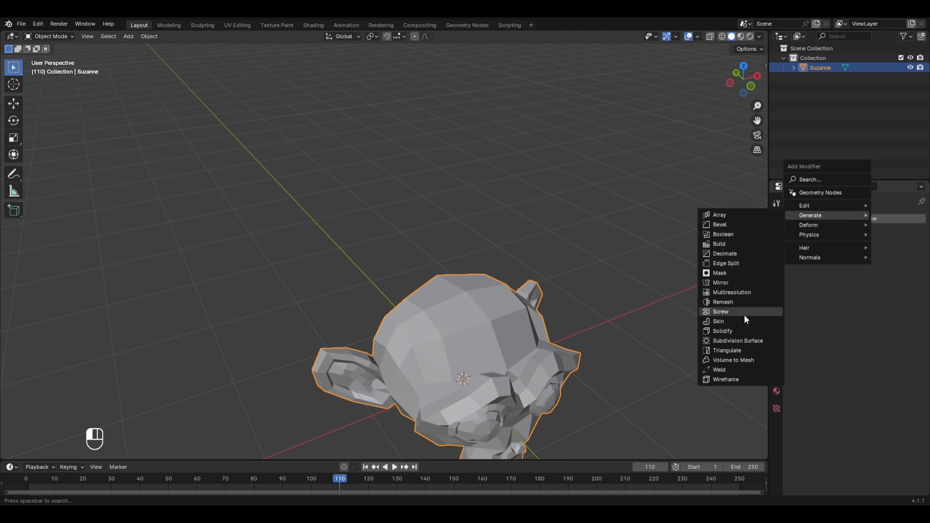
left_click(732, 350)
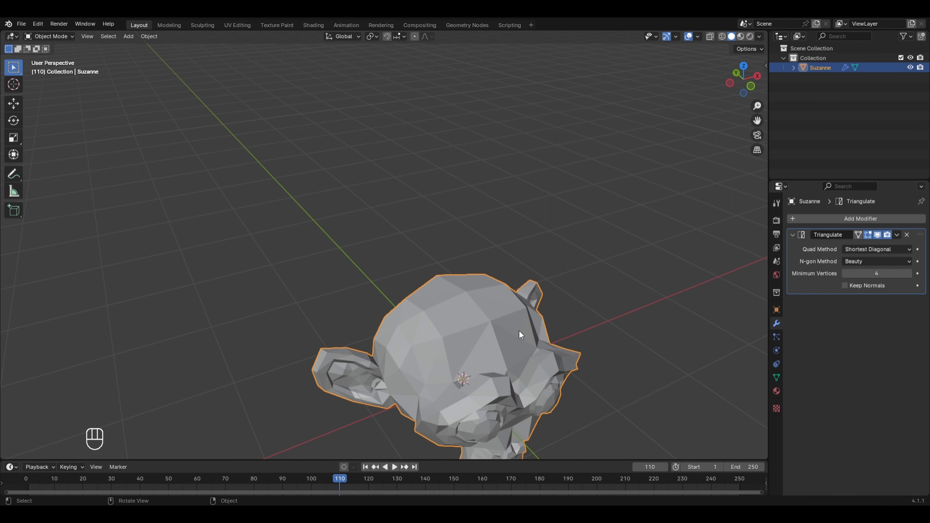
scroll(519, 330, "down", 1)
mouse_move(526, 349)
middle_mouse_down()
mouse_move(515, 369)
mouse_move(501, 358)
mouse_move(513, 358)
middle_mouse_up()
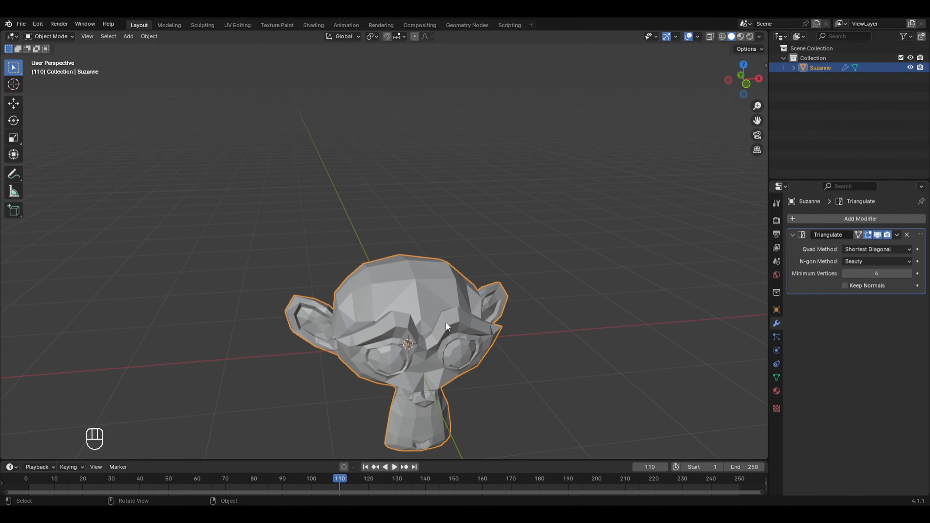
scroll(573, 384, "down", 1)
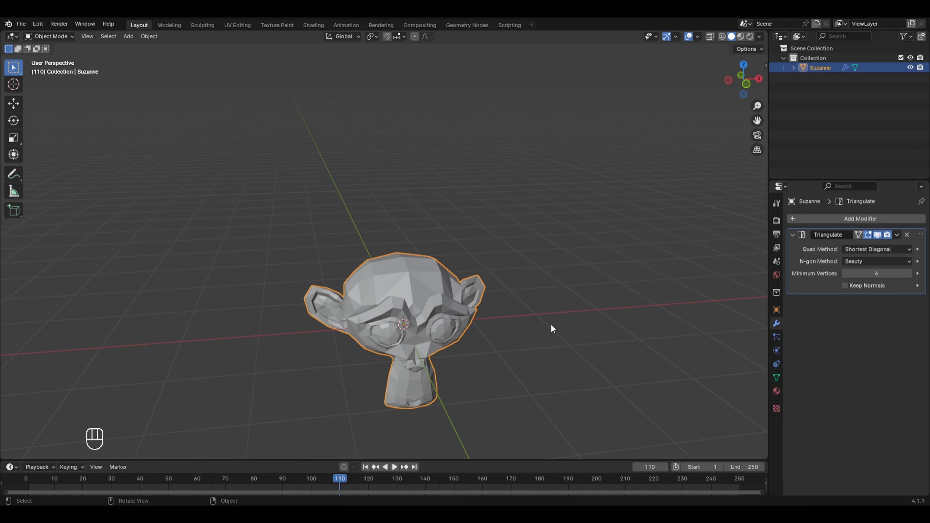
Delete the monkey and add a torus with 48 major and 12 minor segments, 1 m major and 0.25 m minor radius.
key("x")
left_click(479, 322)
key("shift+a")
mouse_move(403, 246)
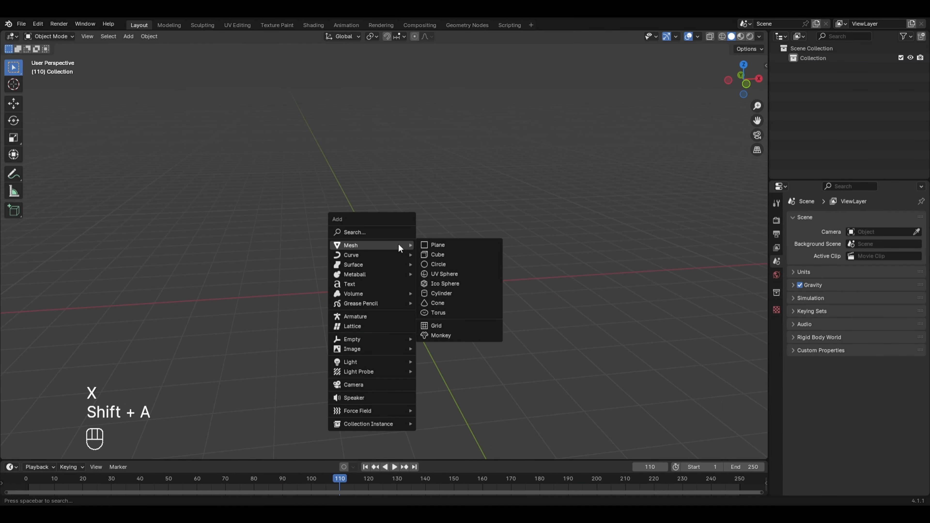
left_click(454, 312)
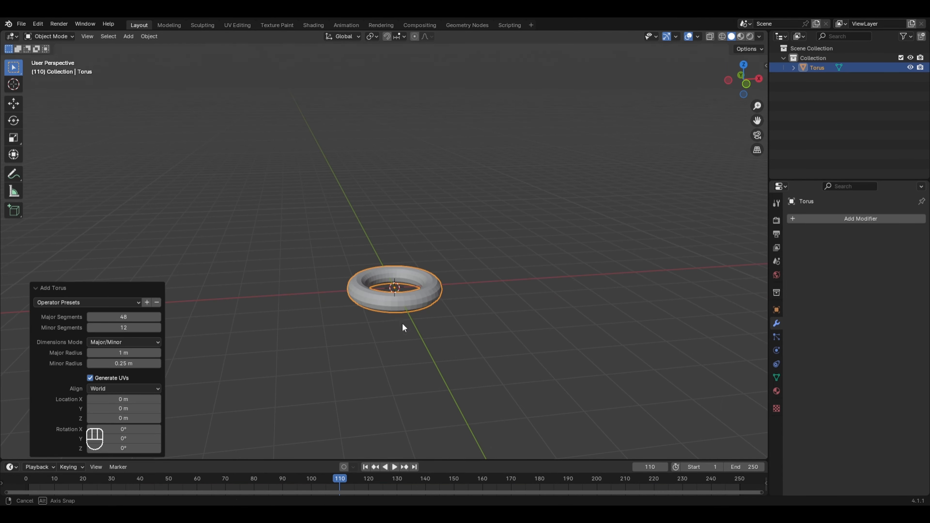
Add an empty volume object at the origin, at the torus's centre.
middle_click_drag(401, 322, 580, 362)
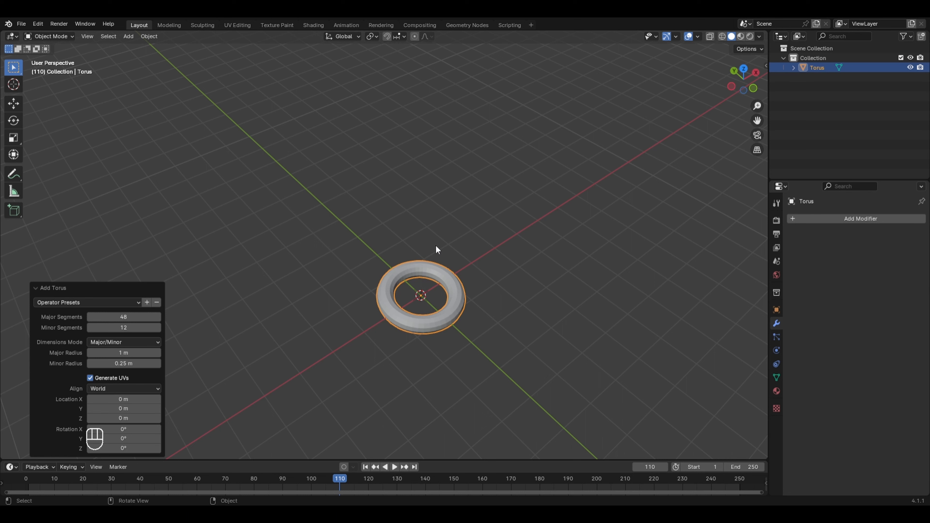
key("shift+a")
mouse_move(381, 283)
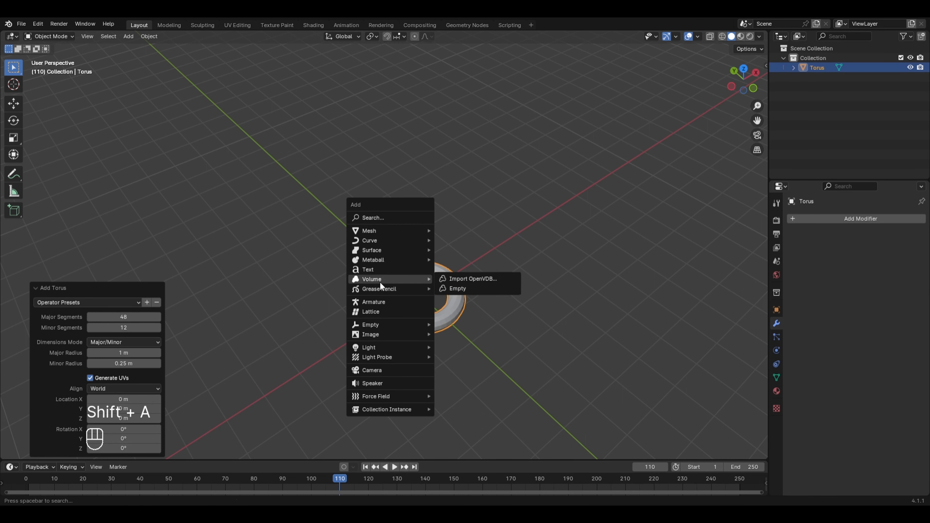
left_click(465, 288)
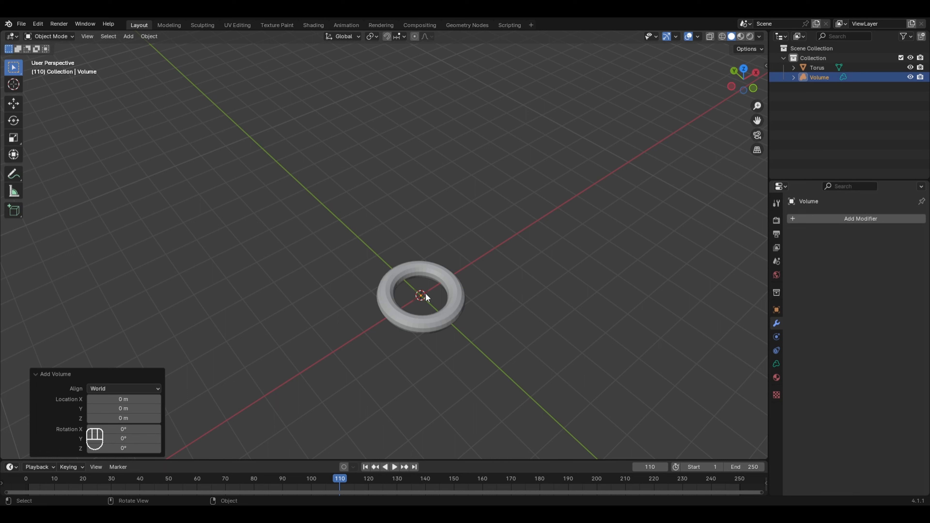
Add a Mesh to Volume modifier to the volume and set the torus as its source object.
left_click(865, 218)
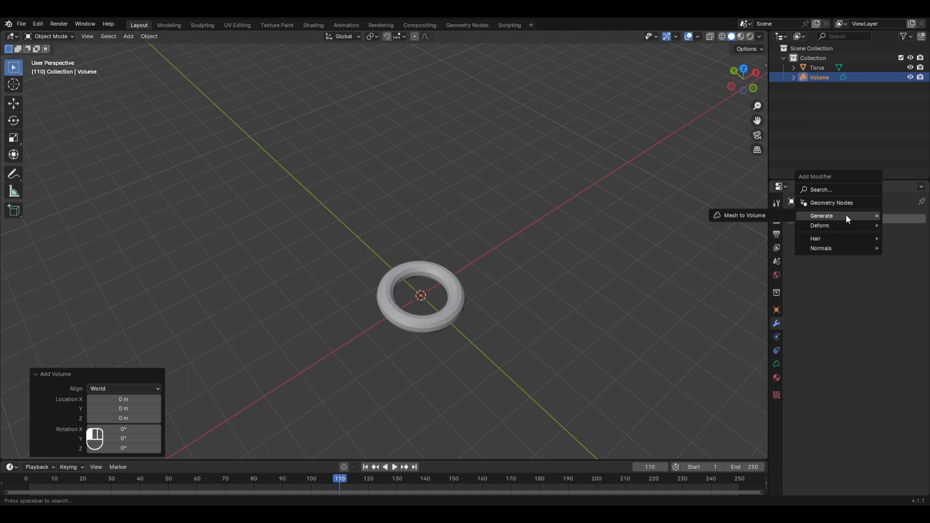
left_click(743, 215)
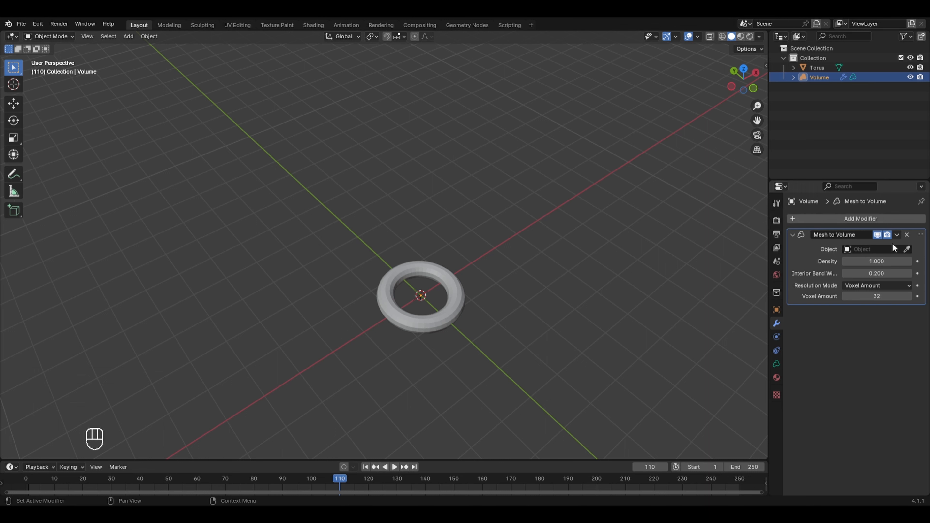
left_click(907, 251)
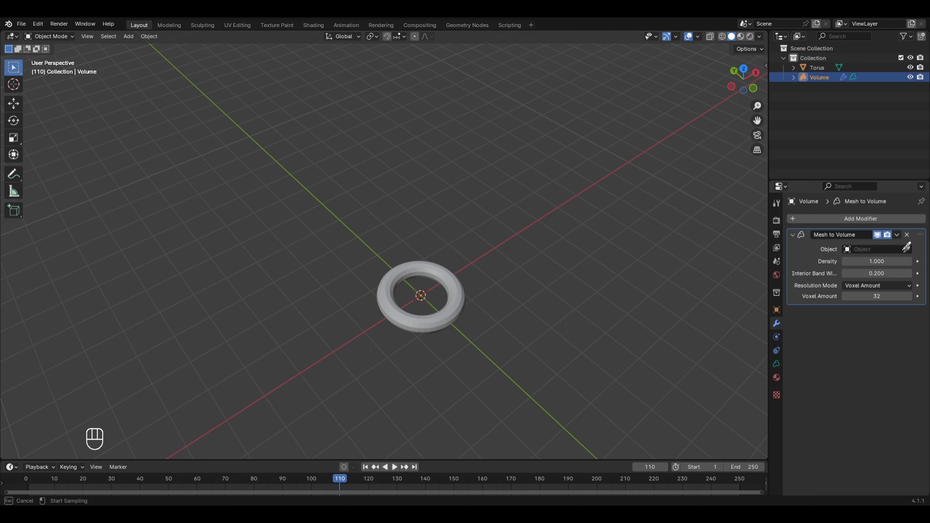
left_click(454, 303)
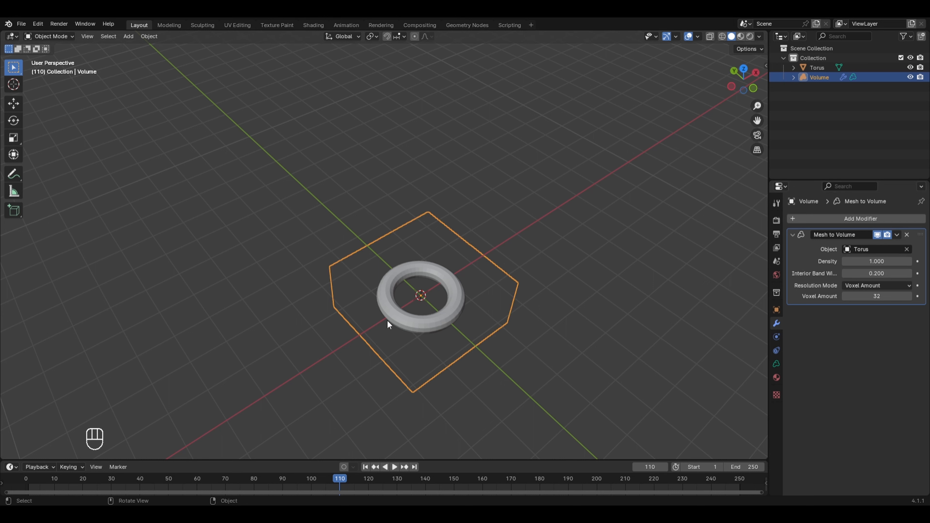
Hide the torus in the viewport and disable it in renders so only the volume shows.
left_click(910, 68)
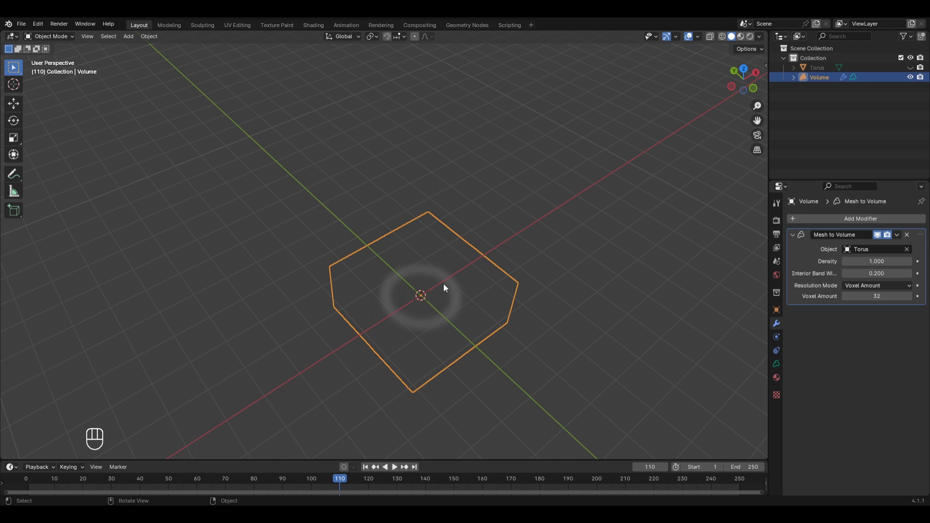
left_click(920, 67)
scroll(475, 337, "up", 3)
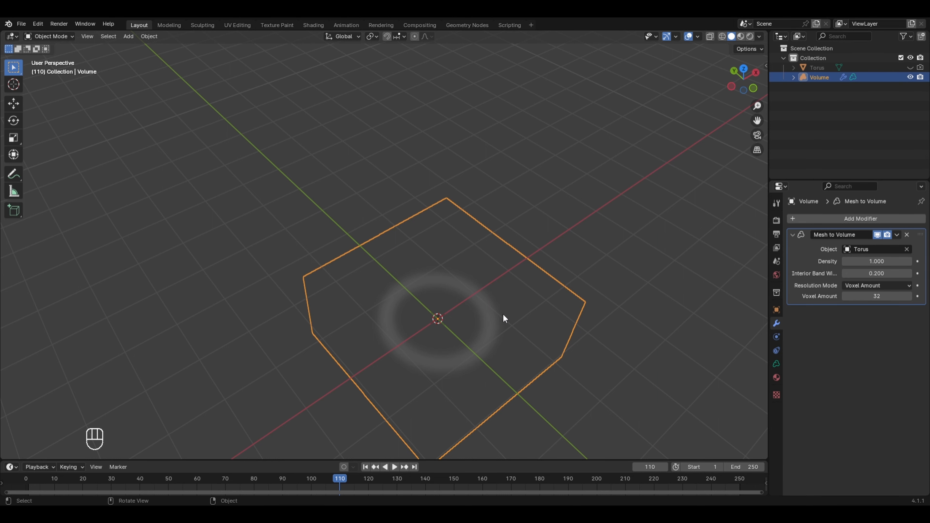
Raise the Mesh to Volume modifier's density to 3 and finally to 4.
left_click(876, 261)
type("3")
key("Return")
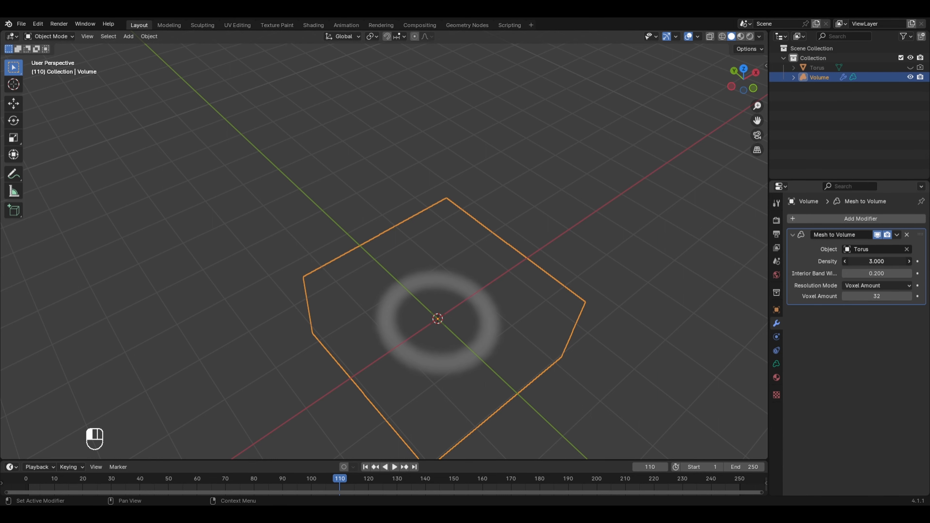
left_click(871, 261)
type("4")
key("Return")
middle_click_drag(732, 326, 597, 389)
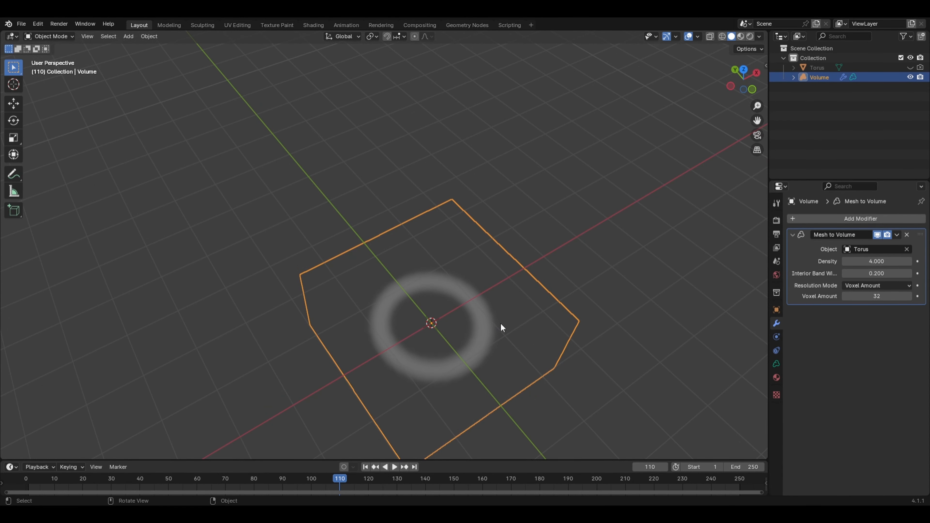
Add a Volume Displace modifier to the volume and create a new texture for it.
left_click(881, 218)
mouse_move(846, 256)
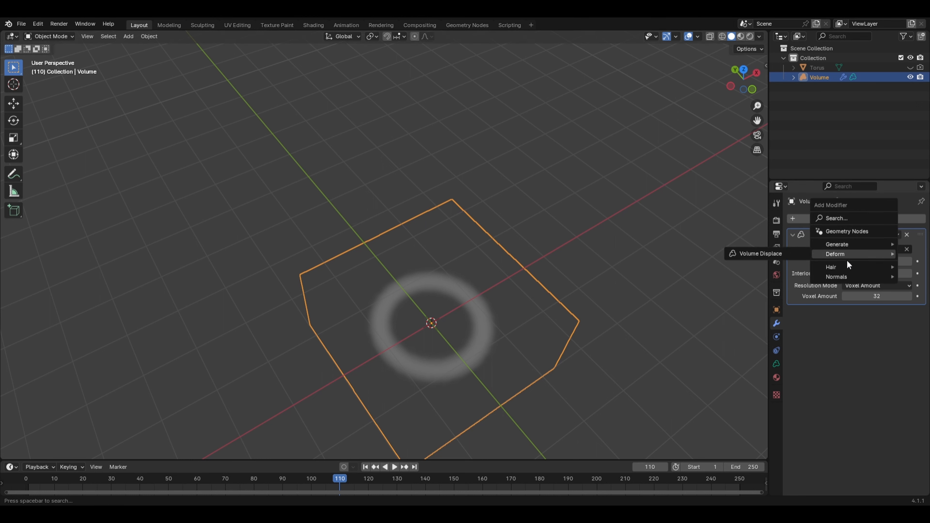
left_click(776, 254)
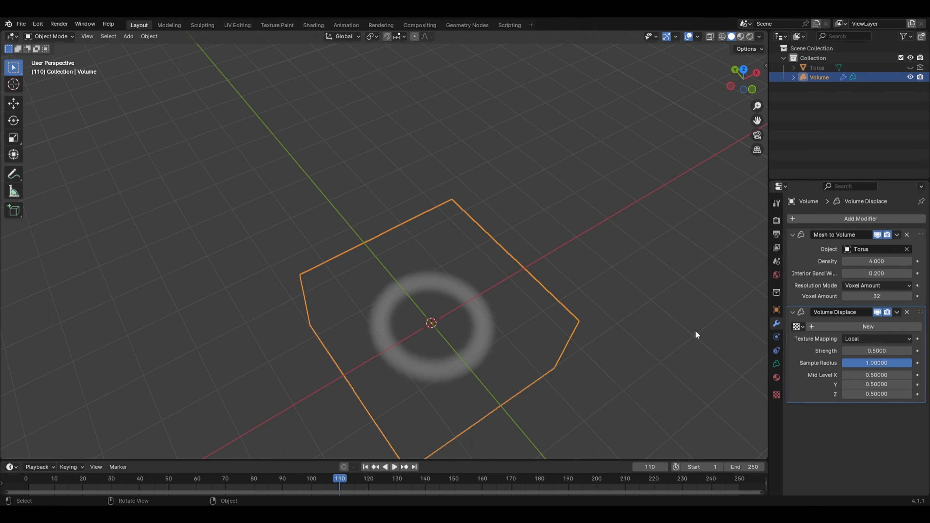
left_click(837, 328)
mouse_move(585, 367)
middle_mouse_down()
mouse_move(538, 392)
mouse_move(608, 355)
mouse_move(569, 354)
mouse_move(579, 353)
middle_mouse_up()
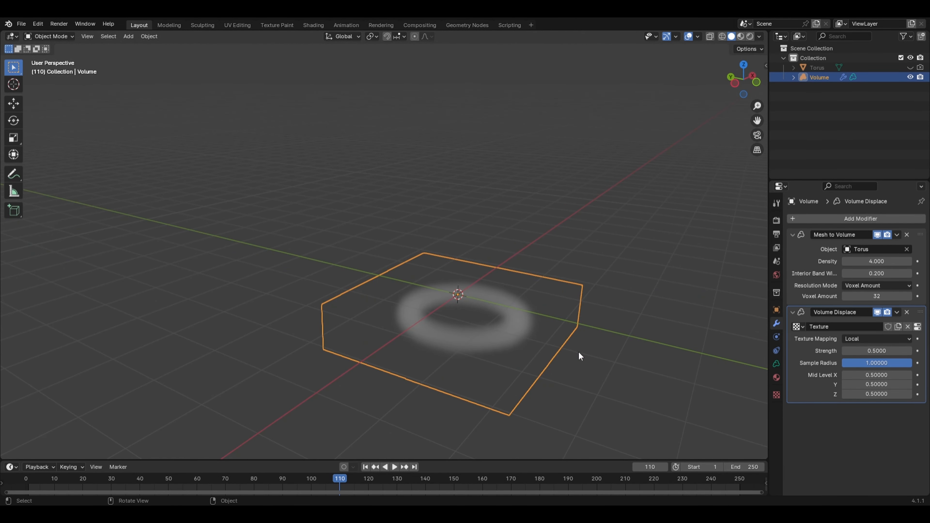
Show the transform sidebar and add a UV sphere with 32 segments, 16 rings and 1 m radius at the origin.
key("n")
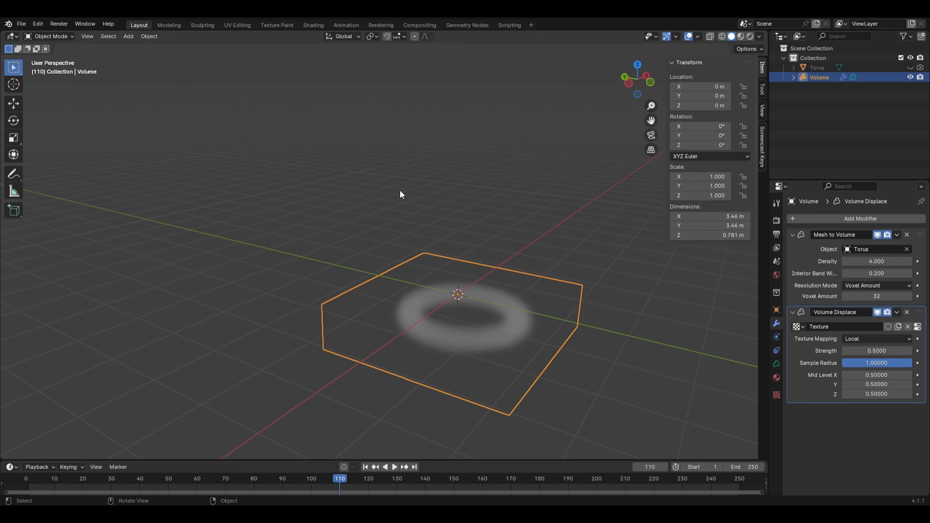
key("shift+a")
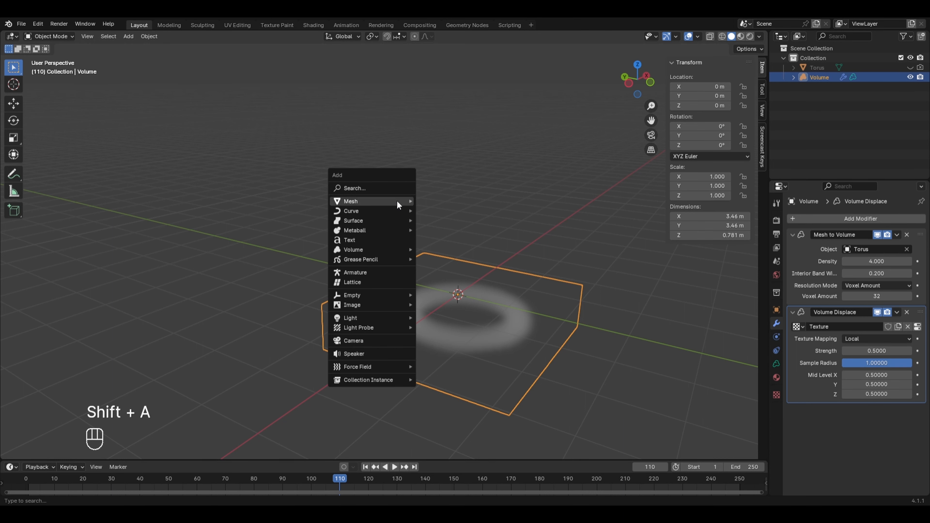
mouse_move(397, 201)
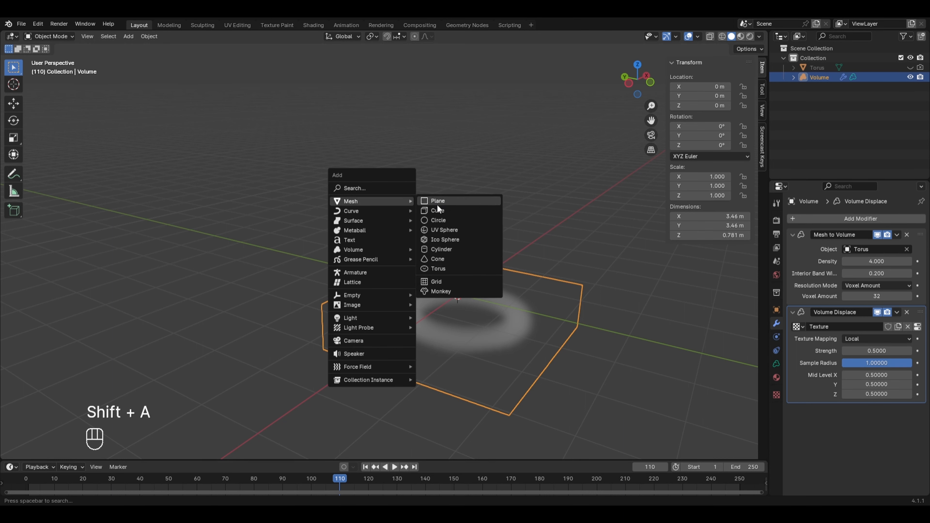
left_click(445, 230)
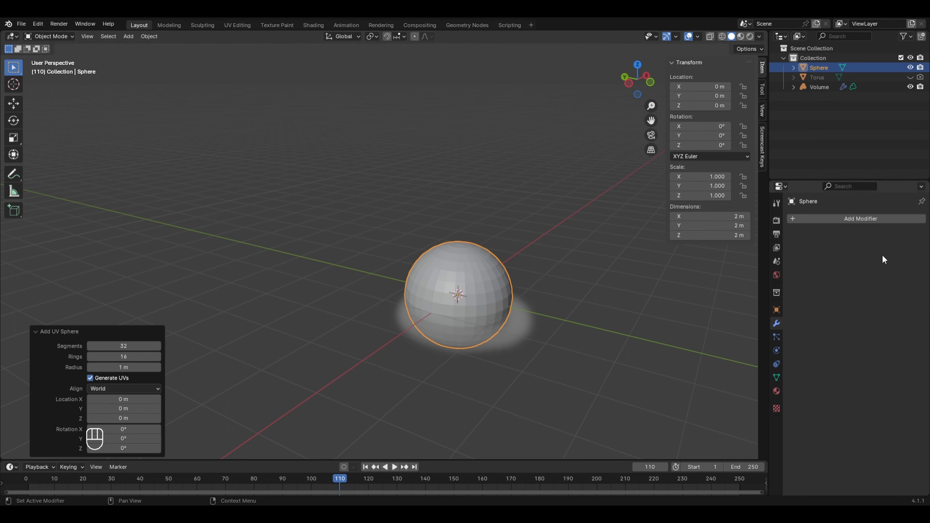
Add a Volume to Mesh modifier to the sphere with the volume as its source object, and inspect the generated mesh.
left_click(902, 216)
mouse_move(889, 208)
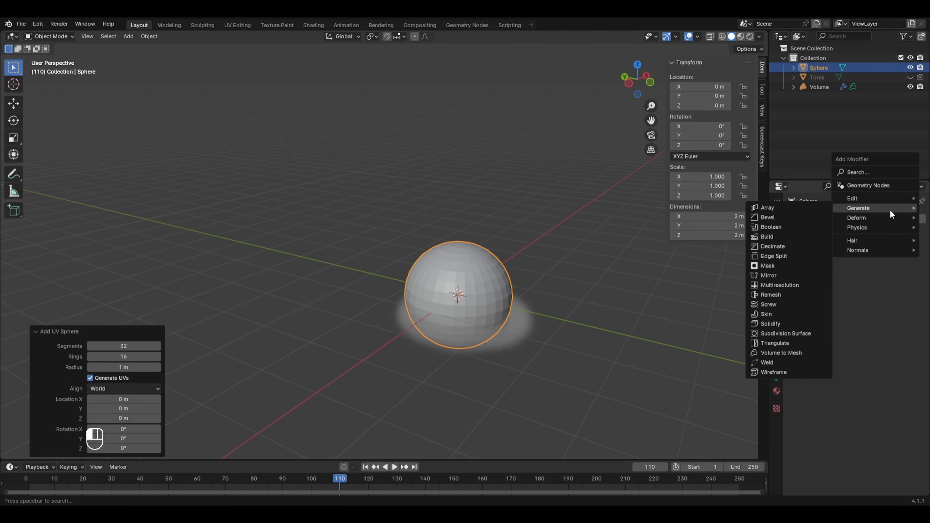
left_click(775, 352)
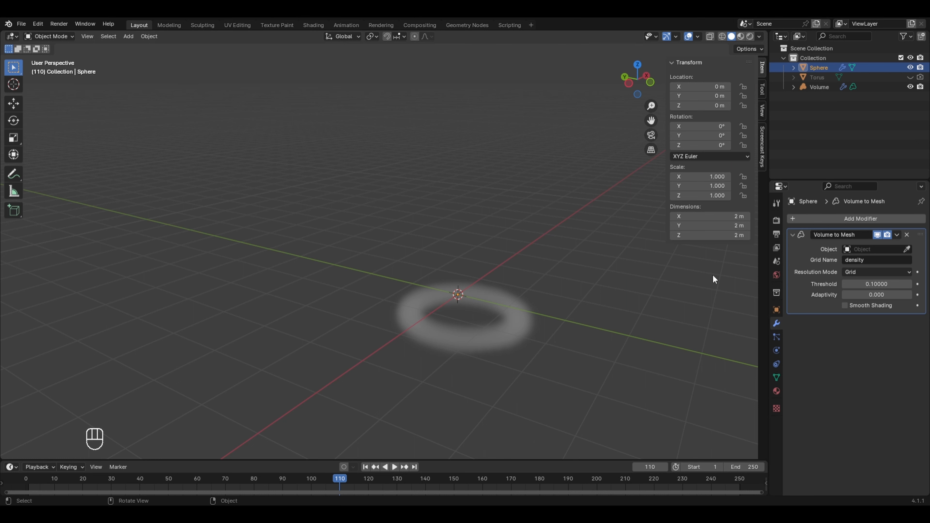
left_click(906, 249)
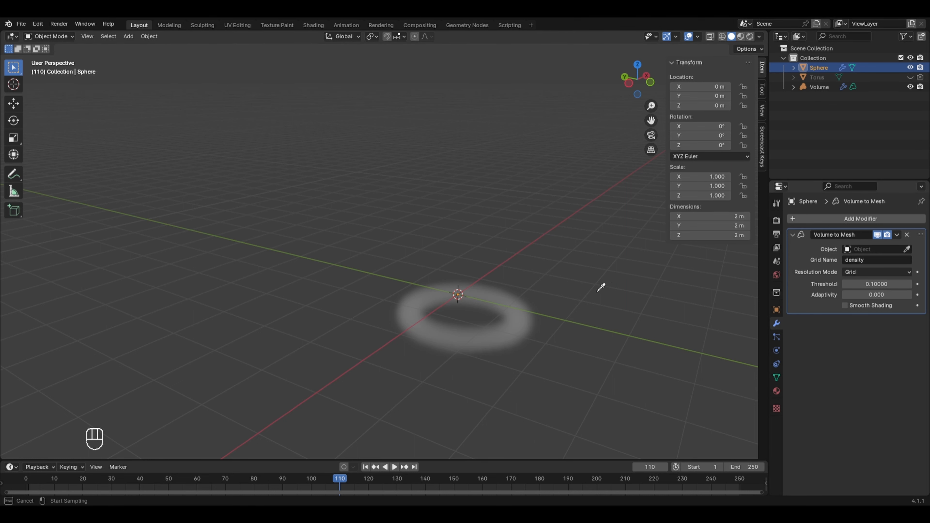
left_click(495, 328)
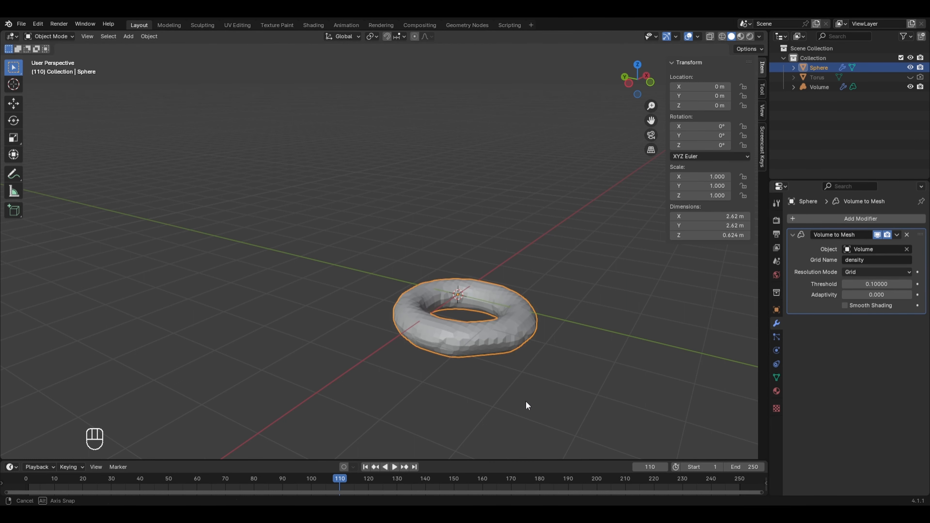
middle_click_drag(526, 405, 487, 398)
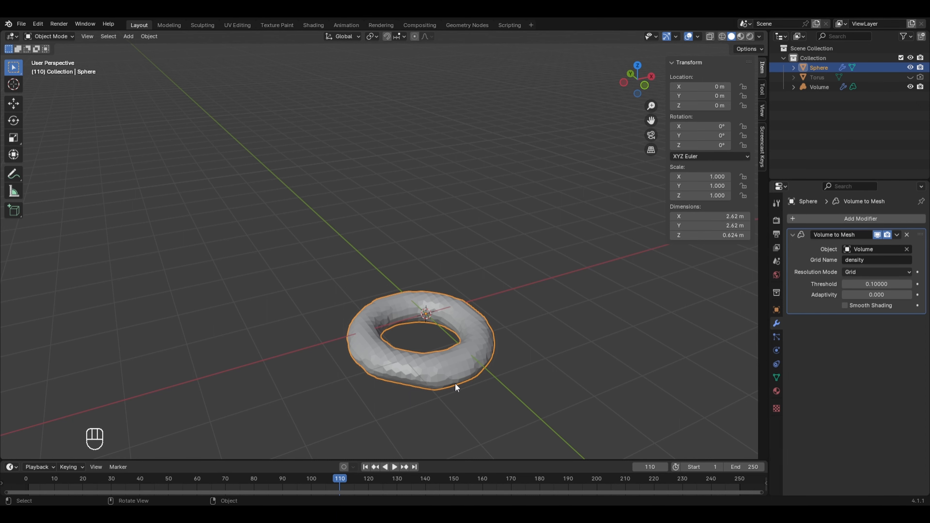
scroll(472, 388, "down", 2)
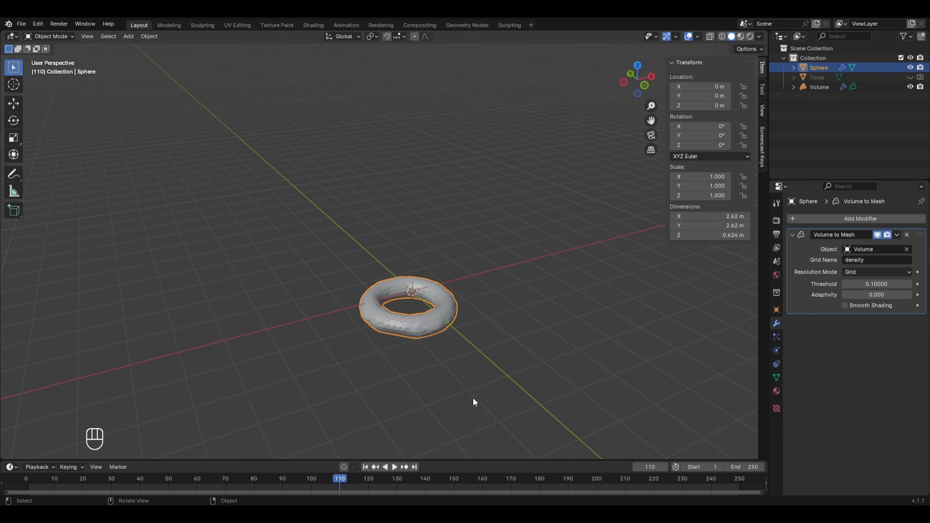
scroll(474, 370, "down", 1)
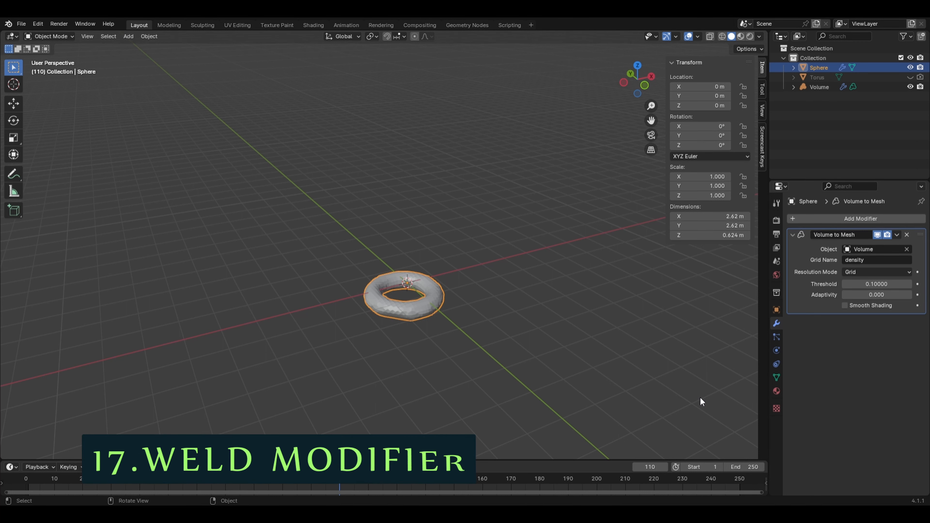
Delete the sphere, unhide the torus in the viewport, and delete the torus and volume to empty the scene.
key("x")
left_click(470, 311)
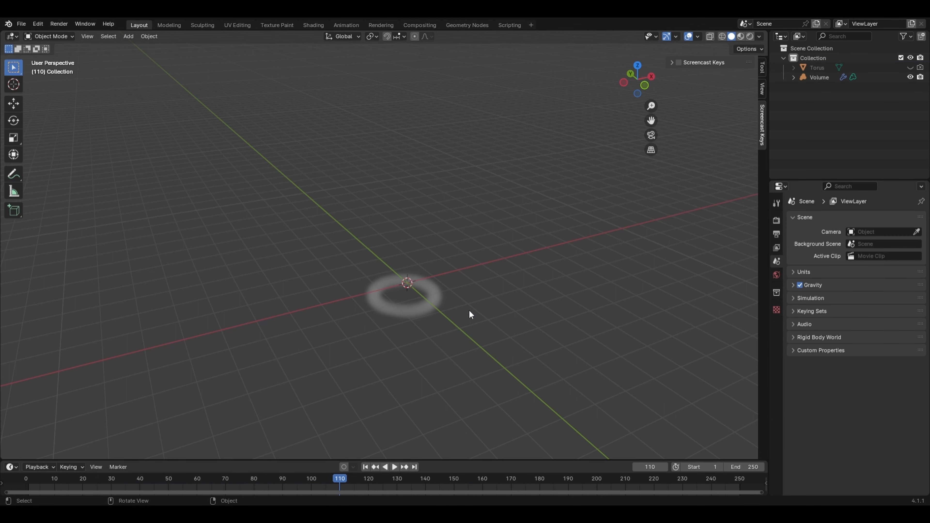
left_click(910, 67)
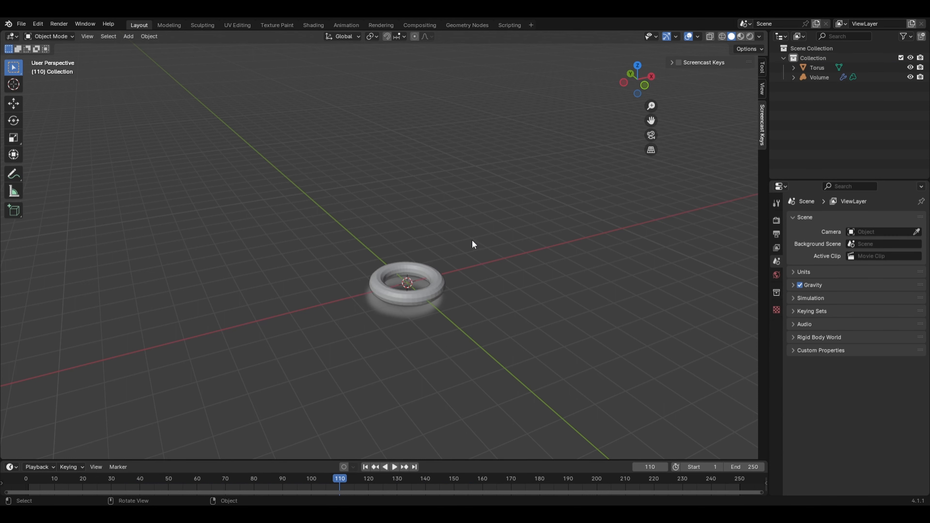
key("a")
key("Delete")
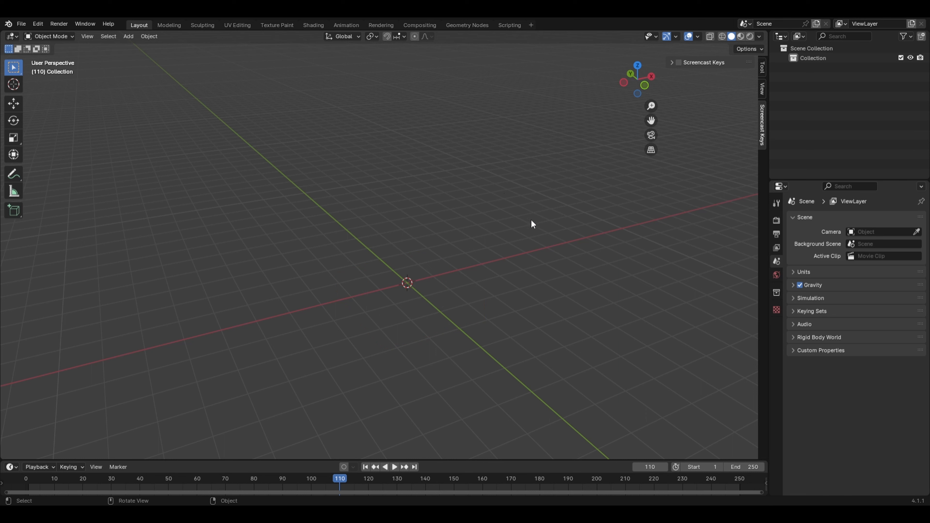
Hide the sidebar and add a 2 m cube at the origin.
key("n")
key("shift+a")
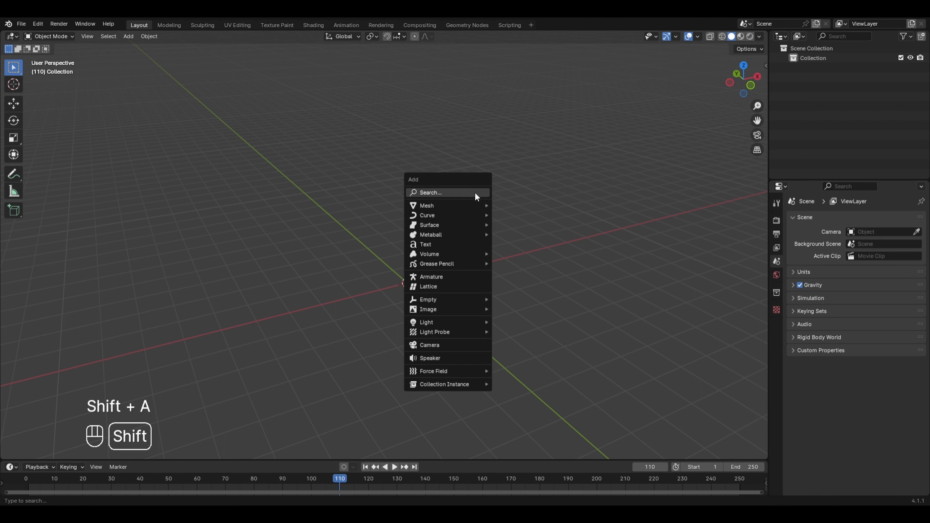
mouse_move(458, 205)
left_click(505, 214)
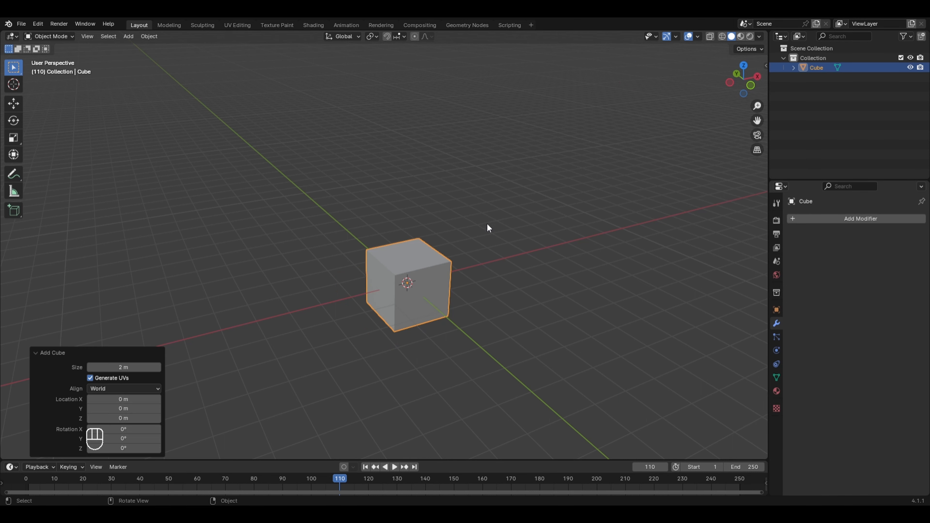
Subdivide the whole cube in Edit Mode with 3 cuts and switch to the front orthographic view.
key("Tab")
key("1")
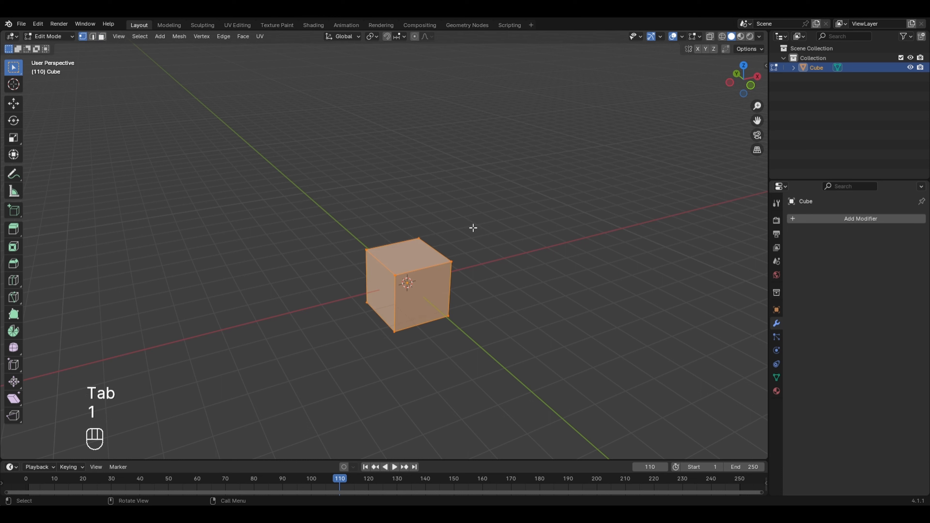
right_click(400, 240)
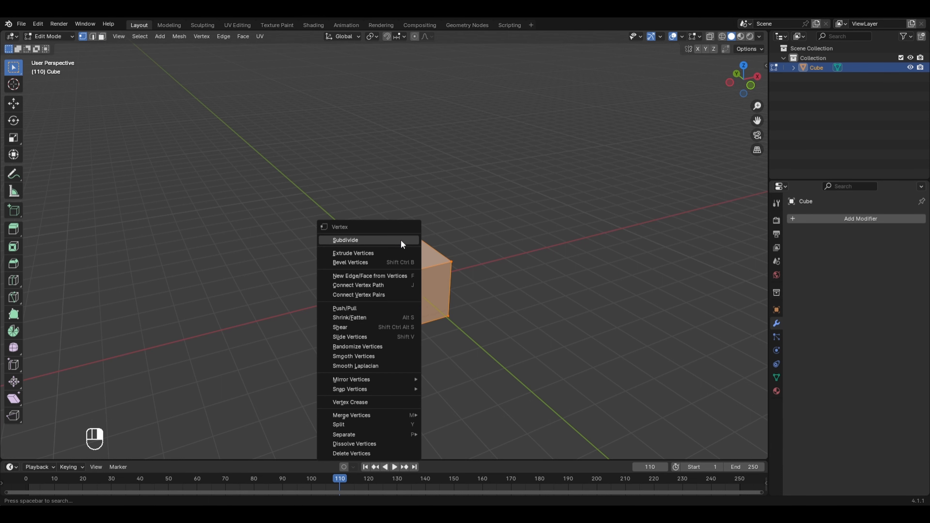
left_click(400, 240)
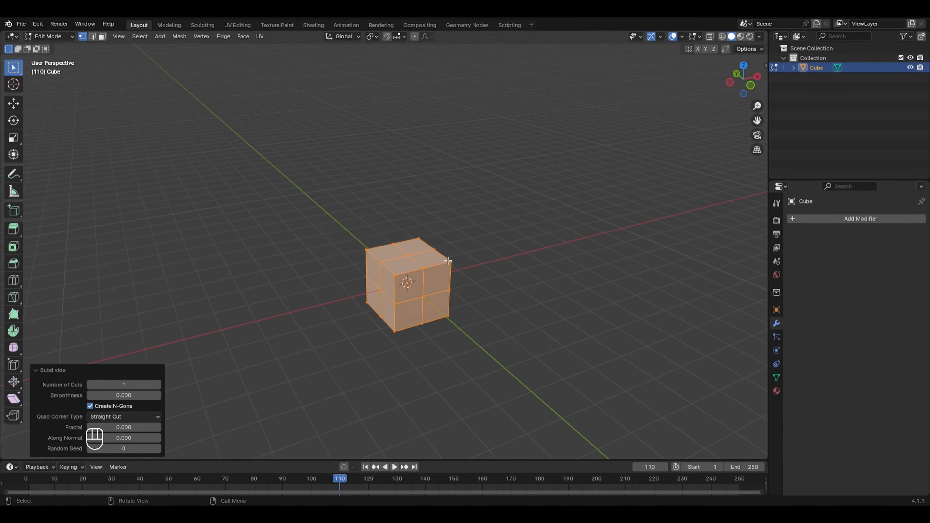
left_click(153, 385)
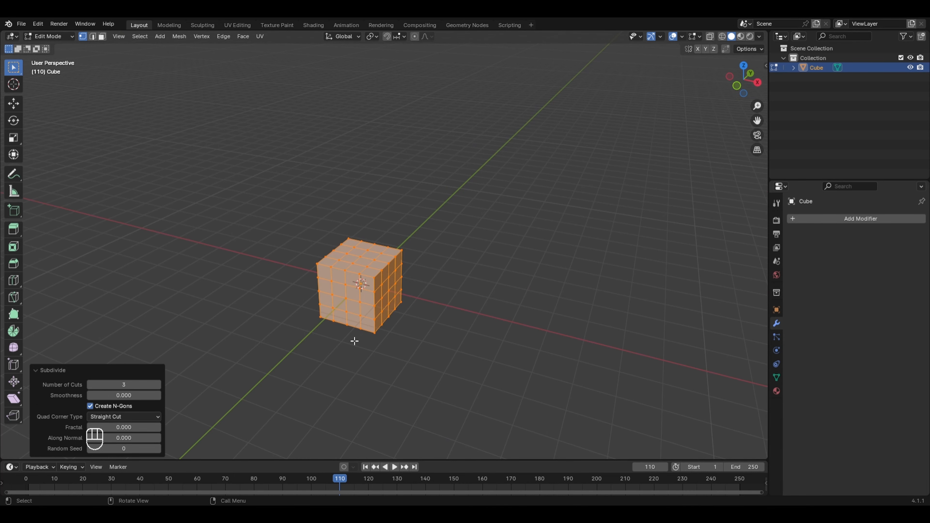
key("KP_1")
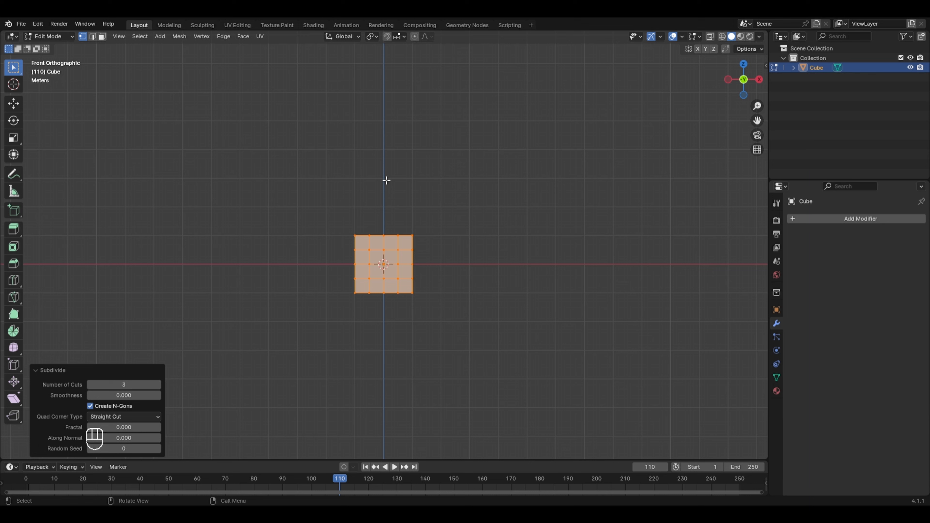
Turn on X-ray and delete all vertices in the cube's half on the positive X side.
key("alt+z")
left_click_drag(386, 181, 485, 392)
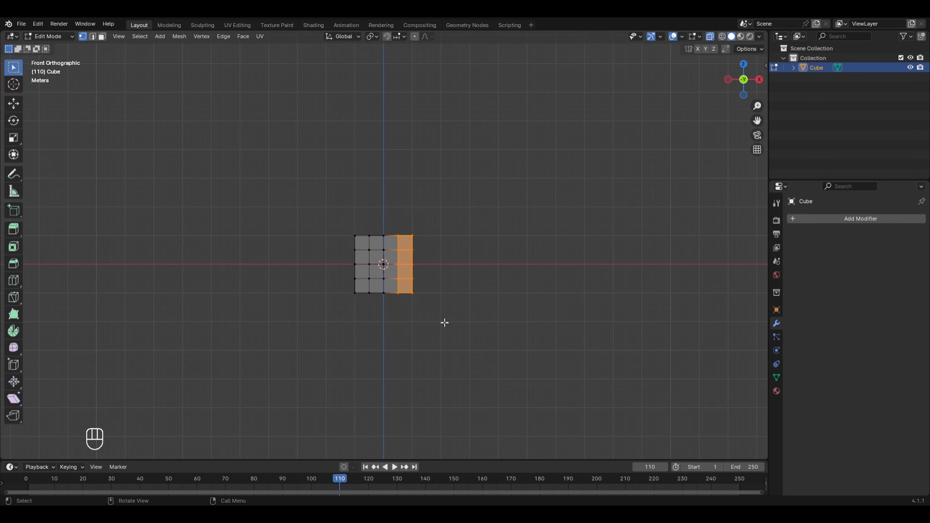
key("x")
left_click(425, 296)
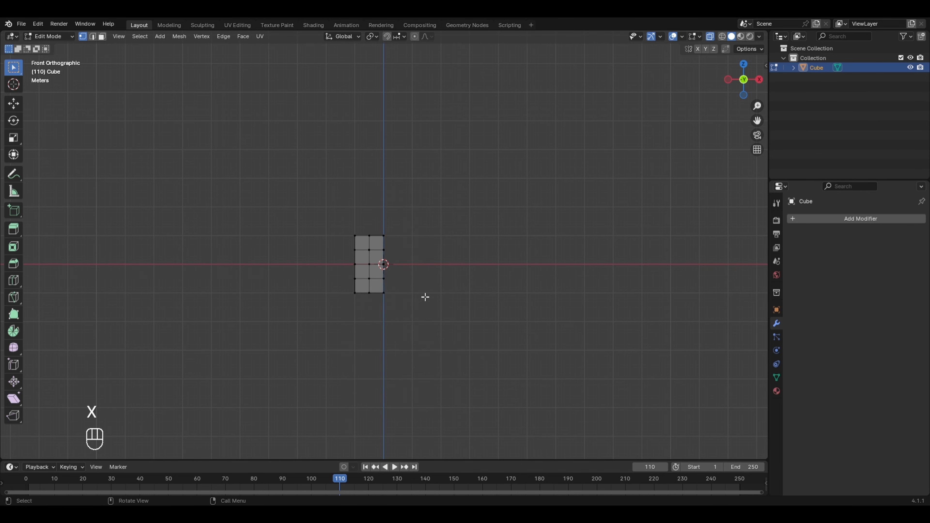
Duplicate the entire remaining half in place and rotate the copy 180° around the Z axis.
middle_click_drag(425, 296, 378, 285)
key("a")
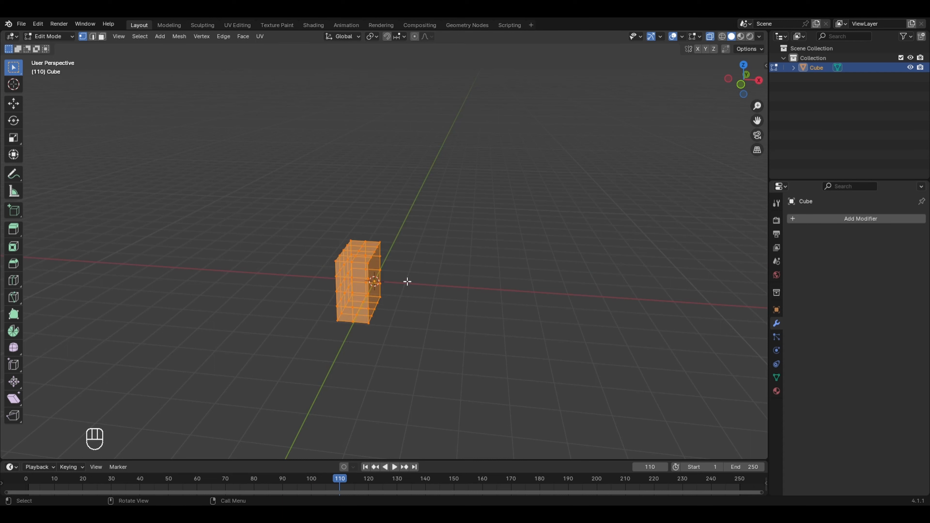
key("shift+d")
right_click(390, 240)
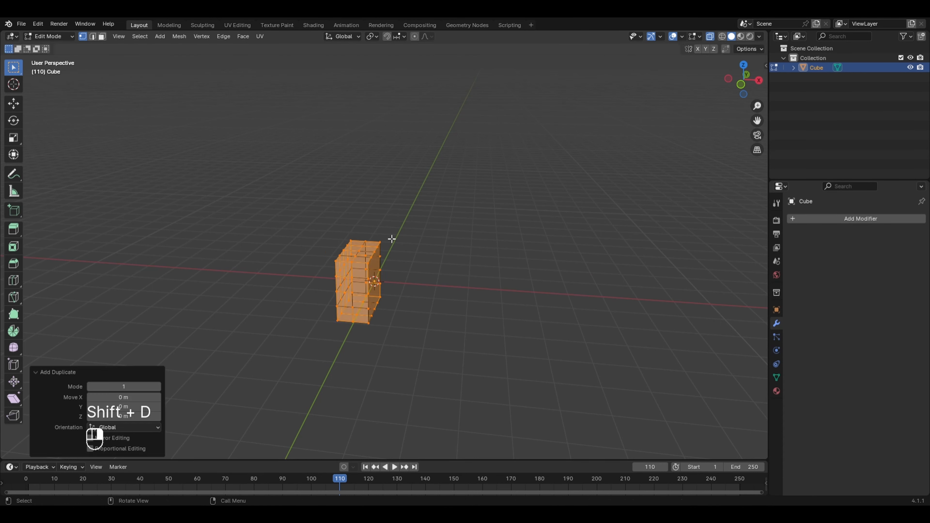
key("r")
key("z")
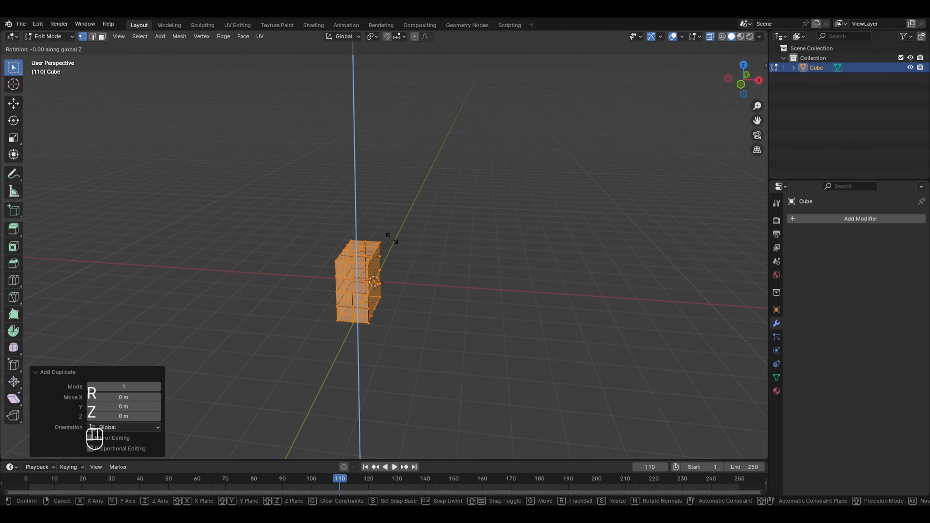
key("KP_1")
key("KP_8")
key("KP_0")
key("KP_Enter")
Move the duplicated half about 1.45 m along the X axis, leaving a narrow gap between the two halves.
key("g")
key("x")
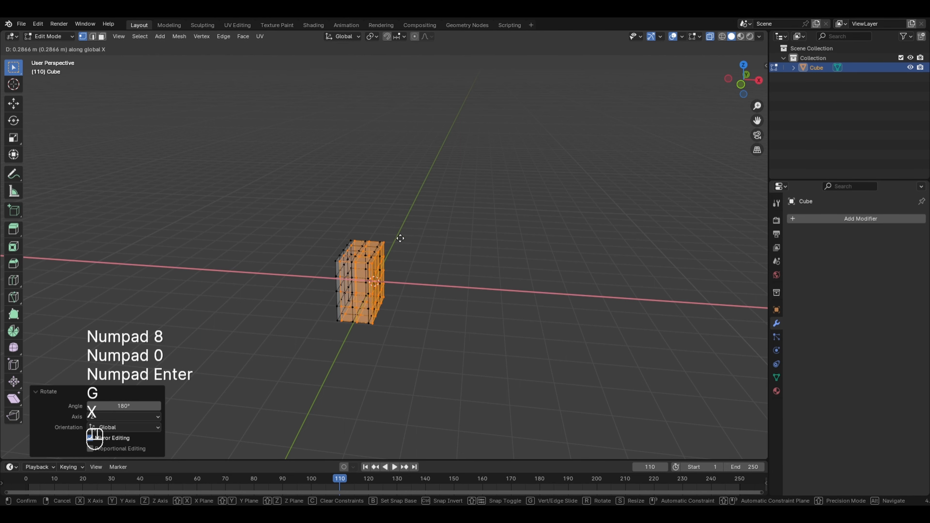
left_click(436, 239)
scroll(599, 398, "up", 5)
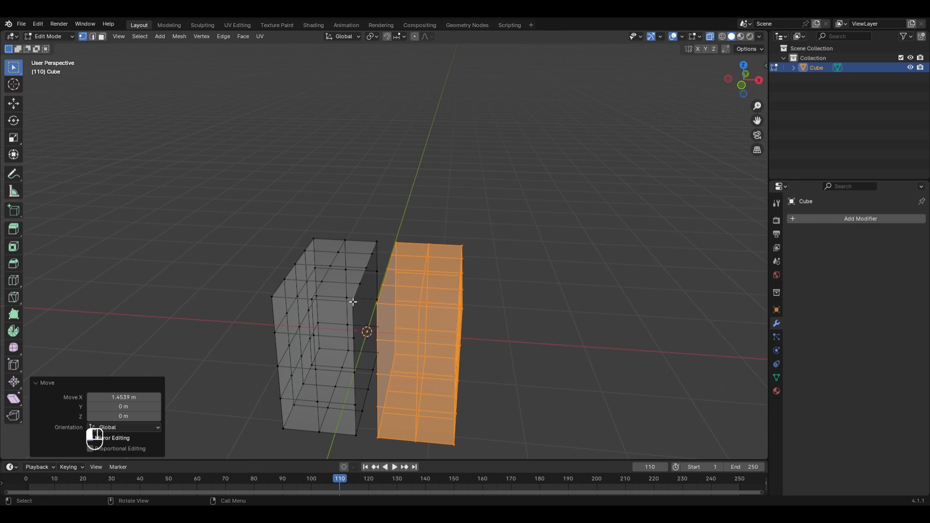
Merge the two facing front upper corner vertices At Center, turn off X-ray, and undo the merge.
left_click(379, 305)
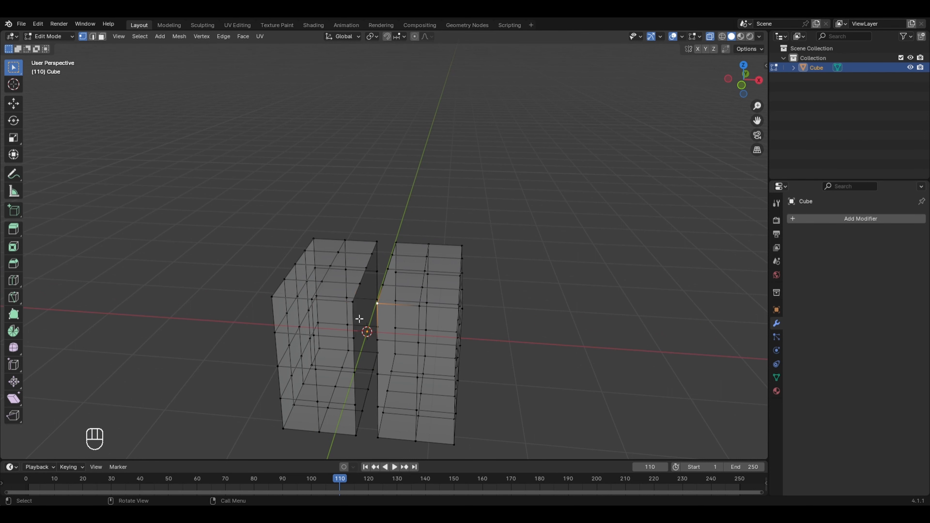
left_click(353, 301)
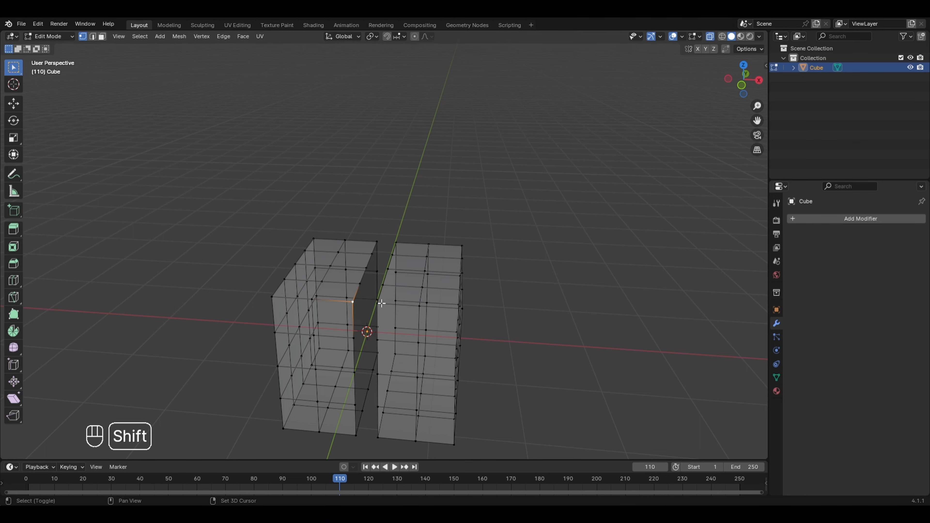
left_click(381, 303, "shift")
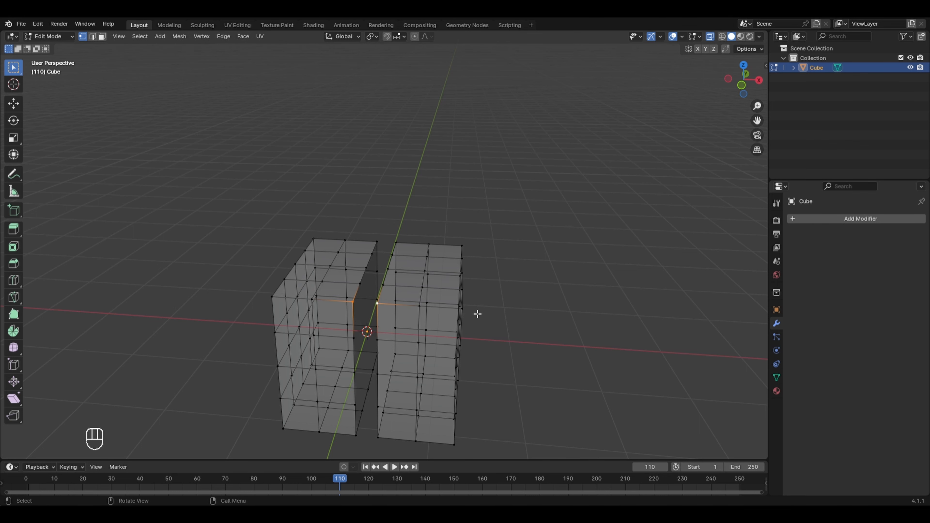
middle_click_drag(477, 315, 473, 330)
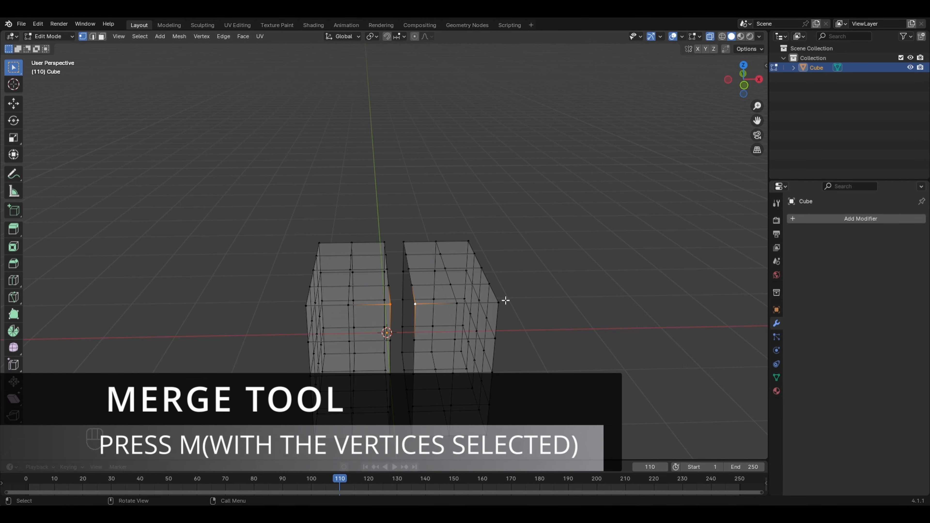
key("m")
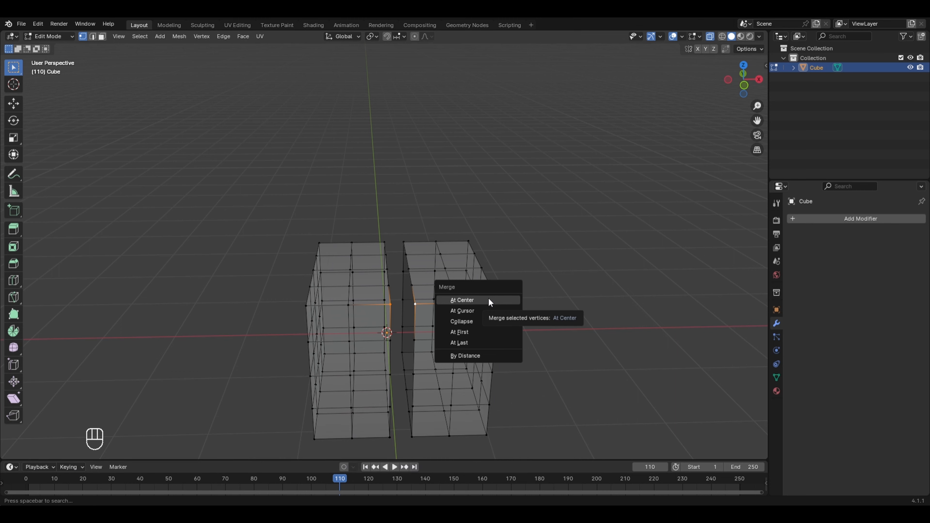
left_click(464, 301)
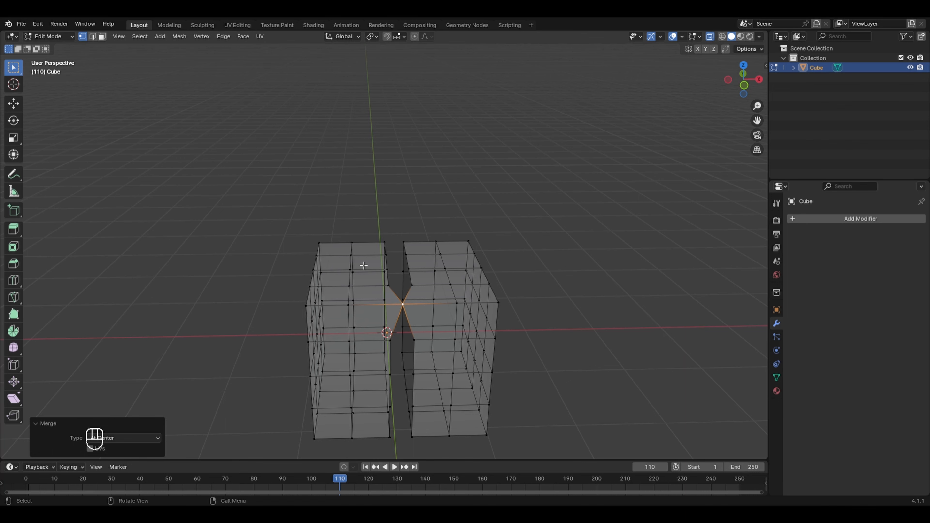
middle_click_drag(409, 384, 451, 399)
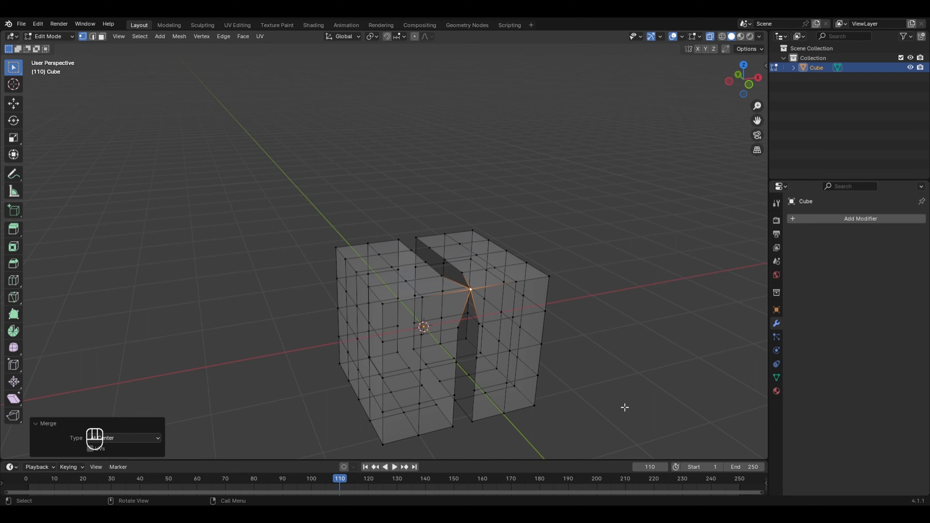
key("alt+z")
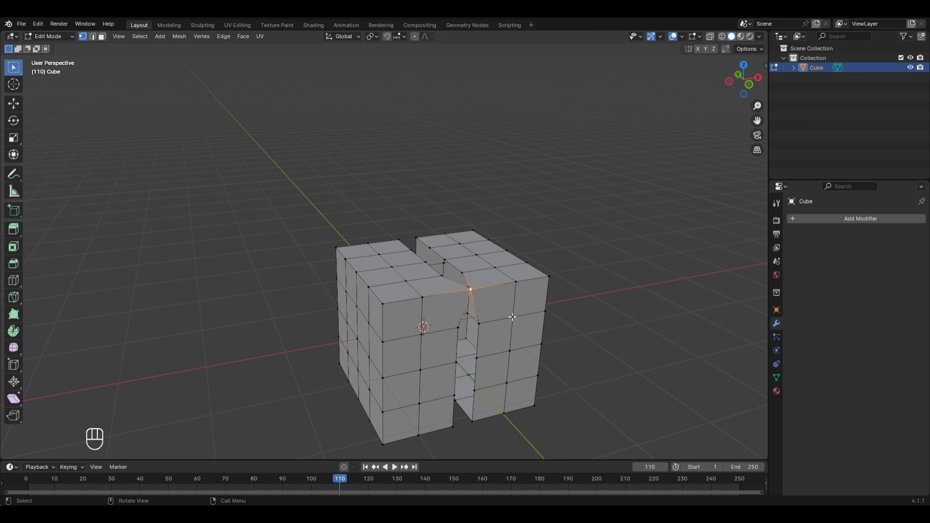
key("ctrl+z")
Add a Weld modifier to the split cube, set its distance to 0.317 m, and return to Object Mode.
left_click(878, 219)
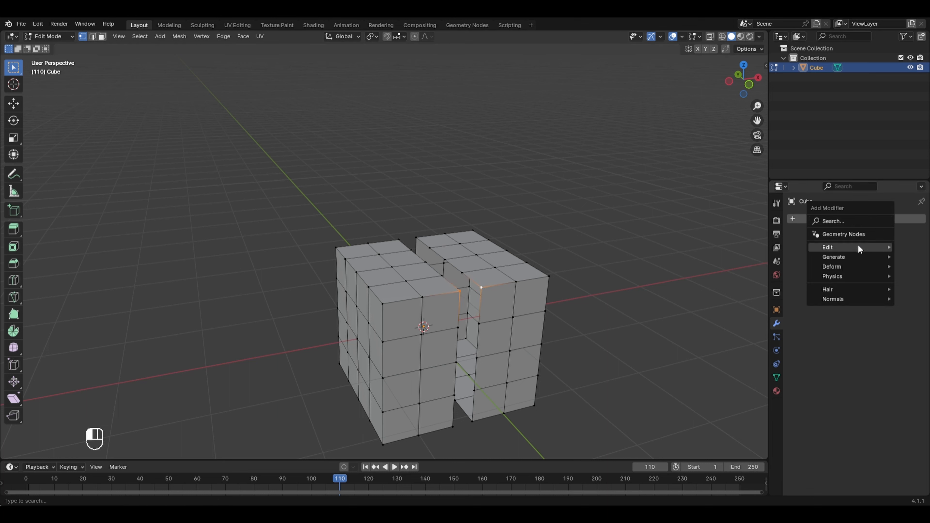
mouse_move(844, 259)
left_click(776, 410)
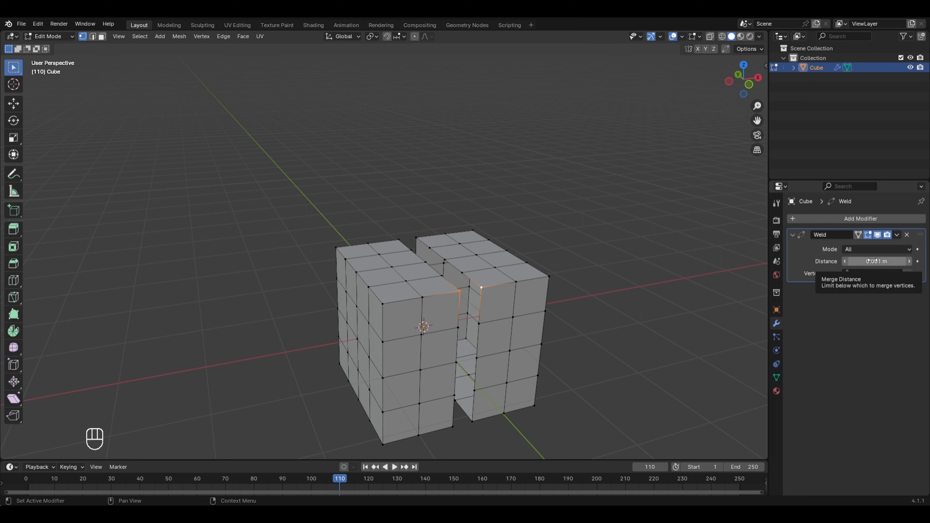
left_click_drag(873, 261, 890, 261)
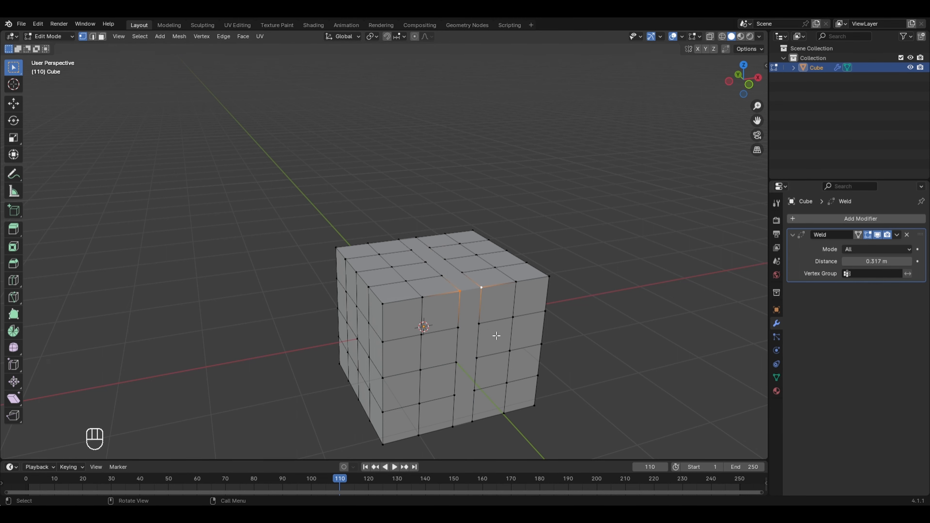
middle_click_drag(497, 336, 733, 315)
key("Tab")
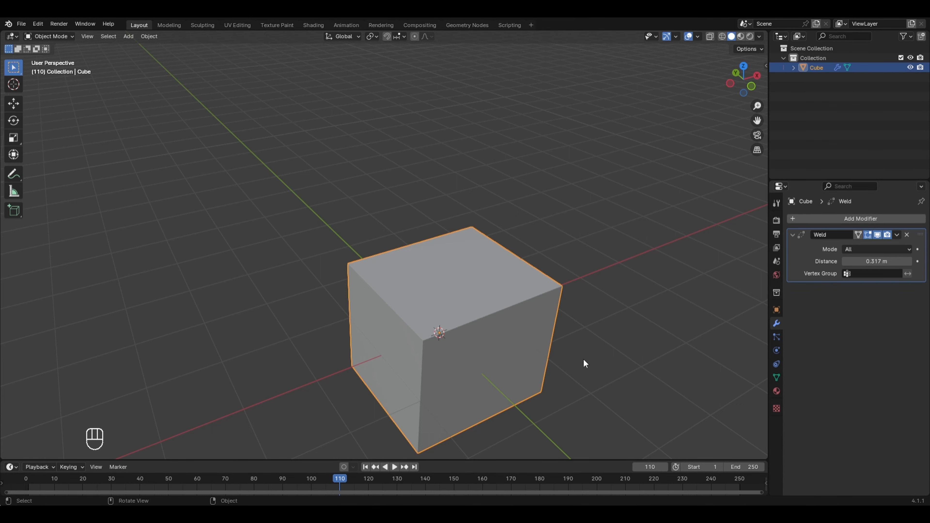
scroll(572, 376, "down", 2)
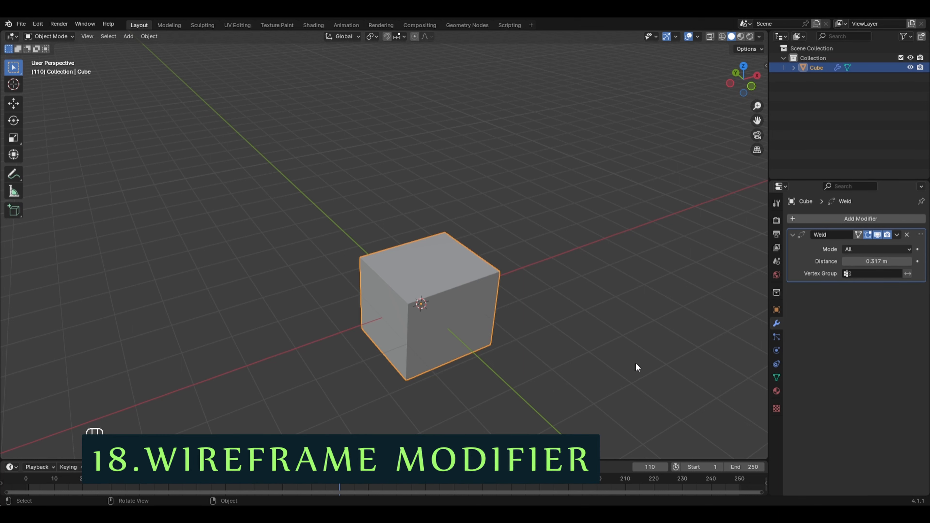
Delete the welded cube and add a new 2 m cube at the origin.
key("x")
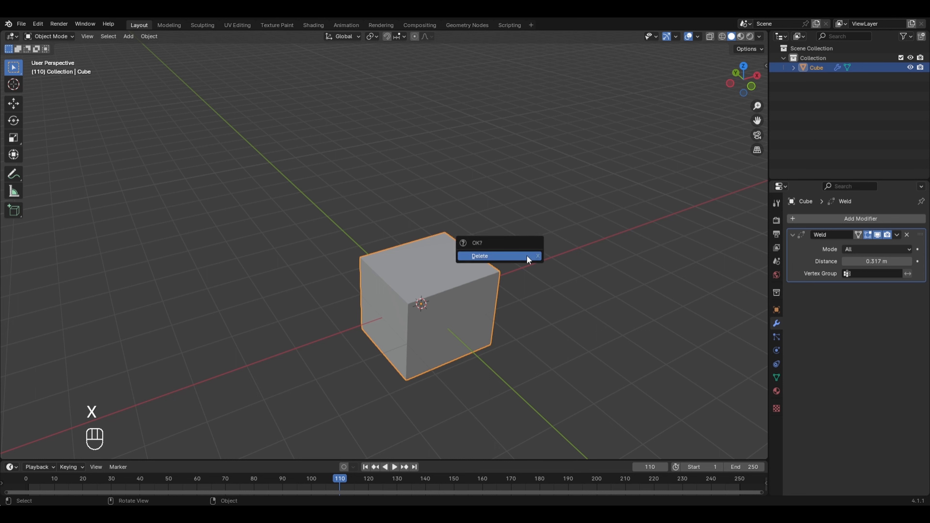
left_click(527, 255)
key("shift+a")
mouse_move(525, 256)
left_click(565, 265)
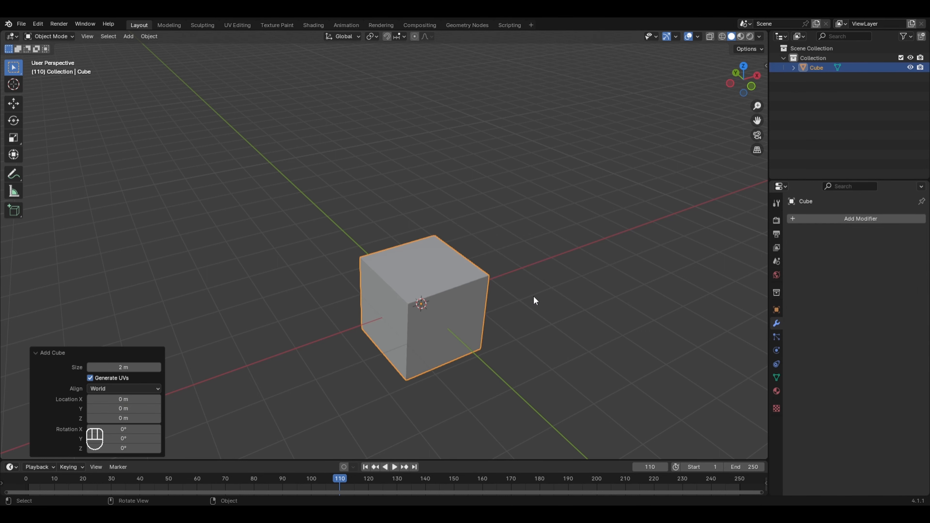
Add a Wireframe modifier to the cube with a thickness of 0.288 m and inspect the frame from several angles.
left_click(849, 216)
mouse_move(849, 214)
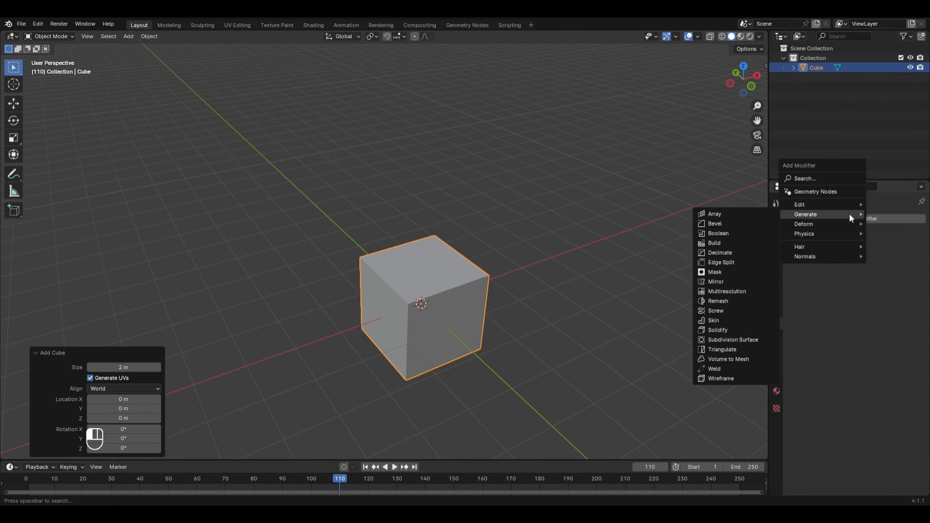
left_click(717, 377)
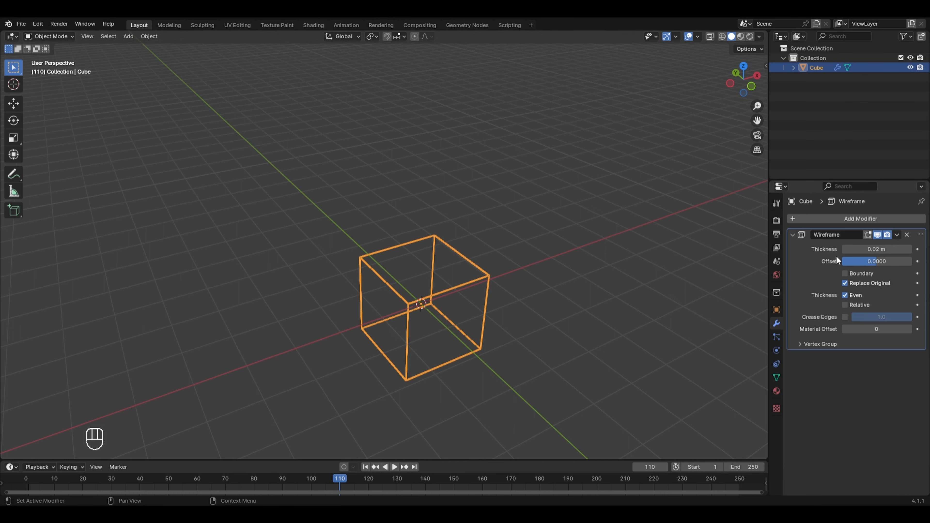
left_click_drag(861, 249, 915, 249)
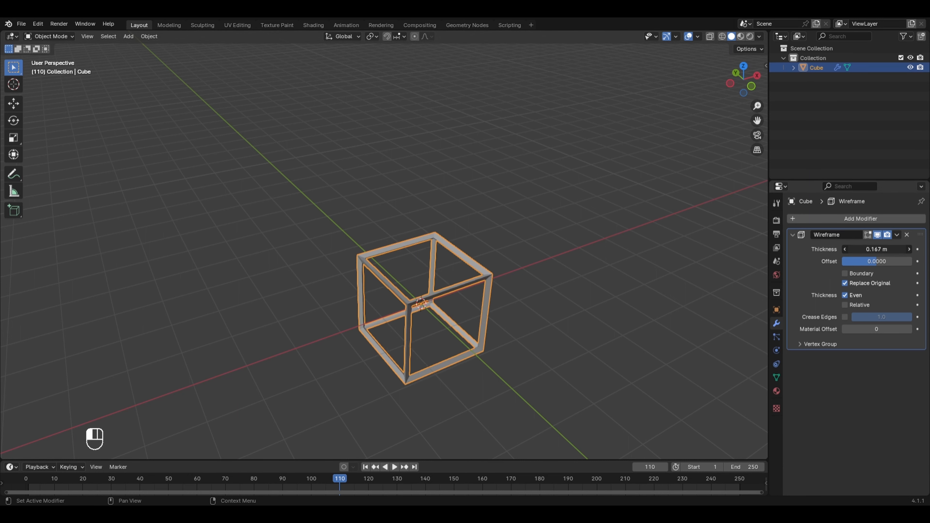
middle_click_drag(714, 292, 568, 337)
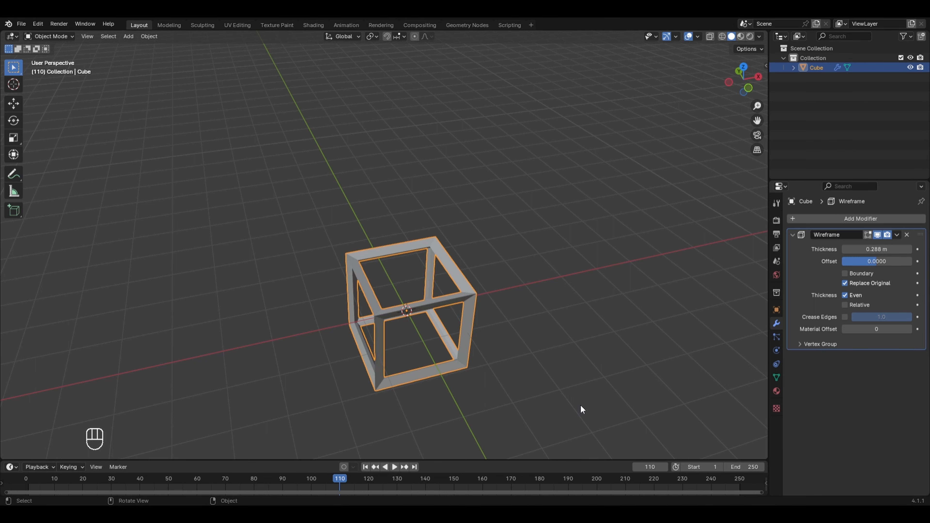
middle_click_drag(582, 409, 585, 381)
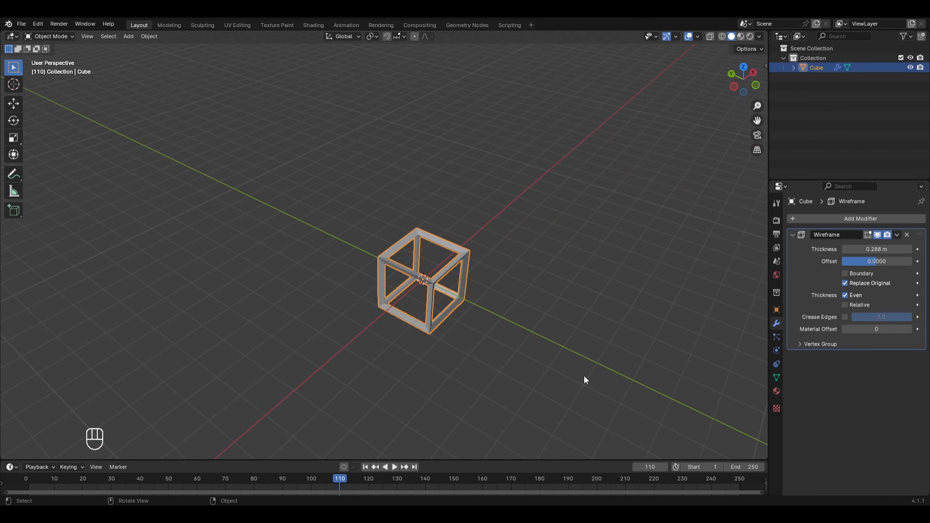